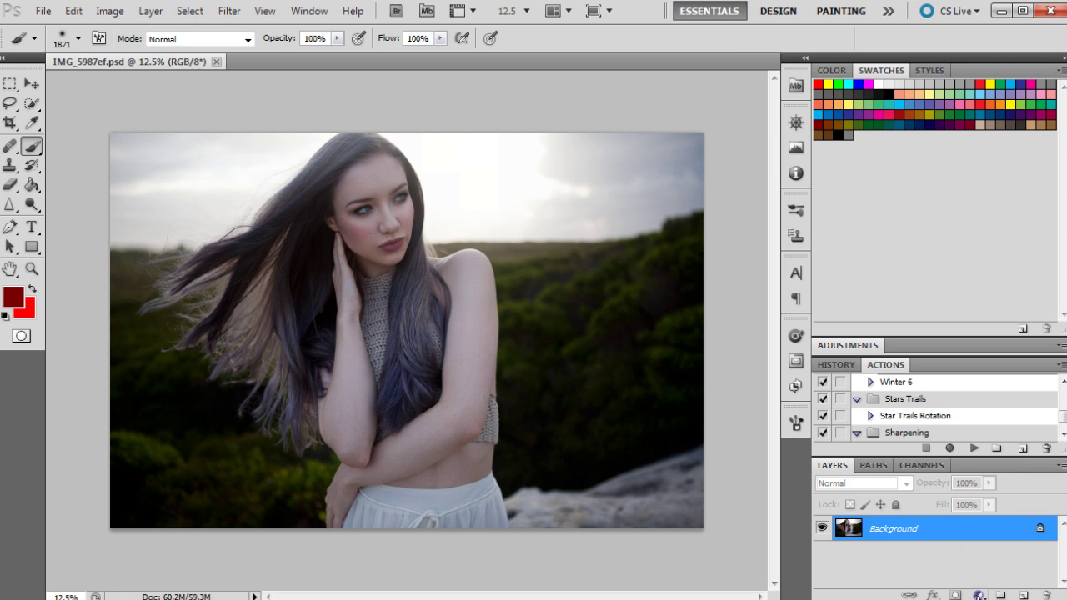
Add a Curves adjustment layer and raise the red channel's midtones from input 129 to output 139
left_click(981, 595)
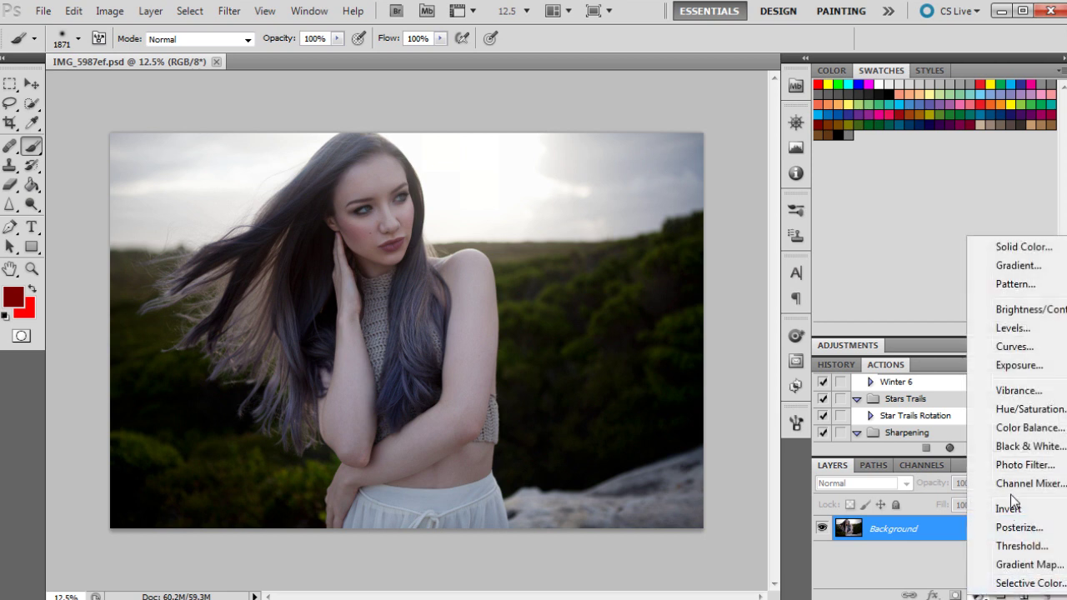
left_click(1014, 347)
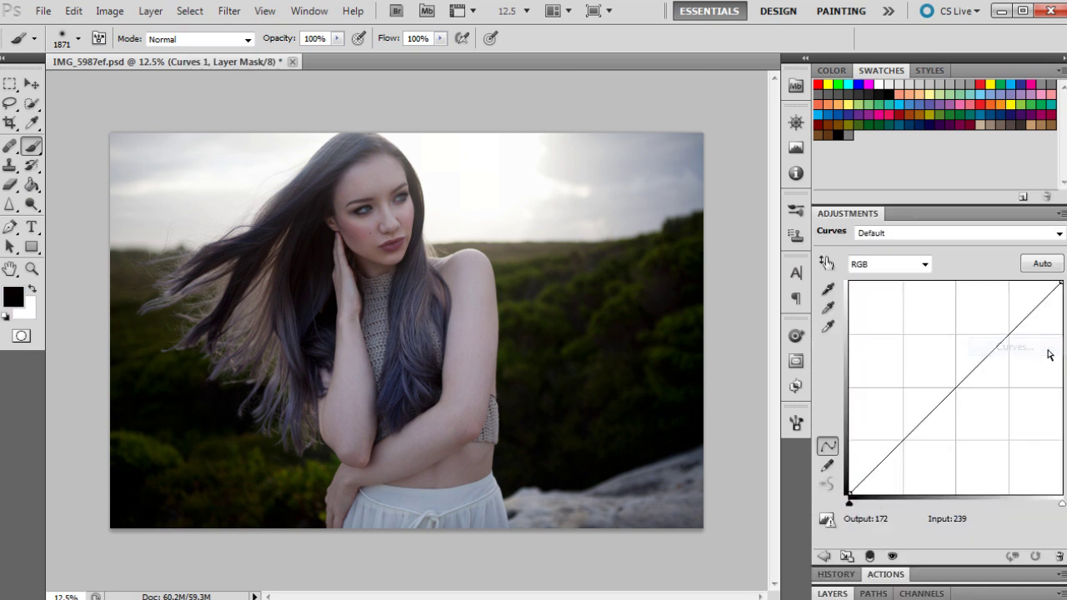
left_click(892, 268)
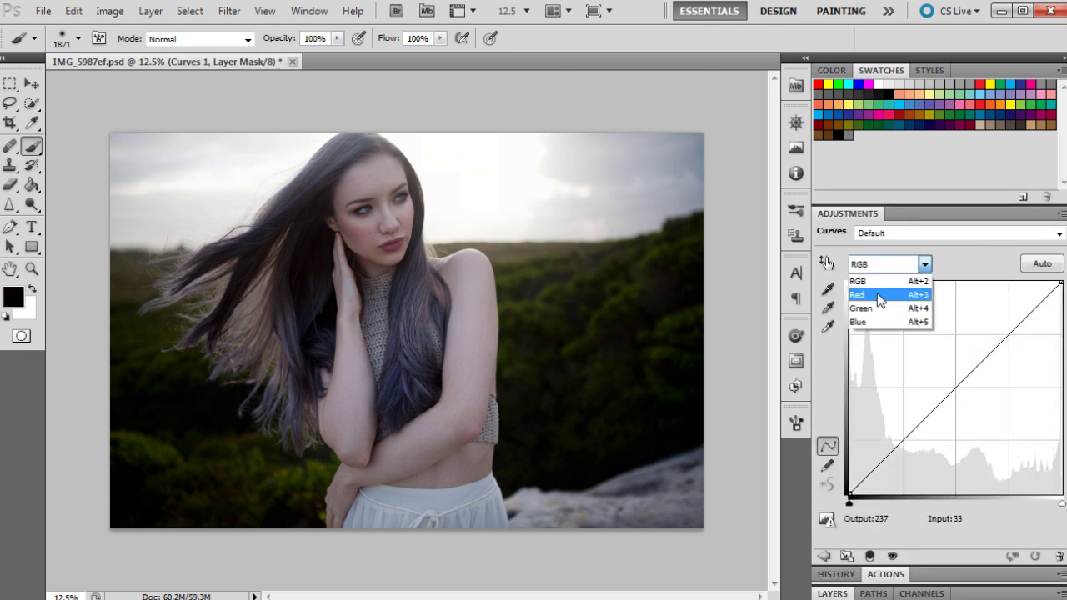
left_click(867, 296)
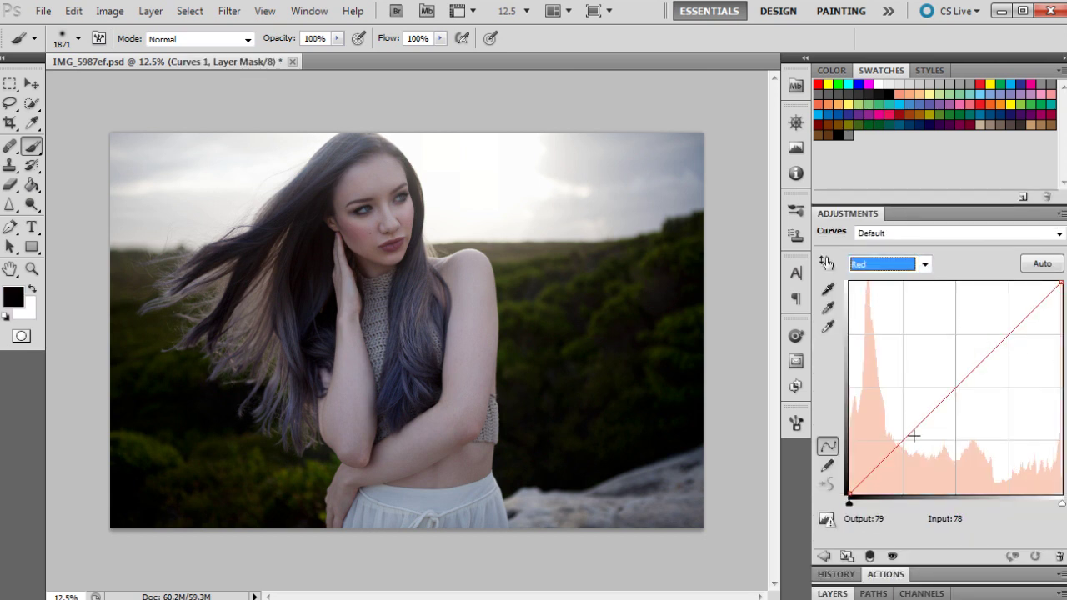
left_click_drag(904, 439, 956, 379)
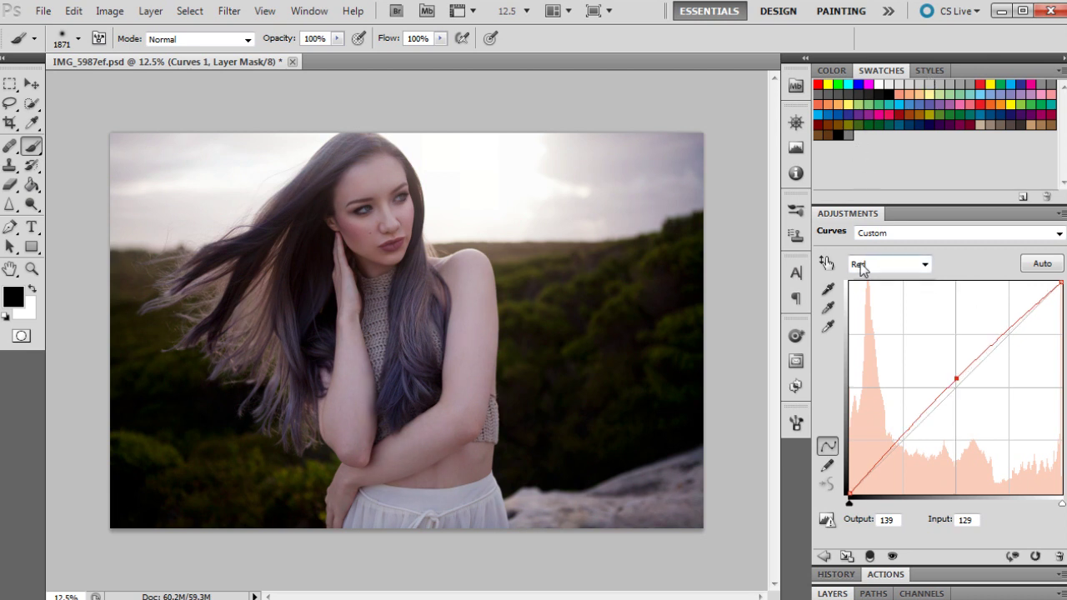
In the blue channel curve, add a highlight point at input 199, output 178, and lower the white end point
left_click(864, 265)
left_click(867, 323)
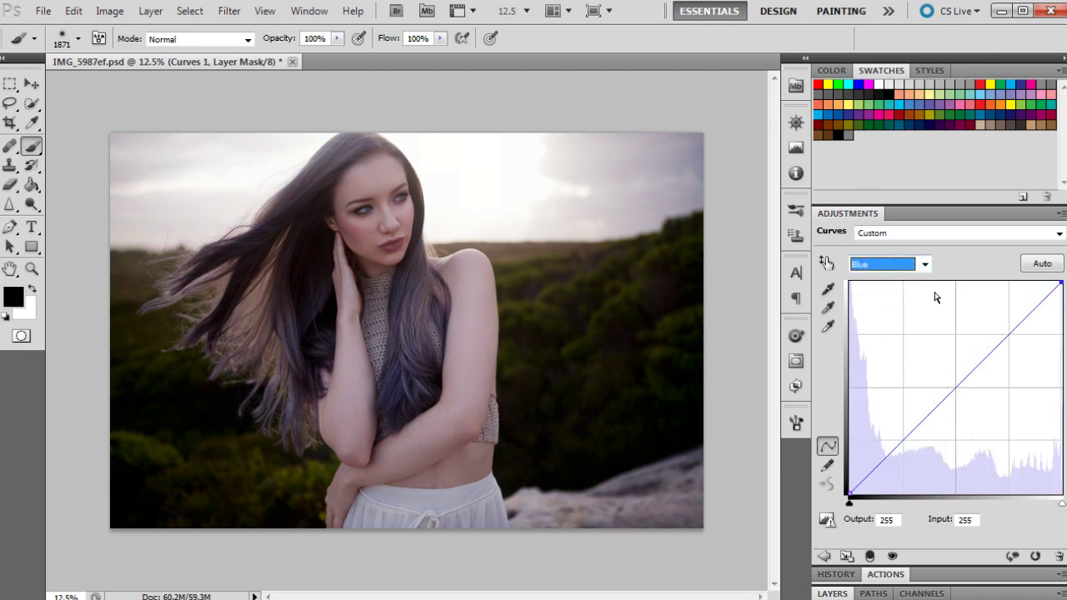
left_click(963, 383)
left_click_drag(963, 382, 1012, 346)
left_click(1060, 284)
left_click_drag(1061, 284, 1061, 299)
left_click(1016, 349)
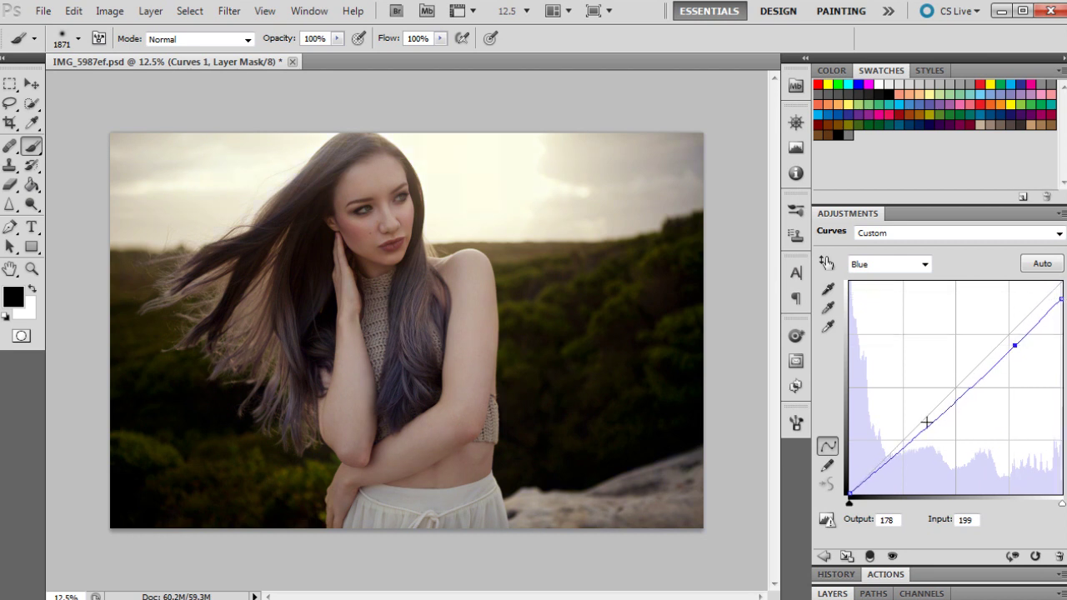
Add a blue shadow point at input 69, output 71, and restore the blue white end point to output 255
left_click_drag(910, 438, 909, 434)
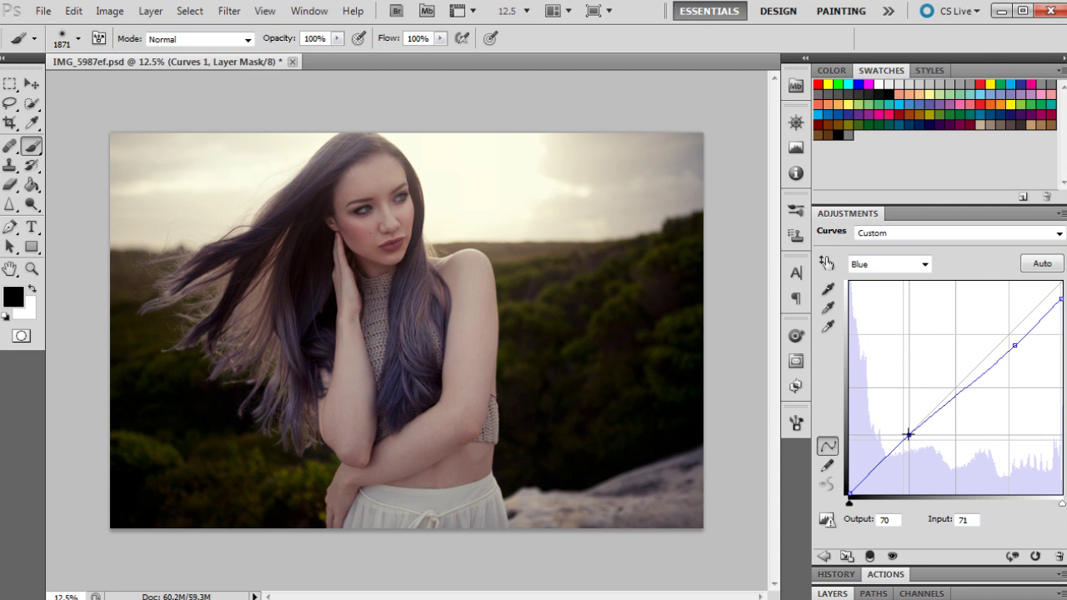
left_click_drag(909, 435, 907, 433)
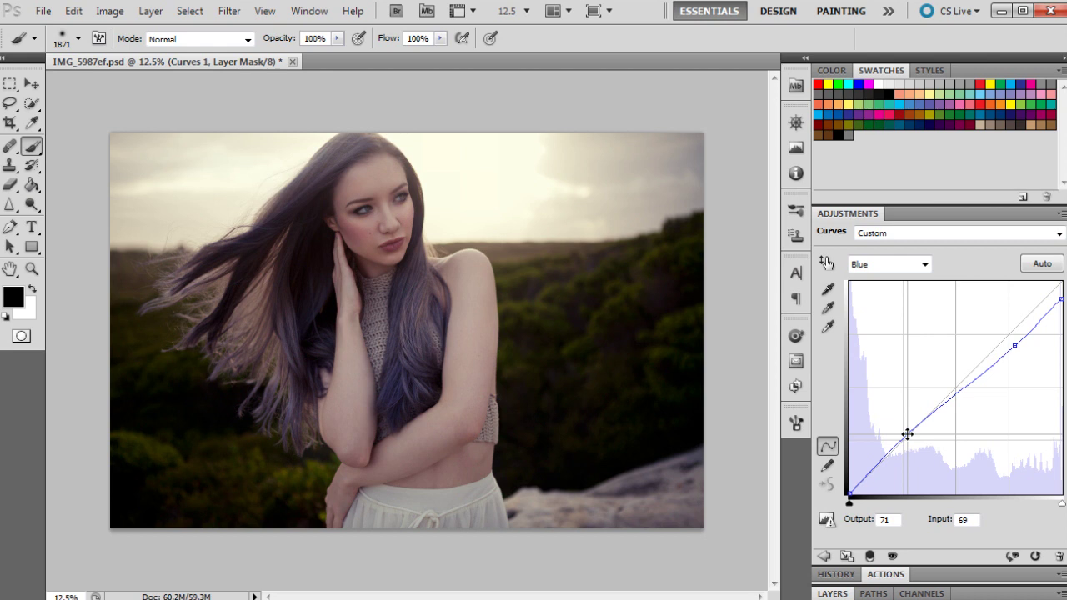
left_click(1061, 297)
left_click_drag(1061, 298, 1064, 287)
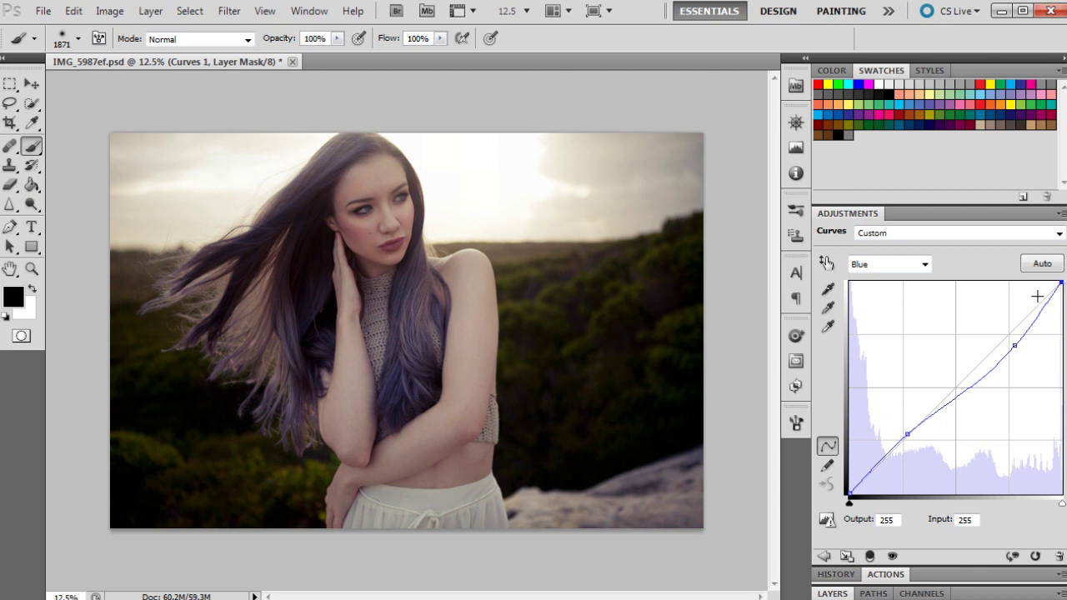
Pull the blue shadow point below the diagonal and move the blue highlight point to input 215, output 214
left_click_drag(907, 435, 905, 436)
left_click_drag(1015, 345, 1025, 331)
left_click_drag(904, 436, 903, 450)
left_click_drag(1029, 323, 1027, 316)
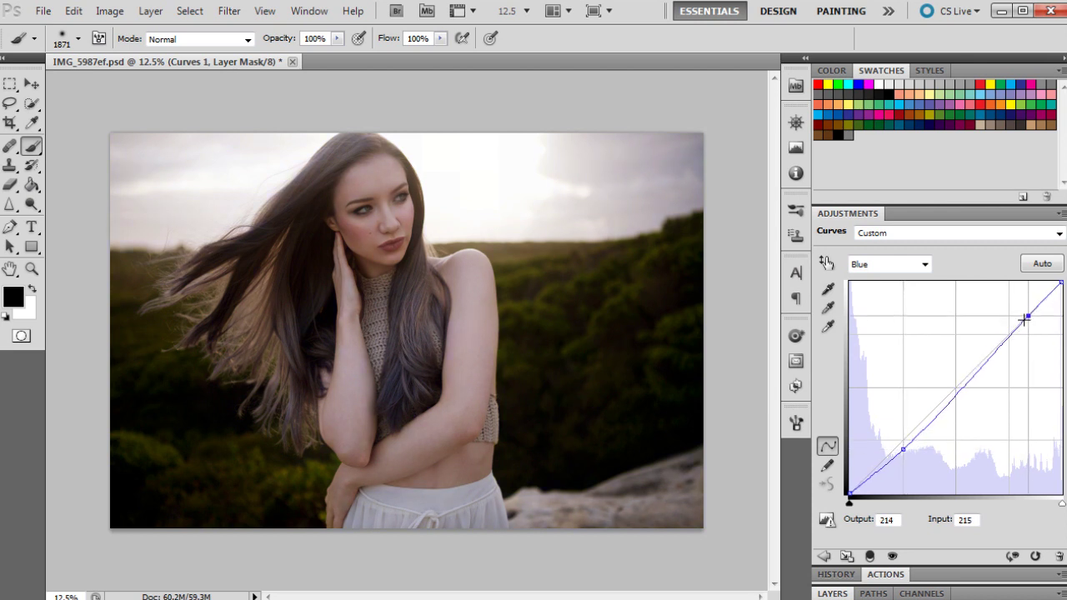
Add a blue curve point at input 161, output 157, readjust the shadow point, and lower the white end point to output 250
left_click(986, 365)
left_click_drag(986, 364, 984, 363)
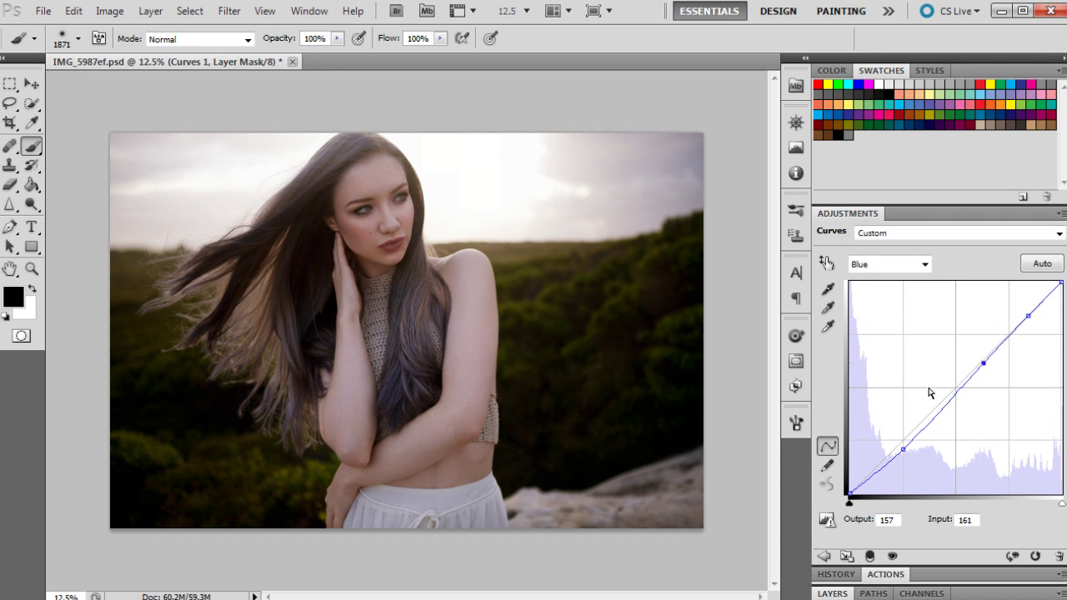
left_click_drag(903, 450, 904, 446)
mouse_move(1061, 282)
left_mouse_down()
mouse_move(1061, 296)
mouse_move(1063, 286)
left_mouse_up()
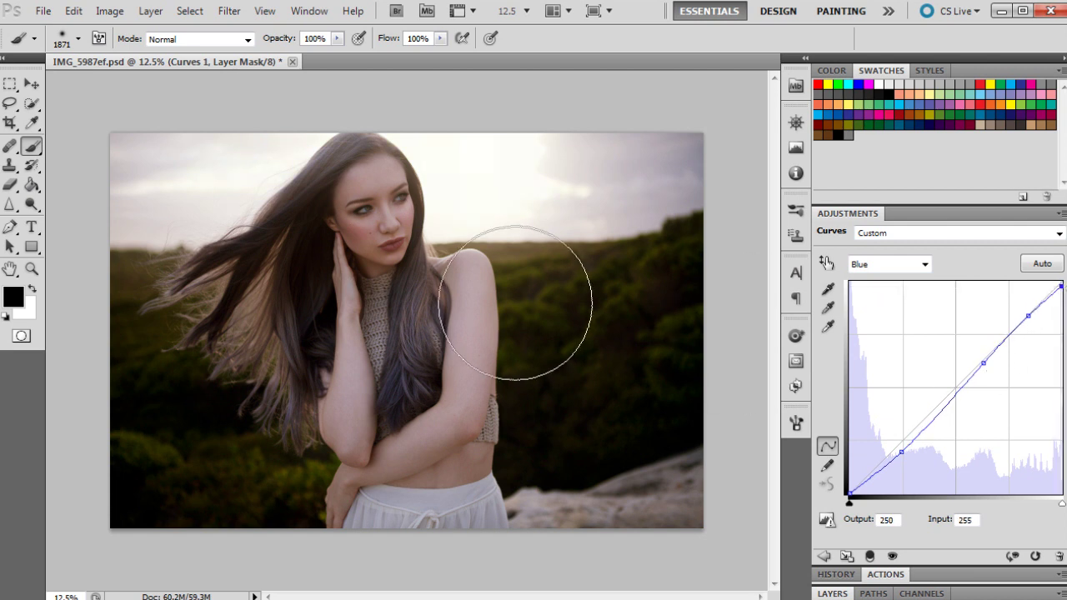
Duplicate the Background layer and lighten the windblown hair on the copy with the Dodge tool, range Highlights, 14% exposure
left_click(832, 594)
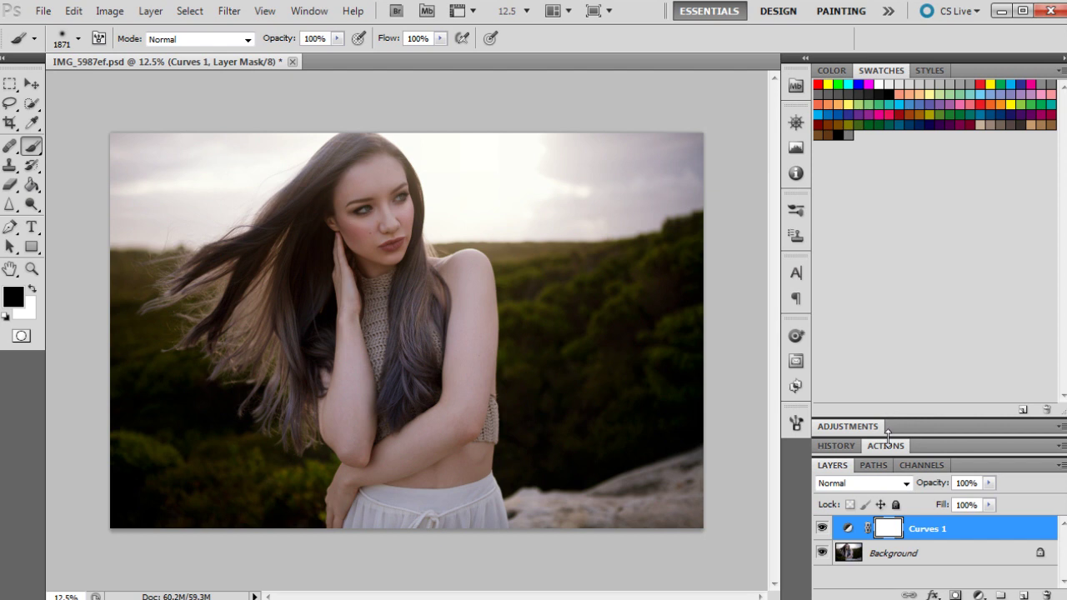
left_click(963, 558)
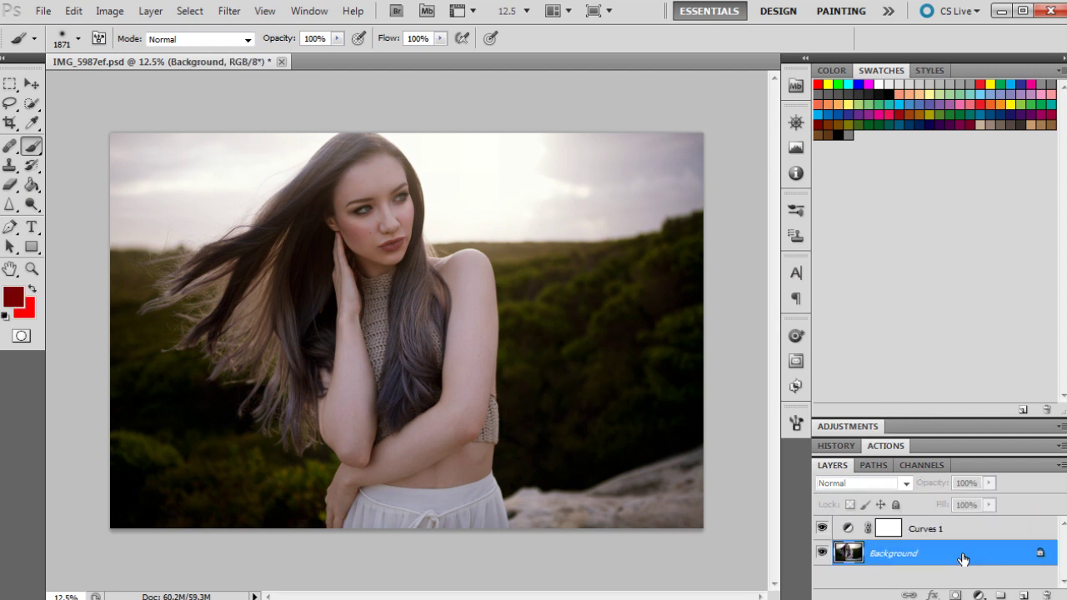
left_click_drag(993, 553, 1024, 596)
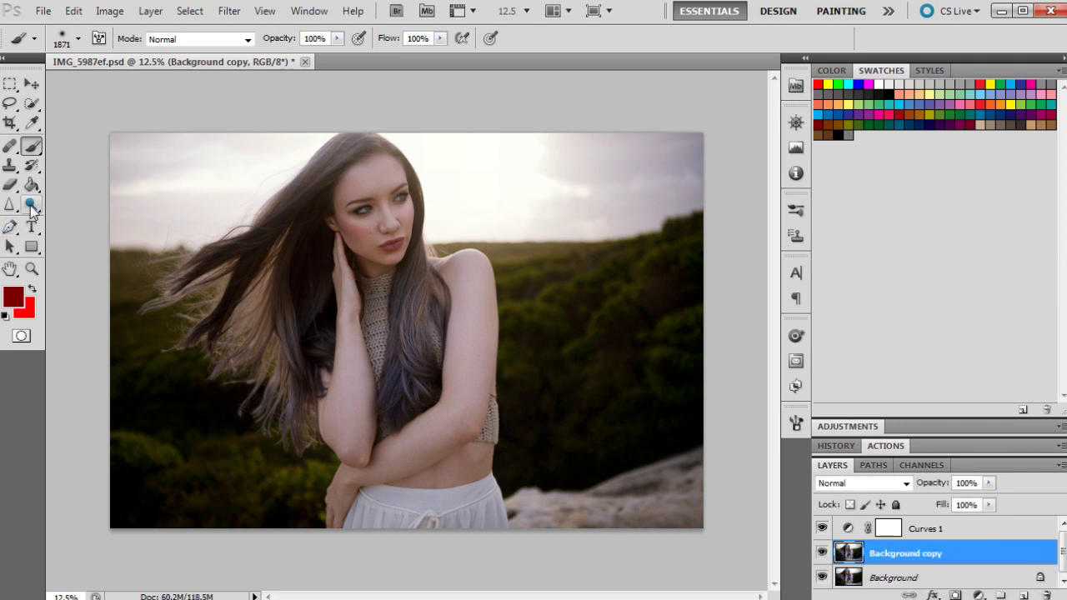
left_click(30, 206)
mouse_move(190, 301)
left_mouse_down()
mouse_move(238, 319)
mouse_move(241, 290)
mouse_move(247, 363)
mouse_move(278, 431)
mouse_move(203, 334)
left_mouse_up()
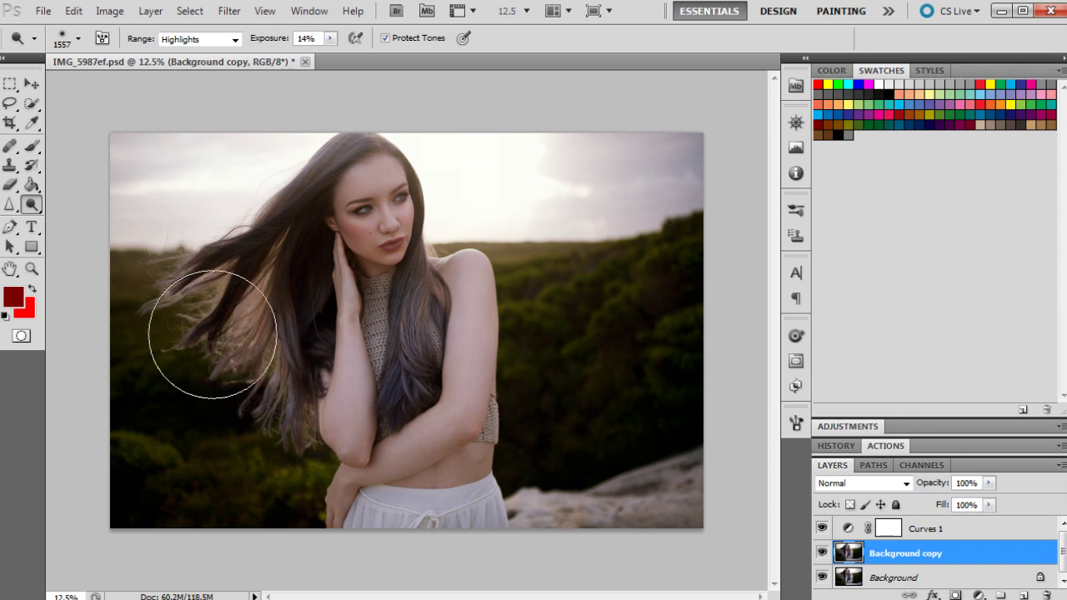
Try dodging the woman's shoulder and arm with an 813 px brush, and undo the last stroke
left_click(79, 39)
type("246")
type("813")
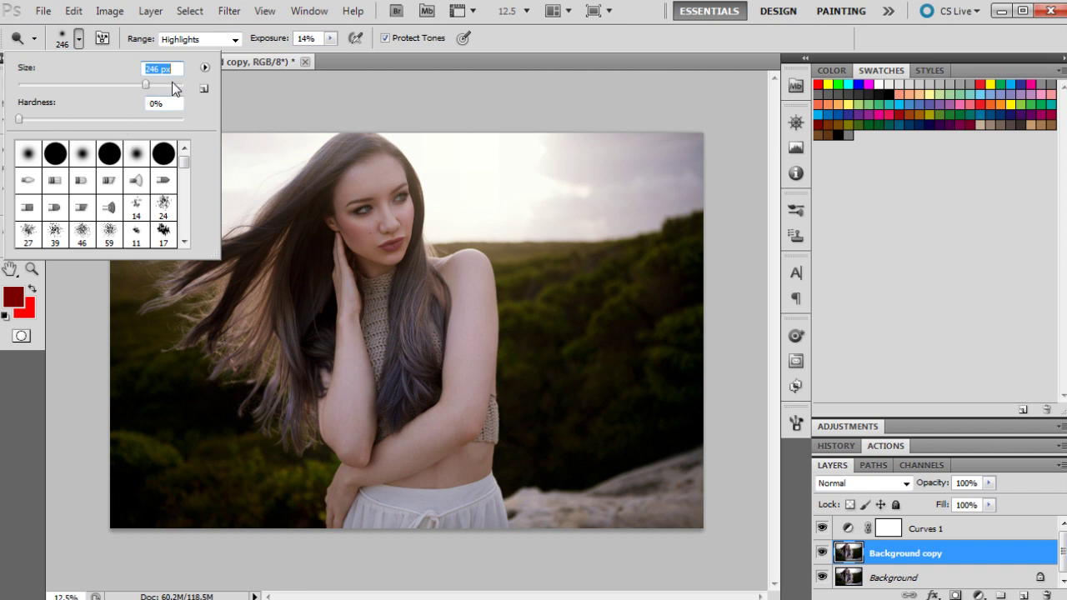
key("Return")
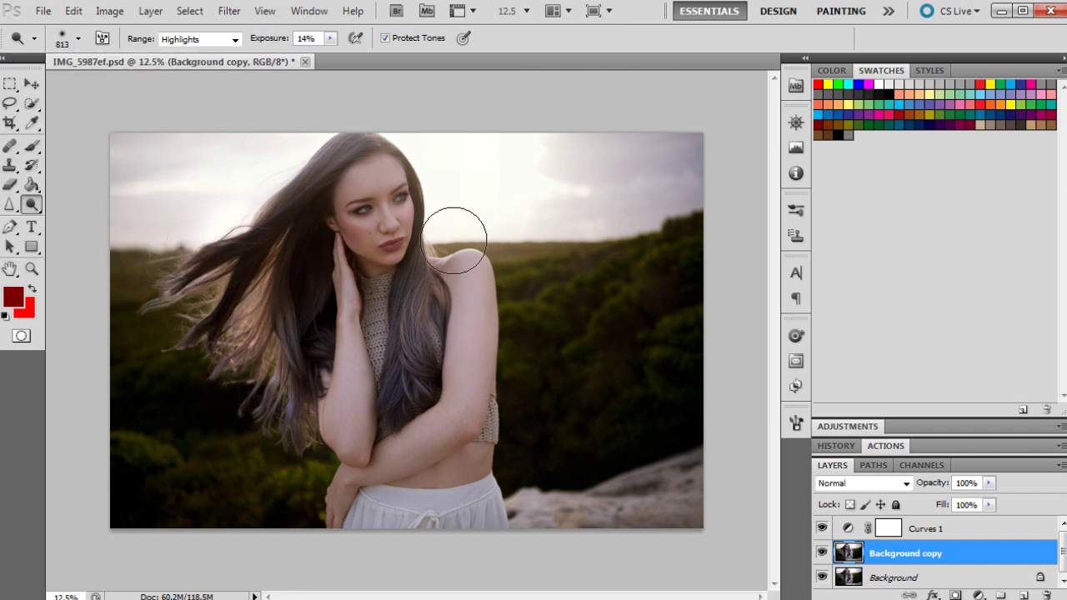
mouse_move(460, 229)
left_mouse_down()
mouse_move(502, 346)
mouse_move(476, 409)
left_mouse_up()
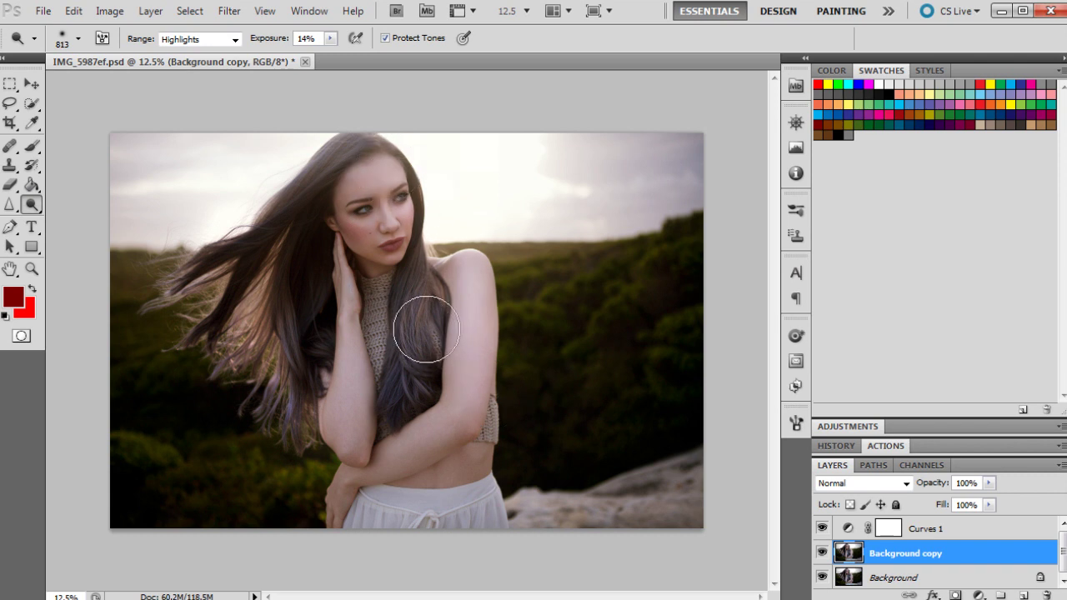
left_click(74, 11)
left_click(96, 27)
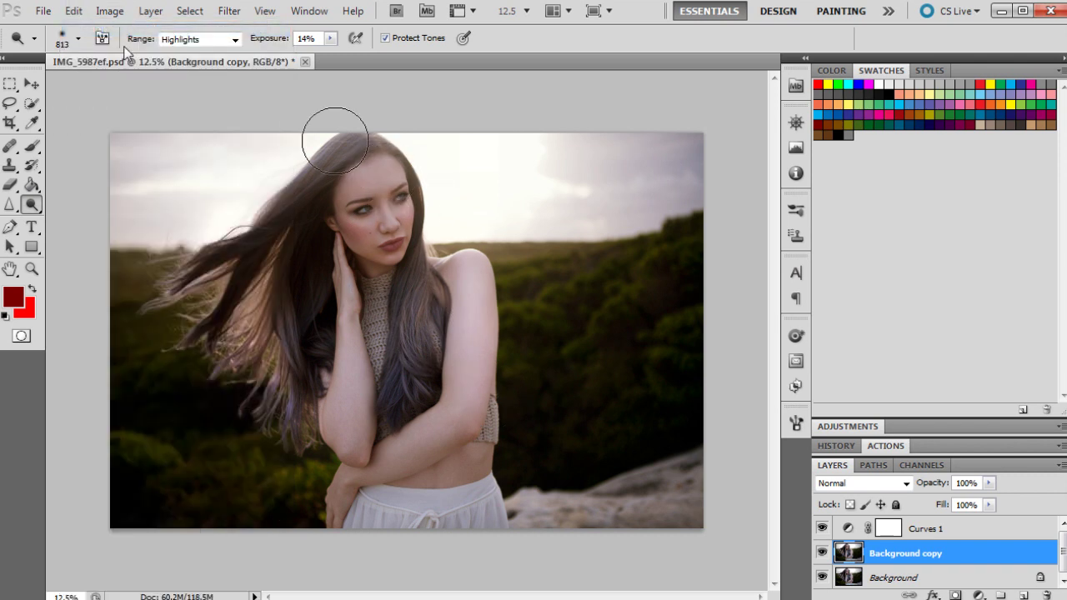
Set the Dodge brush size to 1399 px and brighten the highlights on the face, arm and adjacent background
left_click(78, 38)
left_click_drag(172, 83, 176, 84)
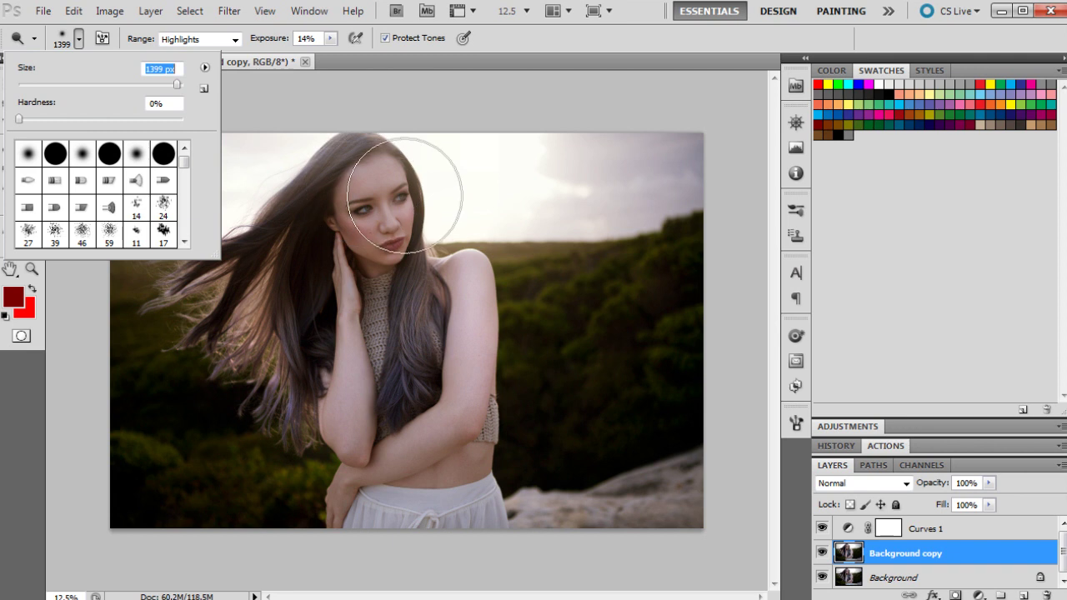
left_click(409, 189)
mouse_move(471, 335)
left_mouse_down()
mouse_move(638, 498)
mouse_move(521, 501)
mouse_move(245, 462)
mouse_move(205, 473)
mouse_move(194, 413)
mouse_move(160, 376)
mouse_move(210, 445)
mouse_move(259, 484)
mouse_move(556, 345)
mouse_move(572, 308)
mouse_move(601, 376)
mouse_move(581, 429)
mouse_move(581, 328)
mouse_move(613, 289)
mouse_move(572, 412)
mouse_move(540, 421)
mouse_move(622, 363)
mouse_move(559, 288)
mouse_move(539, 322)
mouse_move(666, 314)
mouse_move(681, 445)
mouse_move(439, 376)
mouse_move(608, 286)
left_mouse_up()
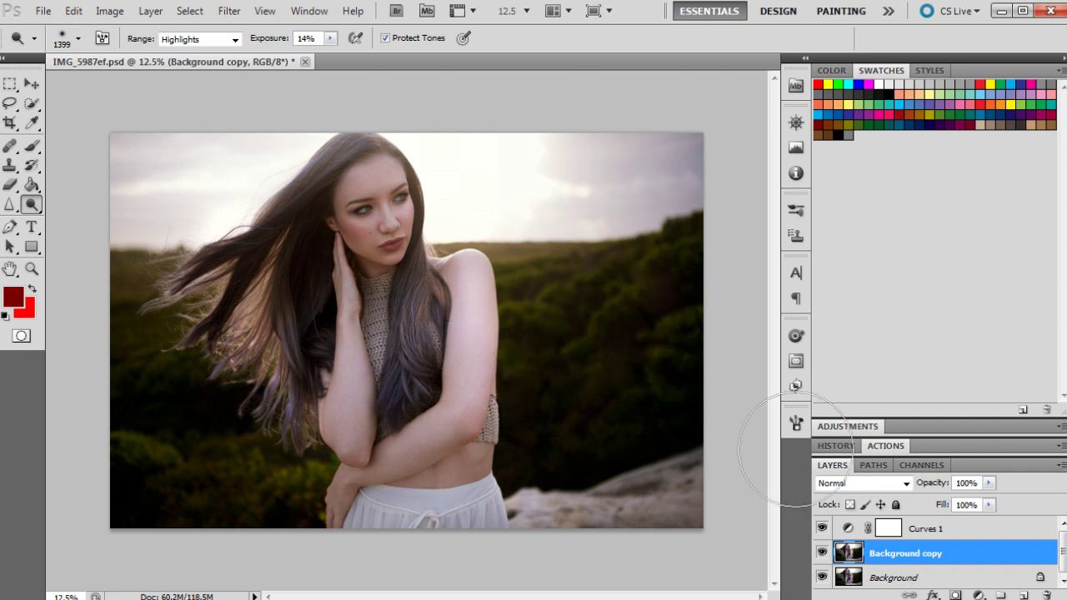
Create a new blank layer above the Curves 1 layer
left_click(984, 534)
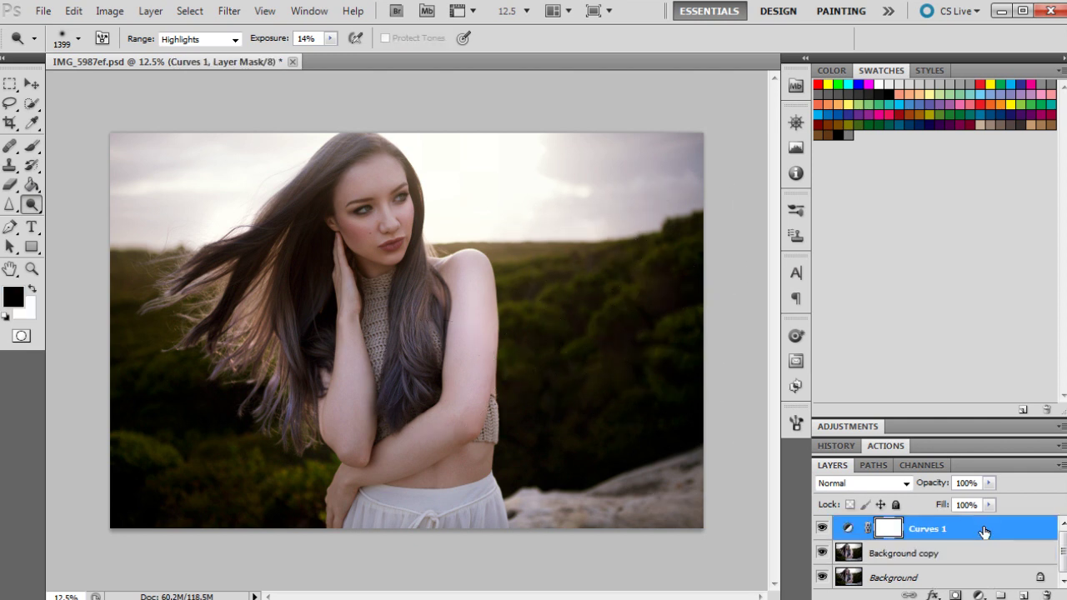
left_click(979, 595)
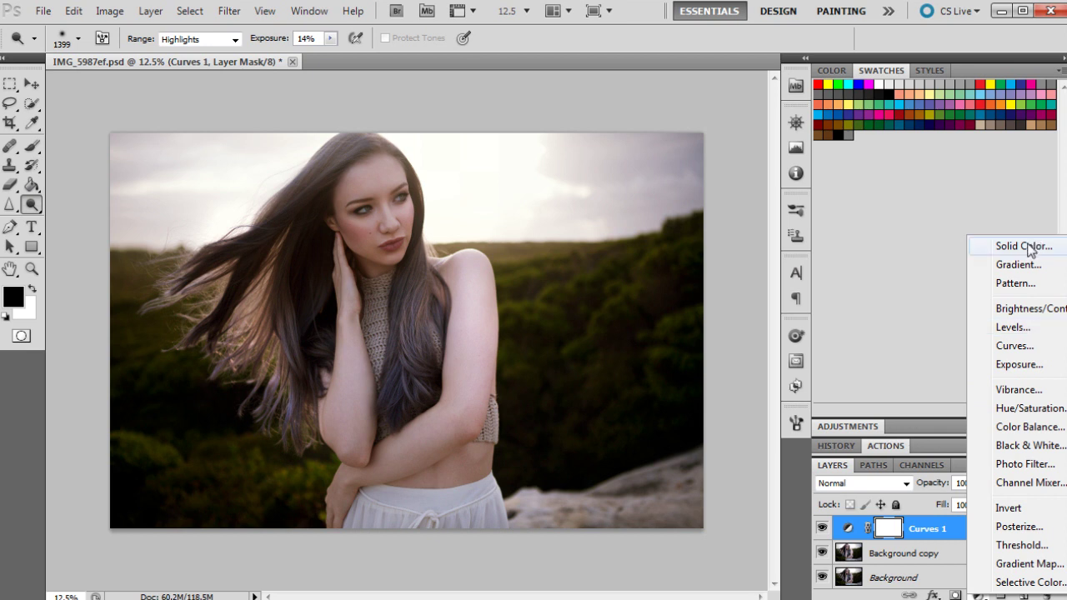
left_click(1025, 247)
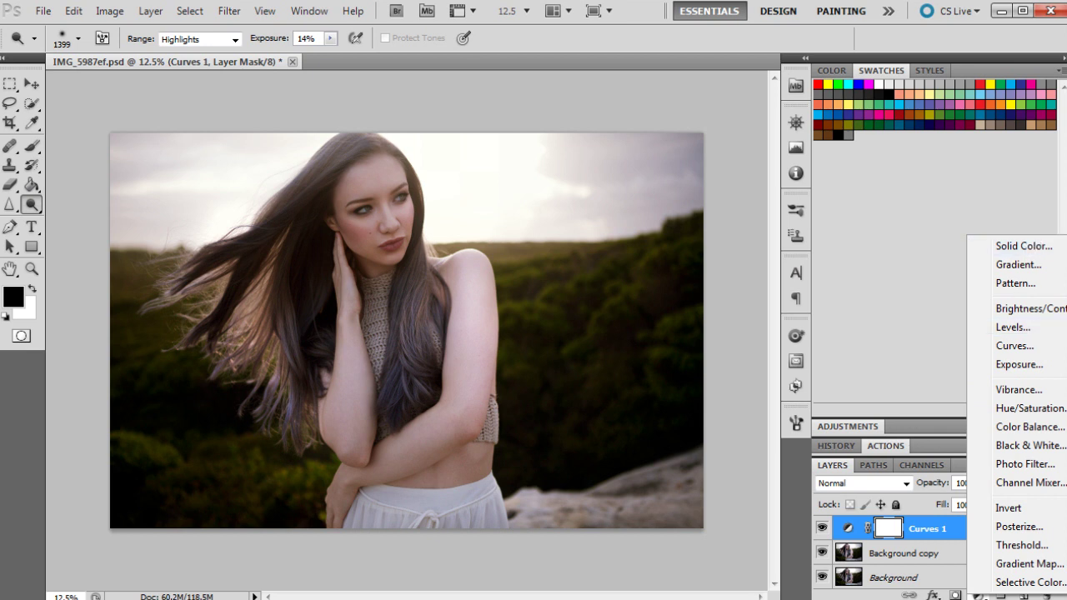
left_click(1024, 596)
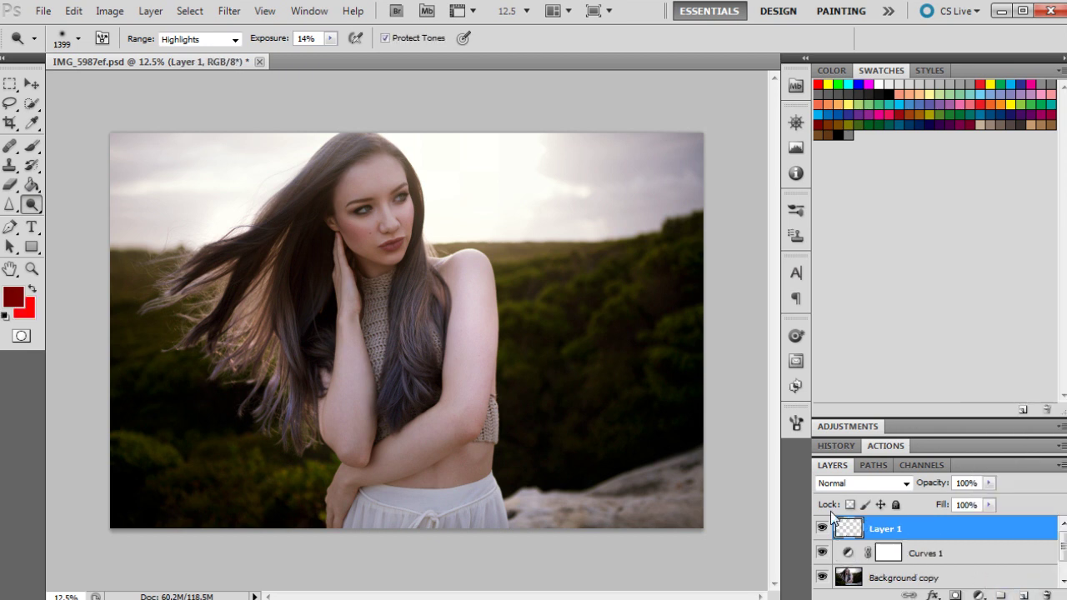
Paint dark red over the background and hair ends on the photo's left side with a soft 1871 px brush
key("b")
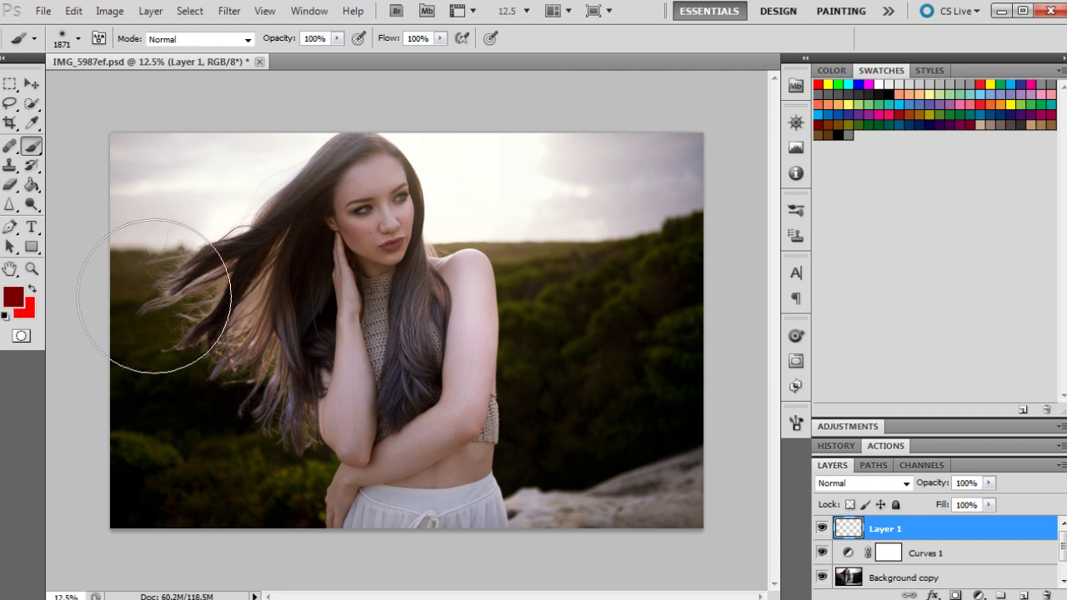
left_click(79, 39)
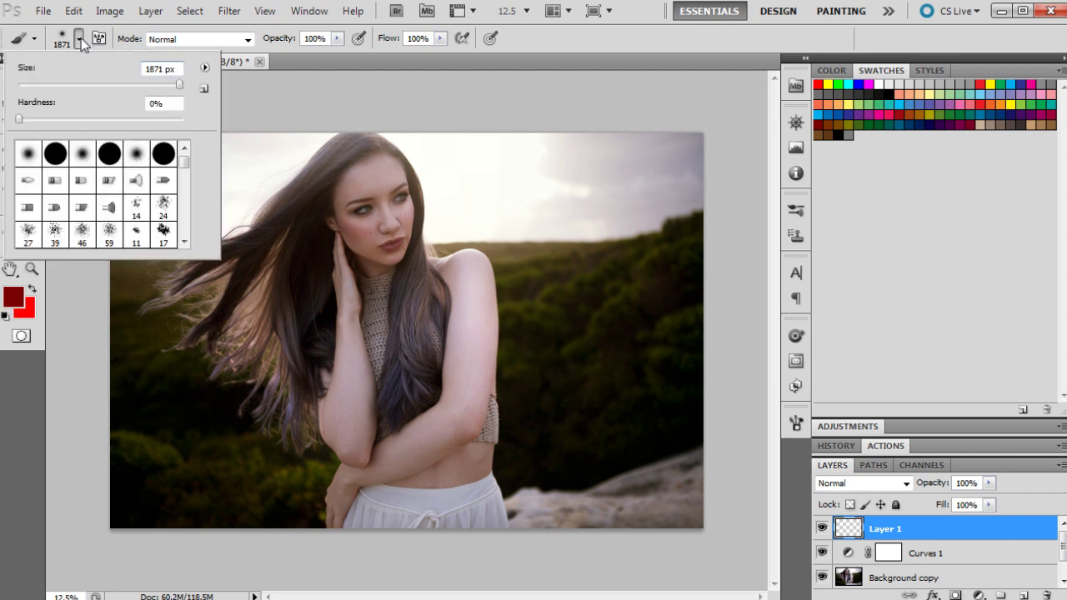
left_click(79, 39)
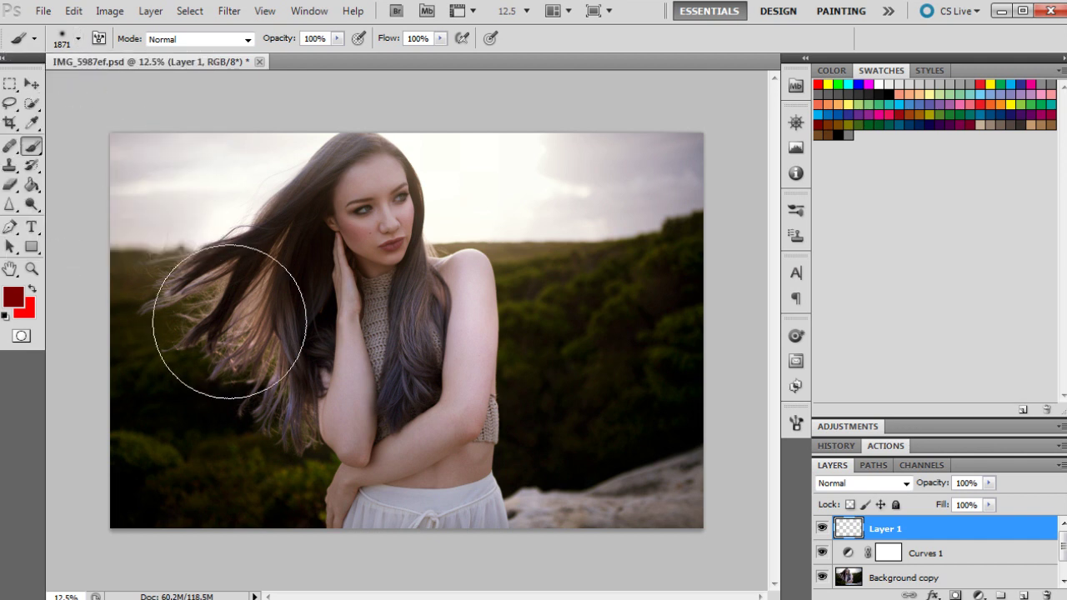
mouse_move(172, 281)
left_mouse_down()
mouse_move(203, 210)
mouse_move(225, 205)
mouse_move(221, 183)
mouse_move(226, 264)
mouse_move(189, 279)
mouse_move(191, 231)
mouse_move(209, 334)
mouse_move(255, 386)
left_mouse_up()
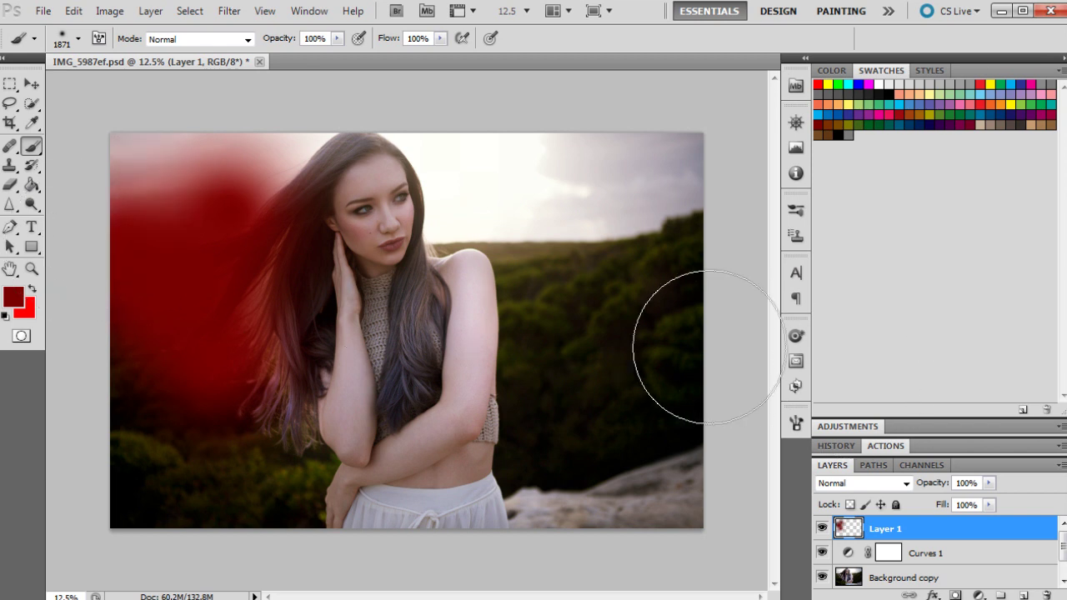
Paint dark red over the hillside and lower sky to the right of the woman, undoing a stray dab
left_click_drag(555, 313, 543, 276)
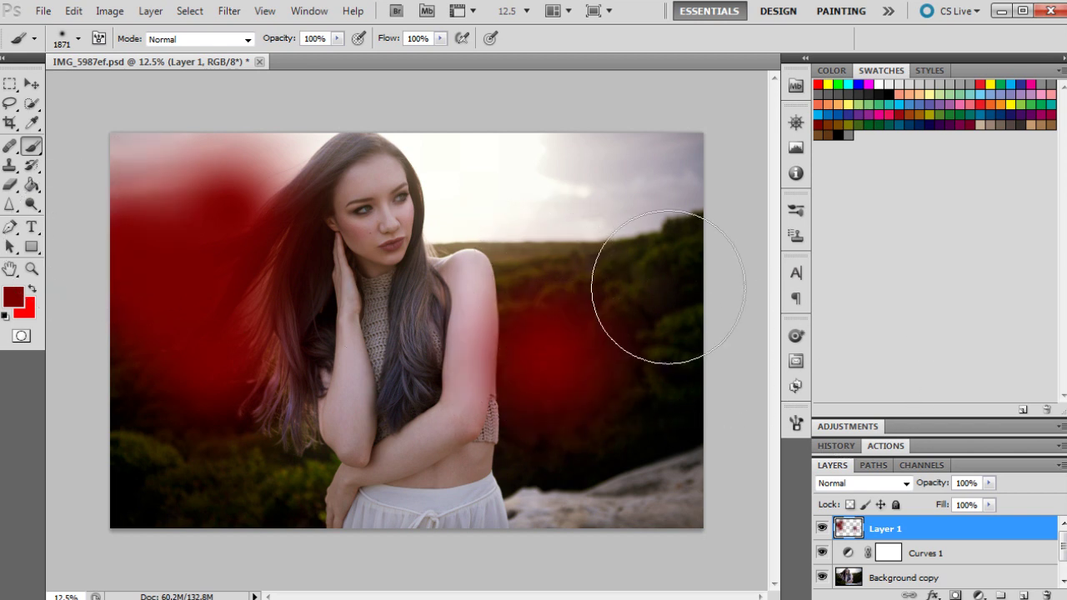
left_click(530, 246)
left_click(619, 260)
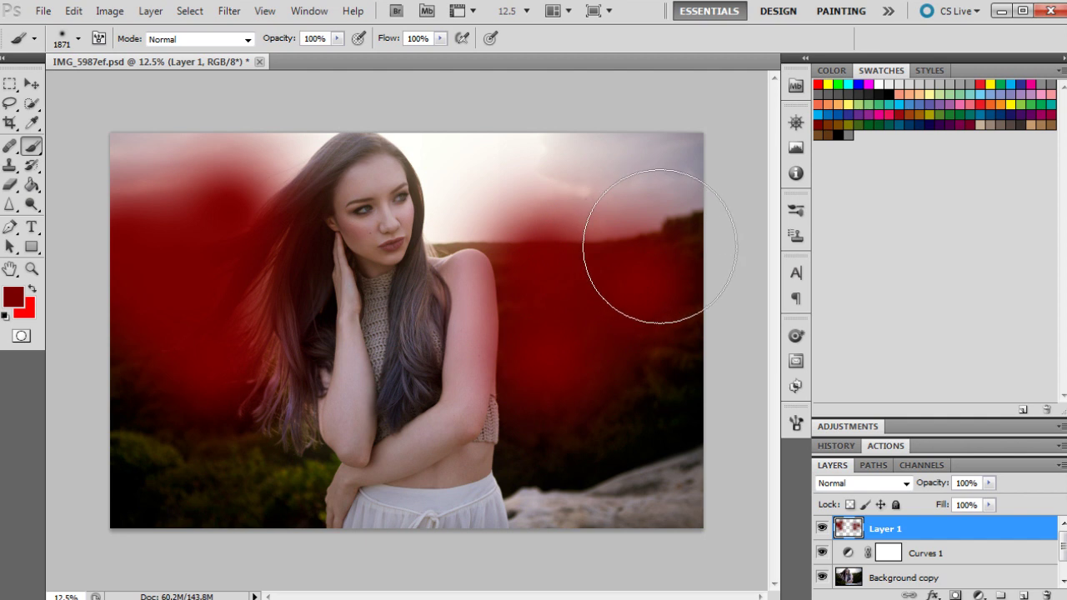
left_click(621, 259)
key("ctrl+z")
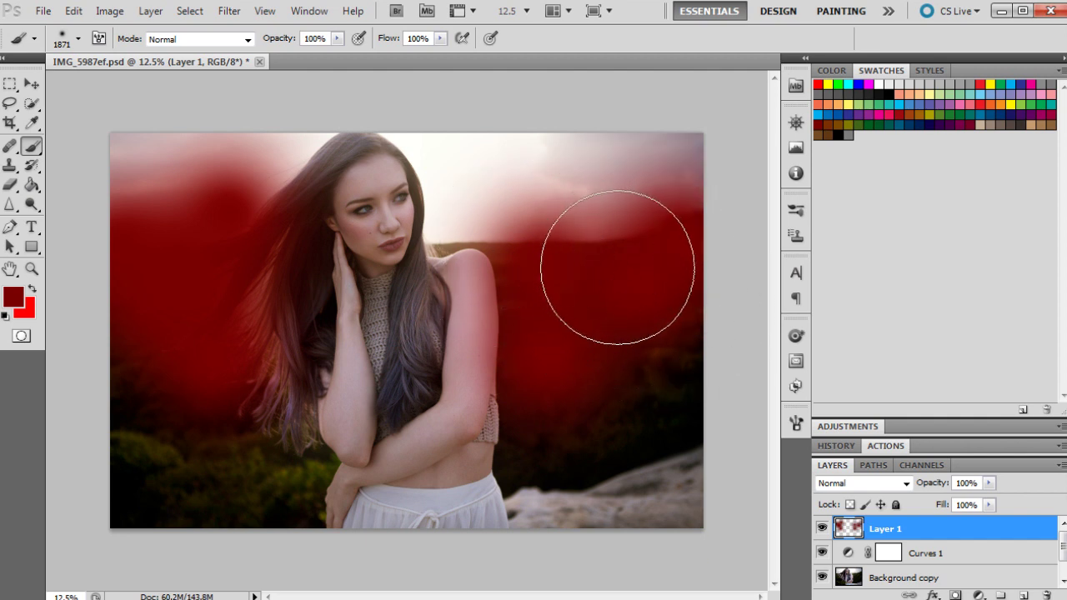
left_click(499, 202)
left_click(479, 206)
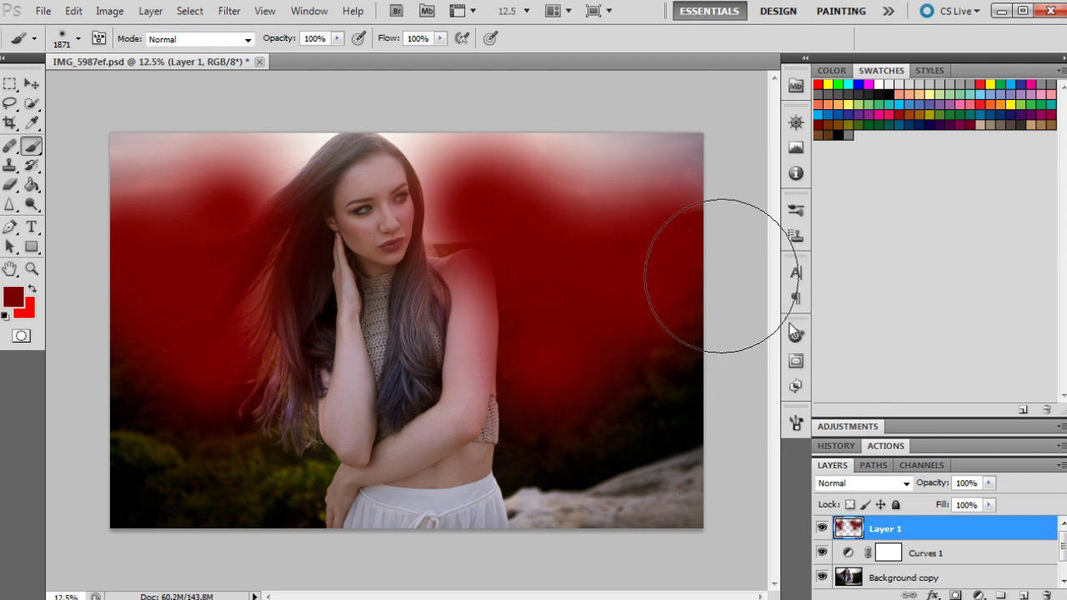
Set Layer 1 to Screen blending at 30% opacity and paint more dark red over the lower hair
left_click(831, 481)
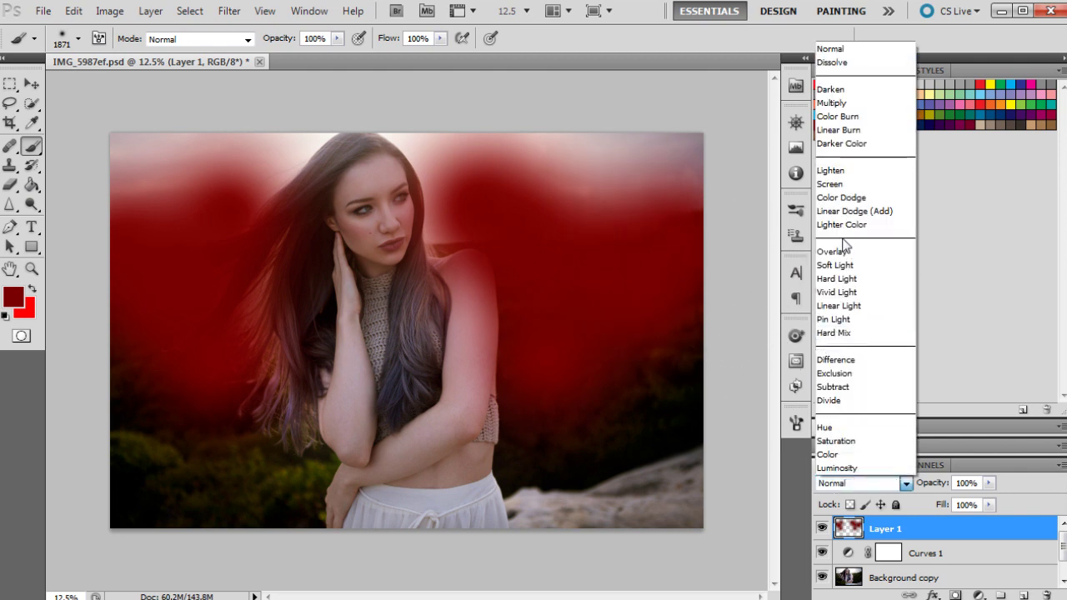
left_click(834, 178)
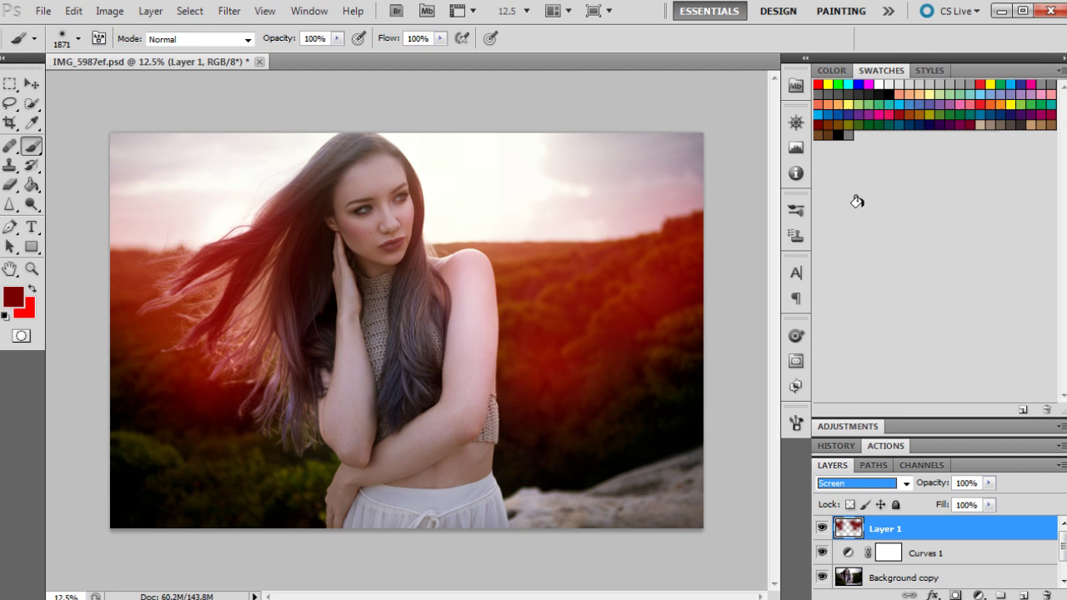
left_click_drag(989, 483, 928, 505)
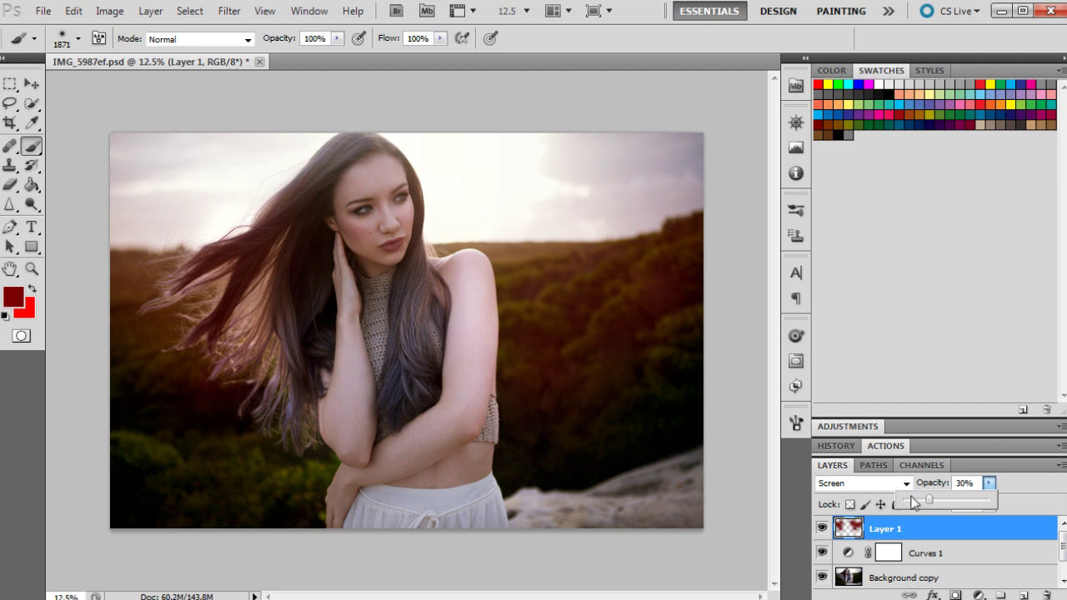
left_click(620, 358)
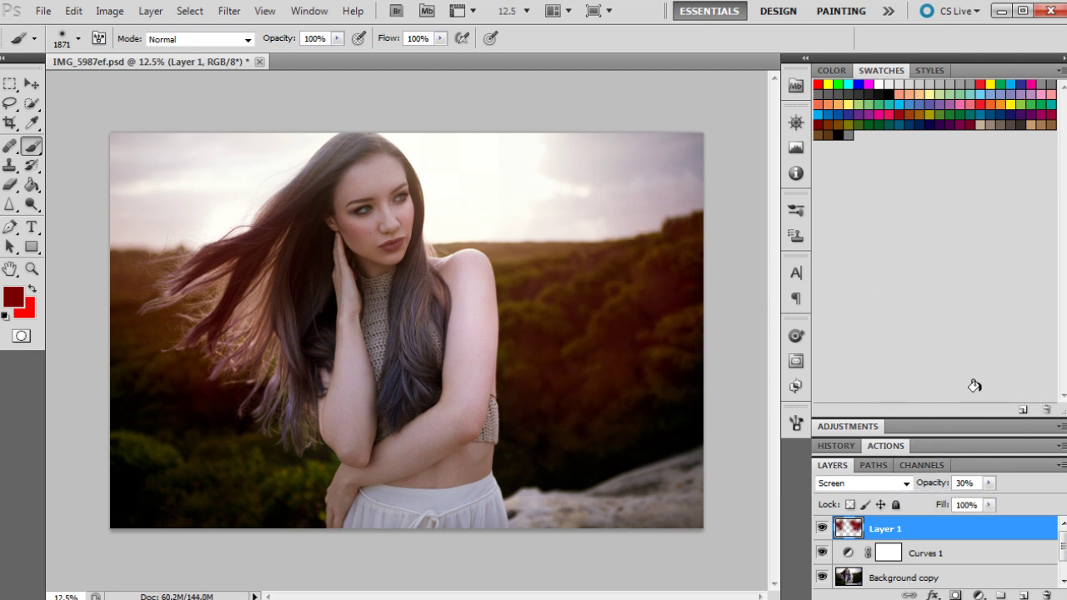
mouse_move(358, 367)
left_mouse_down()
mouse_move(238, 393)
mouse_move(275, 451)
left_mouse_up()
On a new layer, paint a white glow over the sky and horizon beside the woman's shoulder with a soft 2500 px brush
left_click(1025, 595)
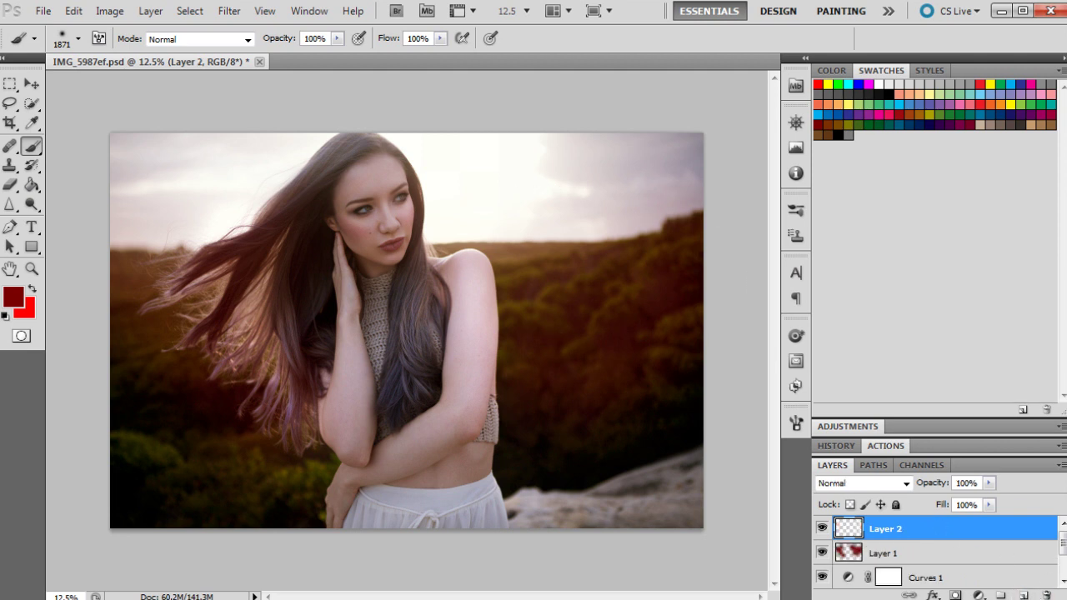
left_click(98, 38)
left_click(880, 84)
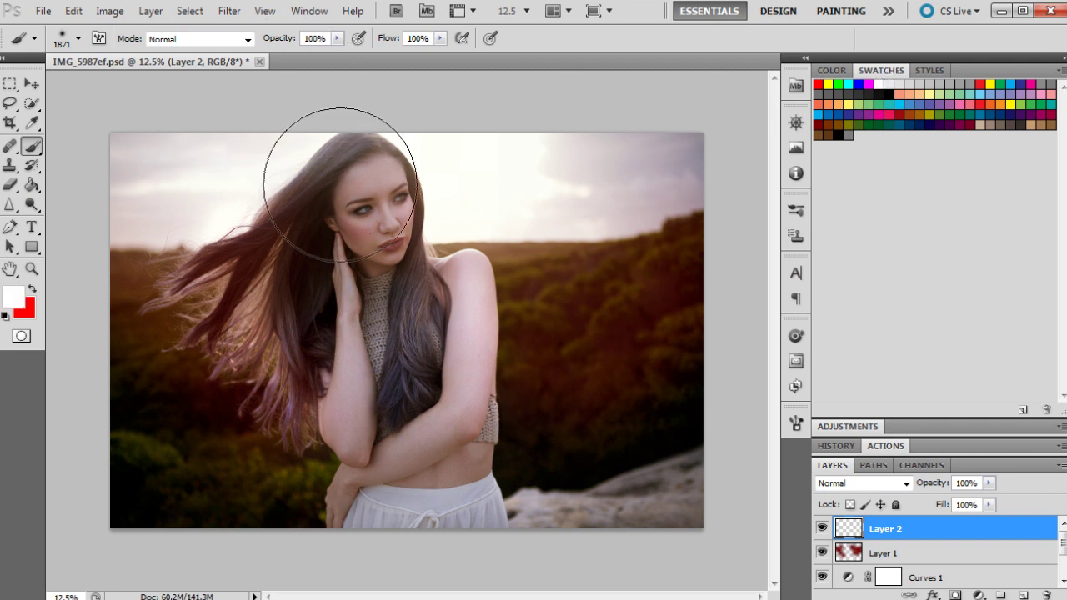
left_click(78, 38)
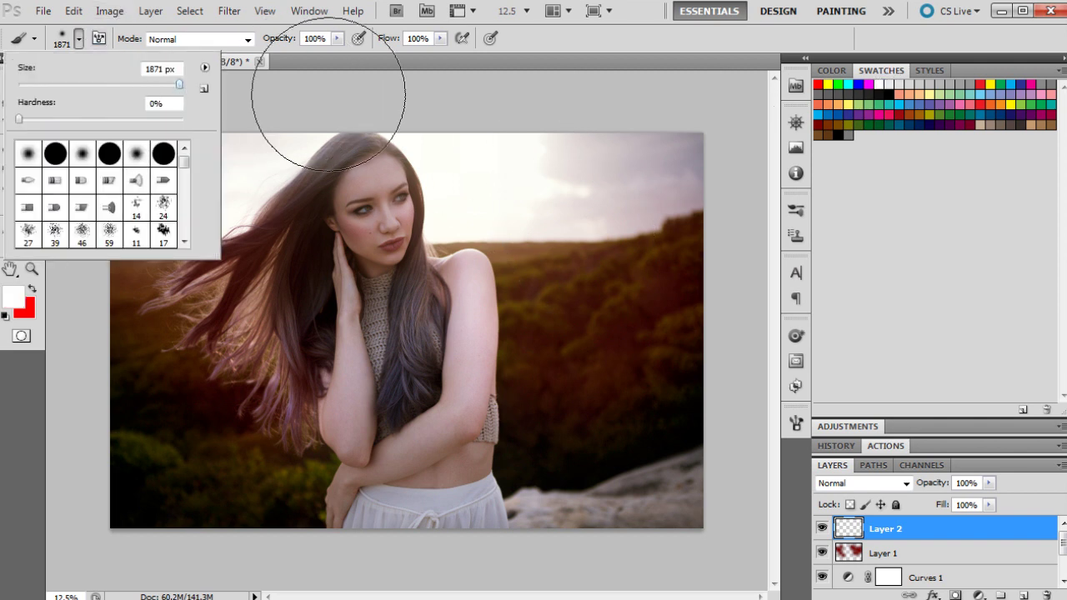
left_click_drag(184, 85, 182, 85)
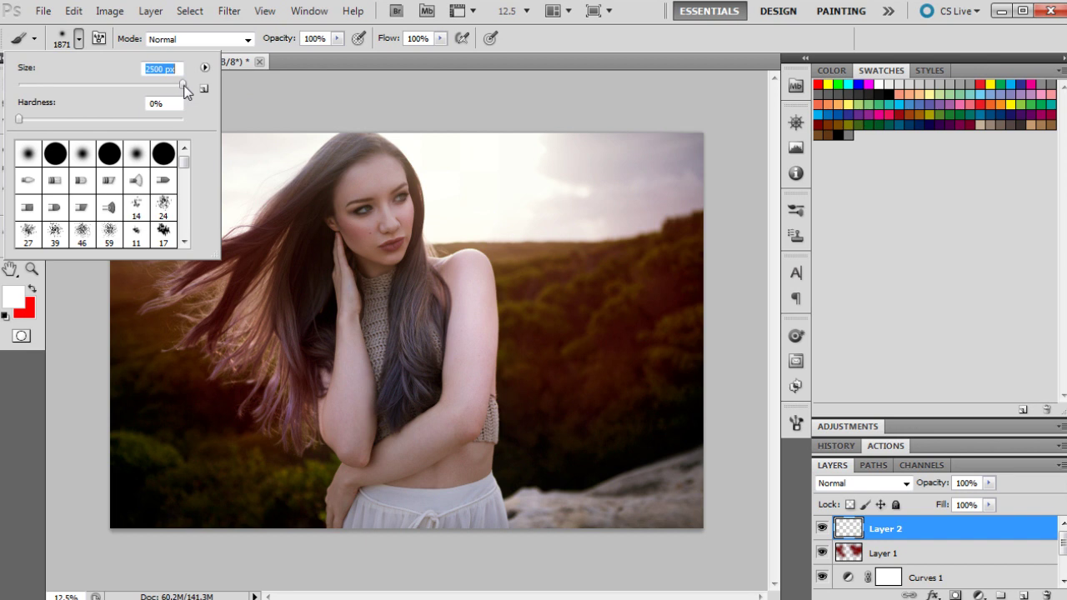
key("Return")
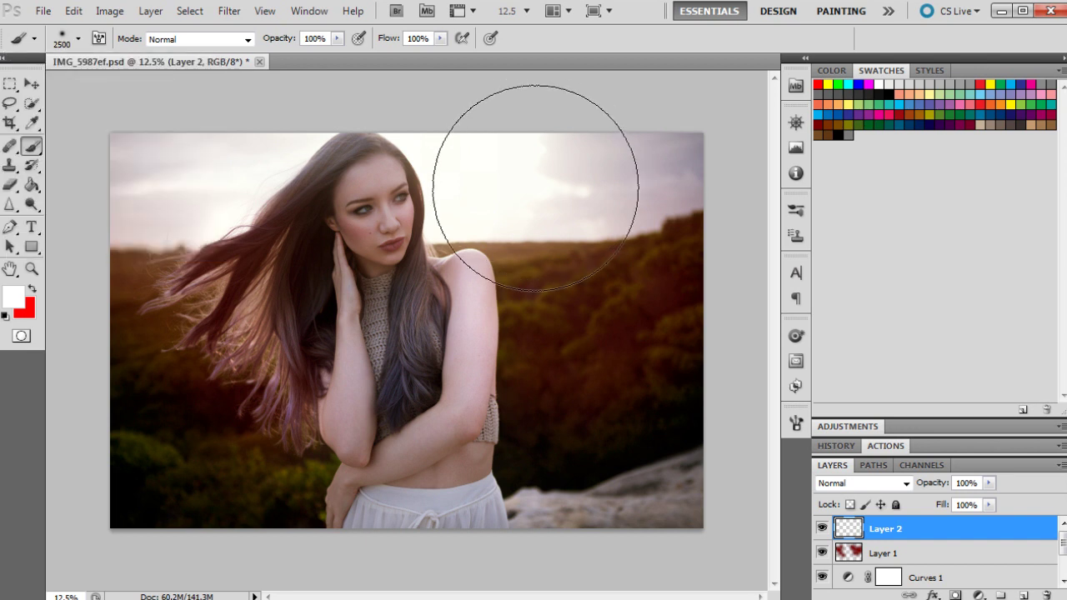
left_click(535, 188)
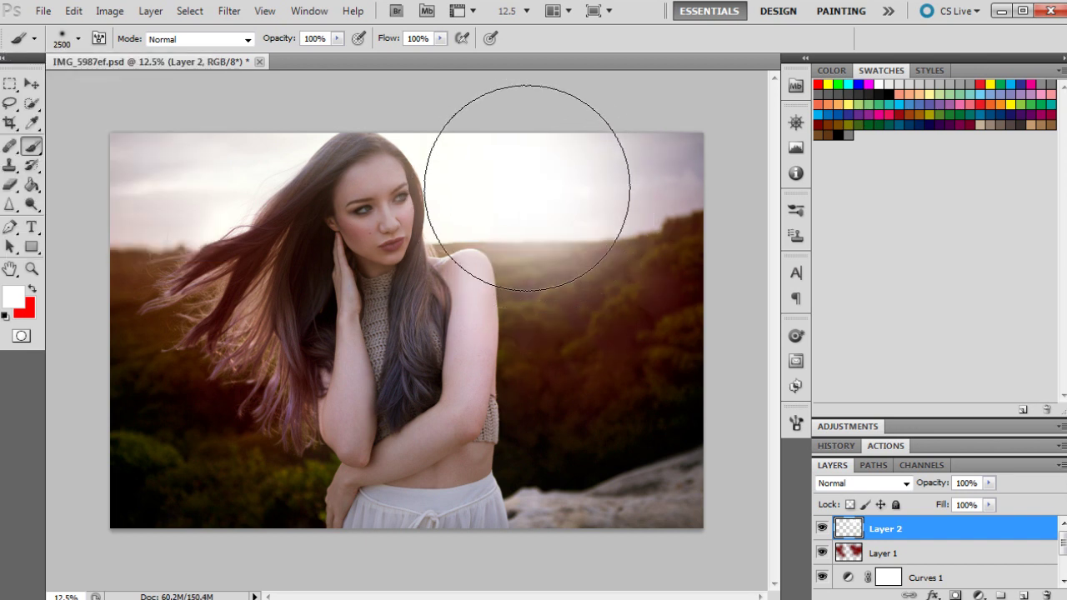
left_click(527, 190)
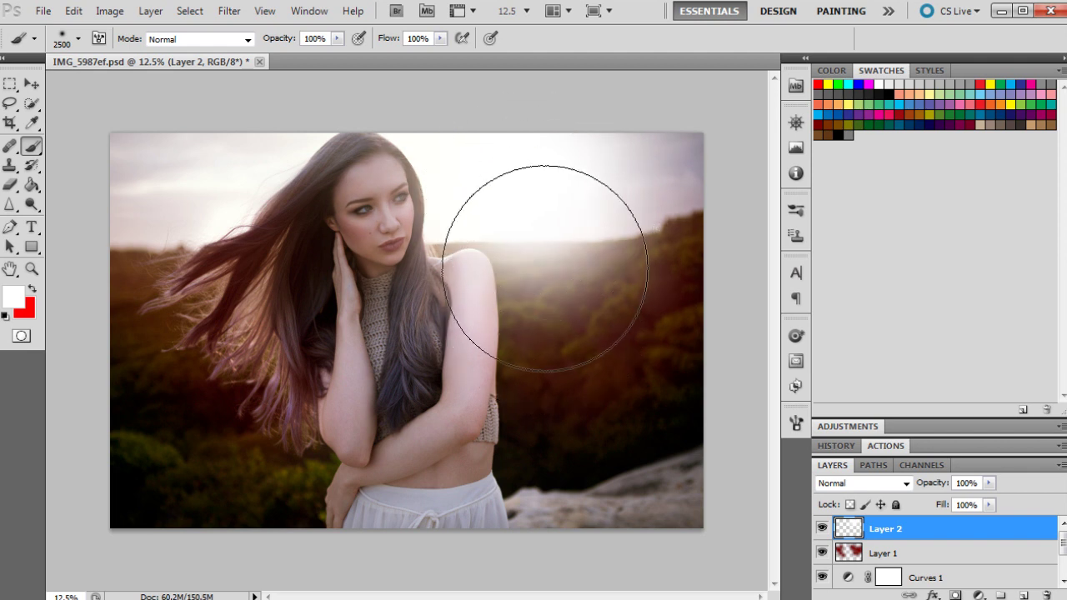
left_click(543, 214)
left_click(631, 238)
Set the white glow layer's blend mode to Soft Light and toggle its visibility to compare the effect
left_click(836, 479)
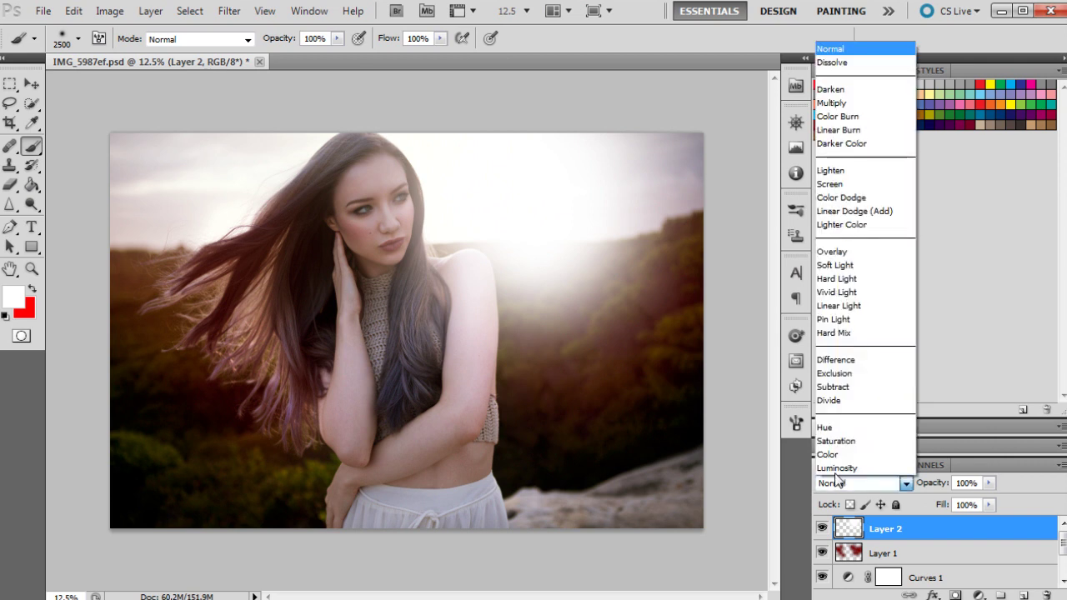
left_click(840, 263)
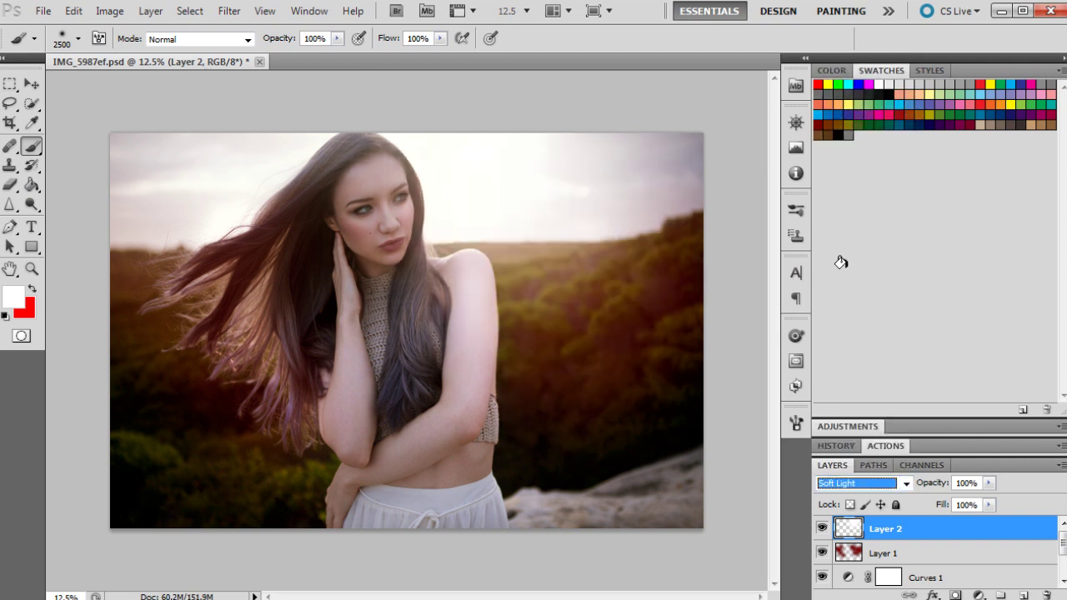
left_click(822, 527)
left_click(822, 528)
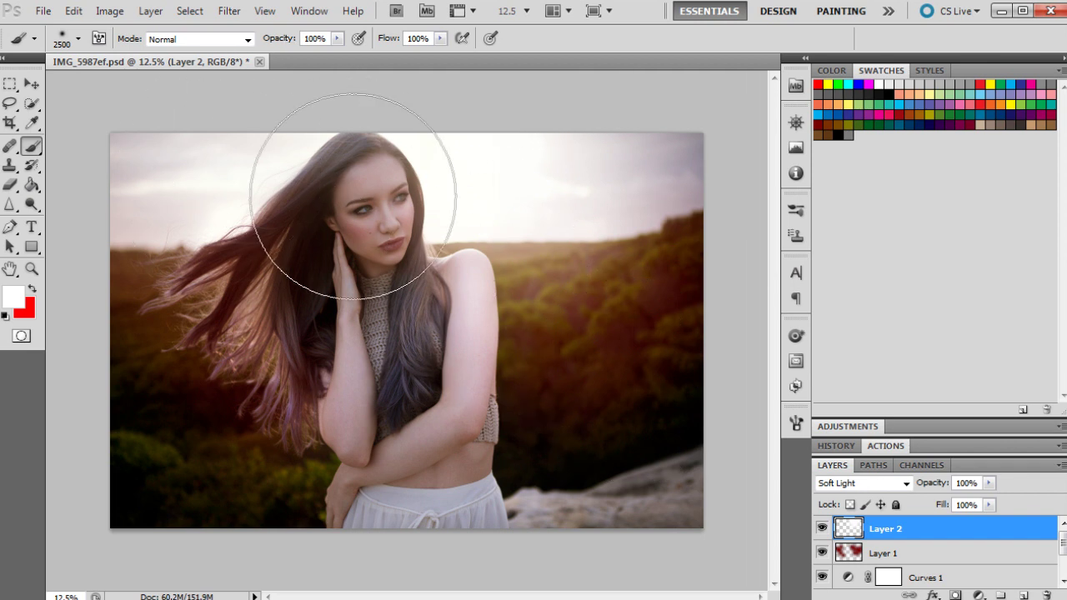
Reduce the soft brush size to 666 px
left_click(78, 40)
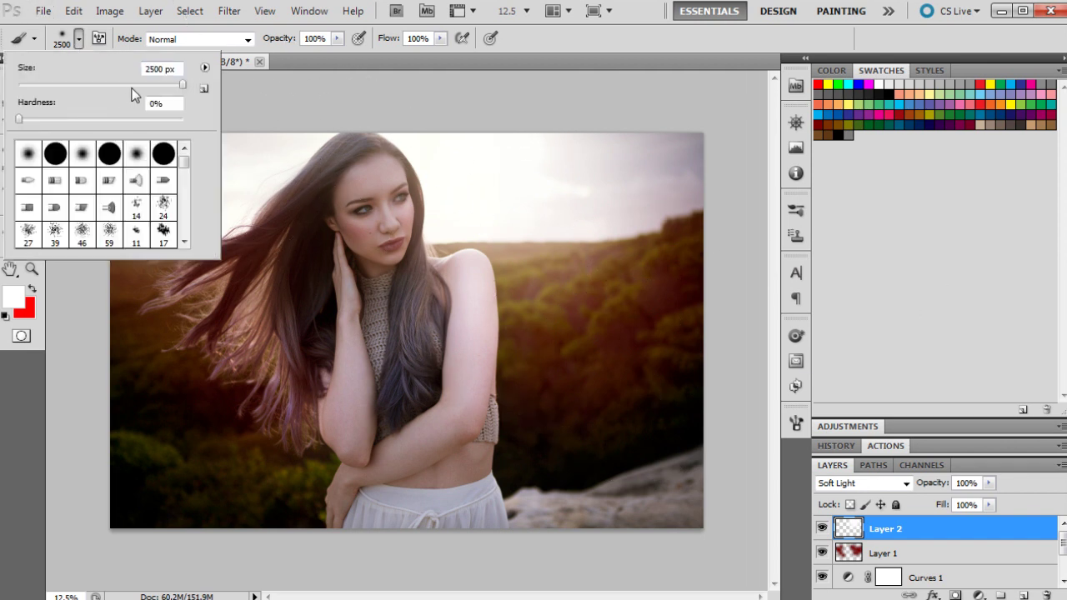
left_click_drag(183, 84, 145, 85)
left_click(81, 42)
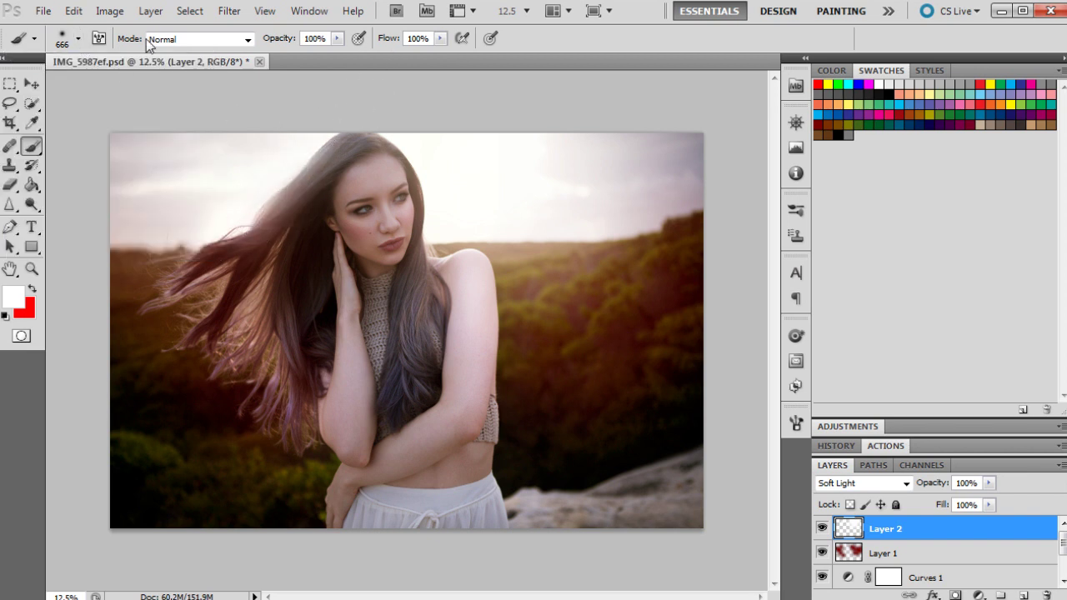
left_click(73, 10)
key("Escape")
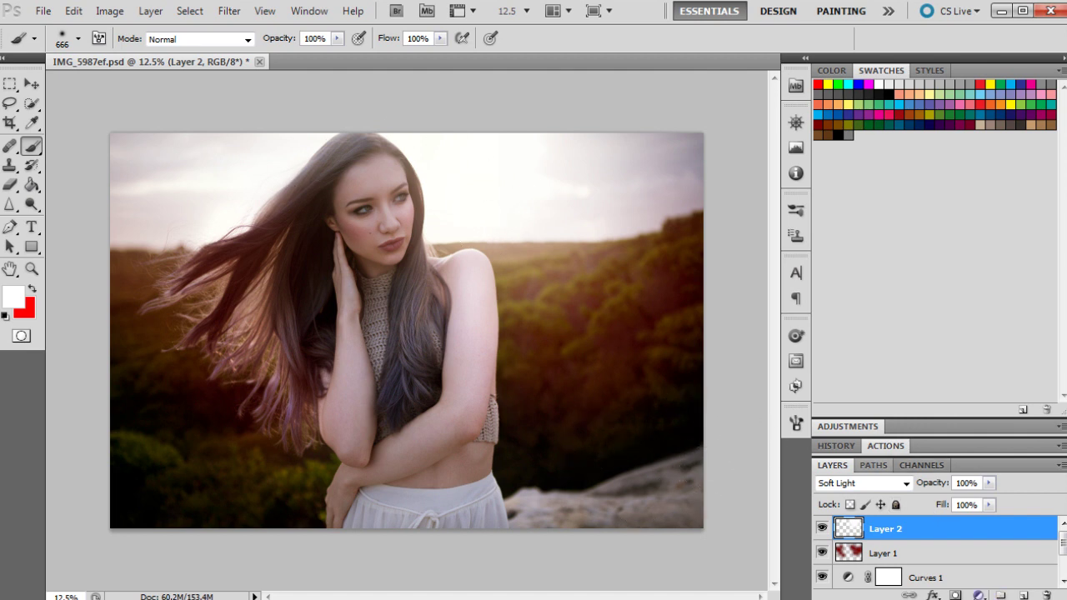
Add a Selective Color adjustment layer above Layer 2 and lower the Yellow amount for the Yellows
left_click(979, 595)
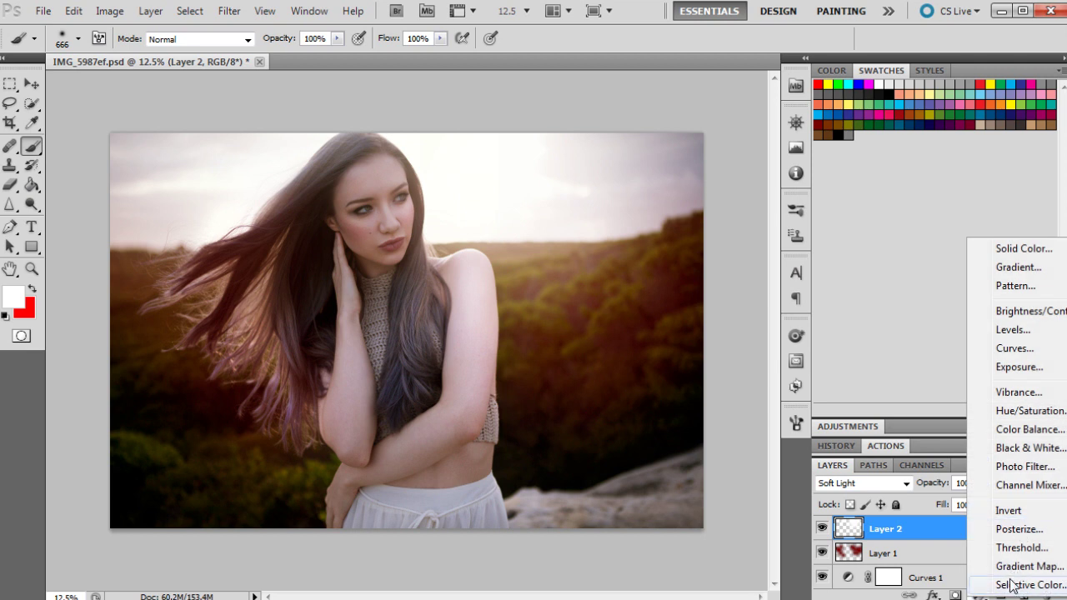
left_click(1011, 587)
left_click(886, 267)
left_click(885, 299)
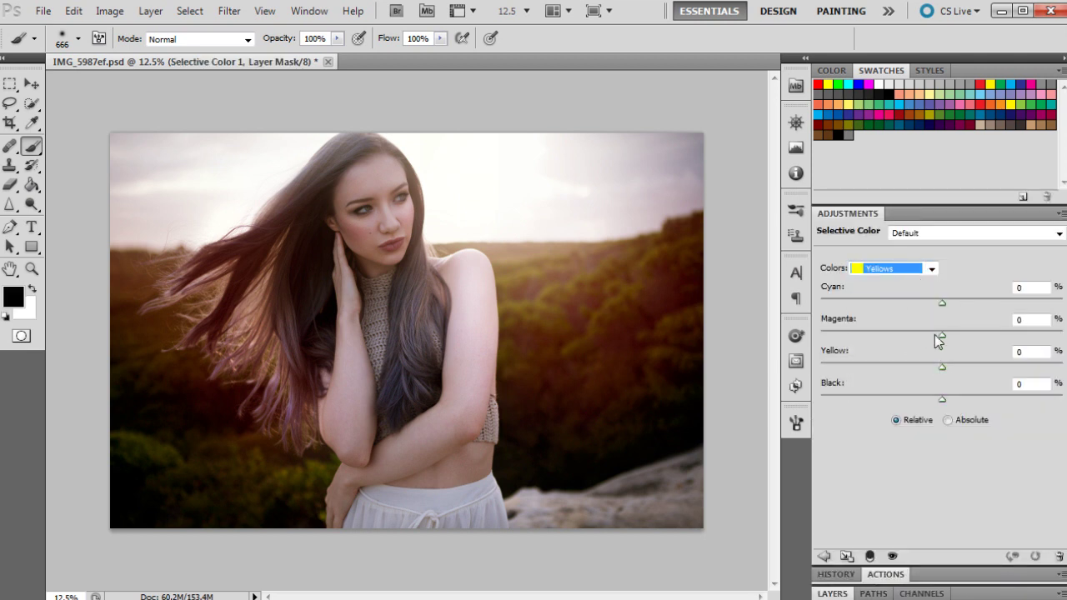
left_click_drag(896, 372, 914, 372)
left_click_drag(912, 373, 908, 374)
left_click(832, 594)
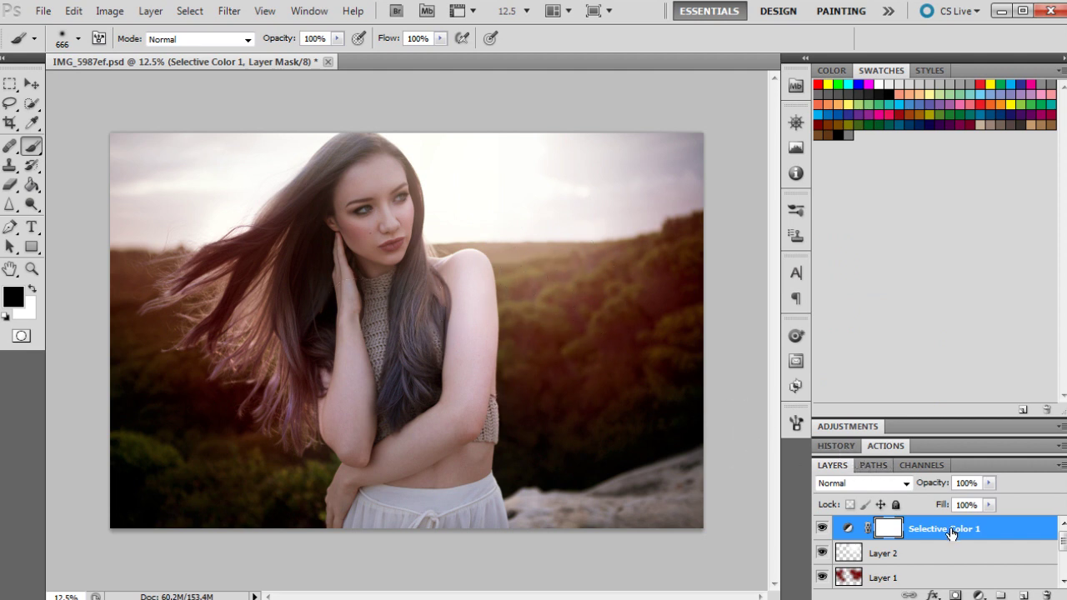
Add a white-to-transparent Gradient Fill layer above Selective Color 1 with the Radial style
left_click(980, 595)
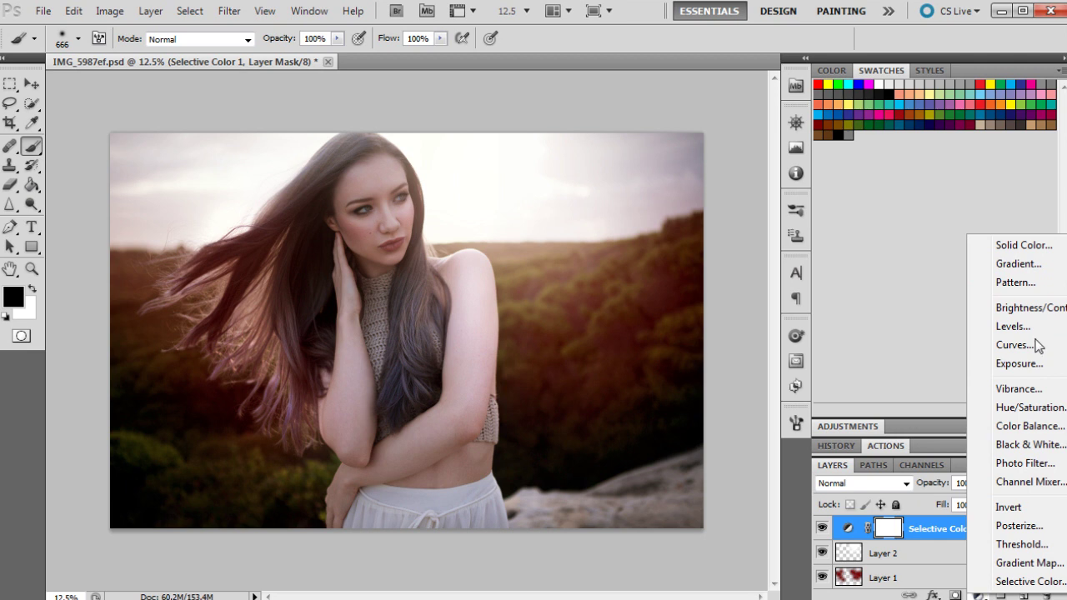
left_click(1030, 265)
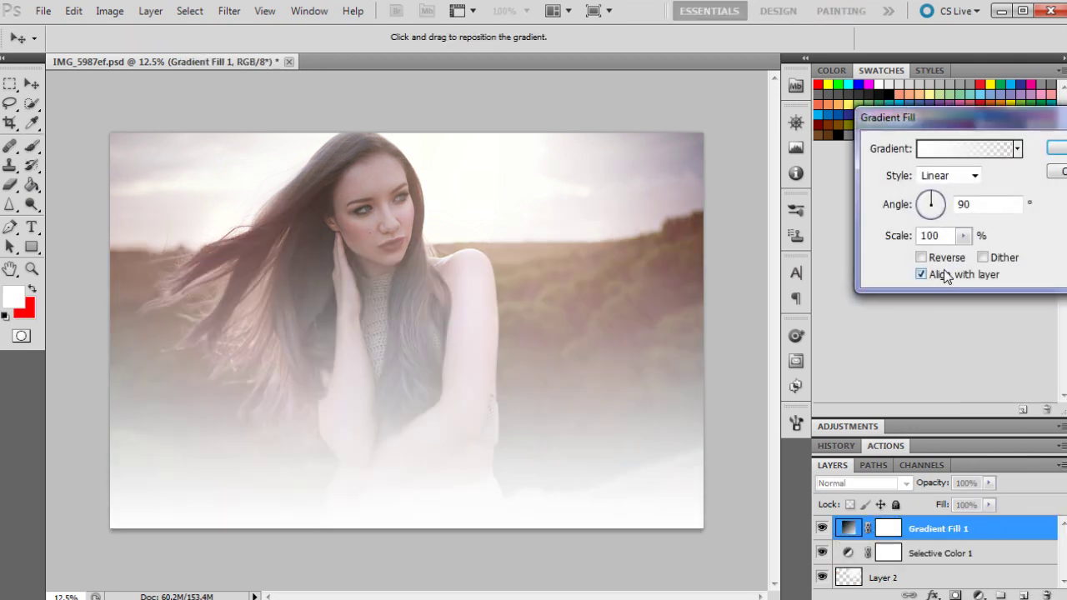
left_click(948, 177)
left_click(942, 201)
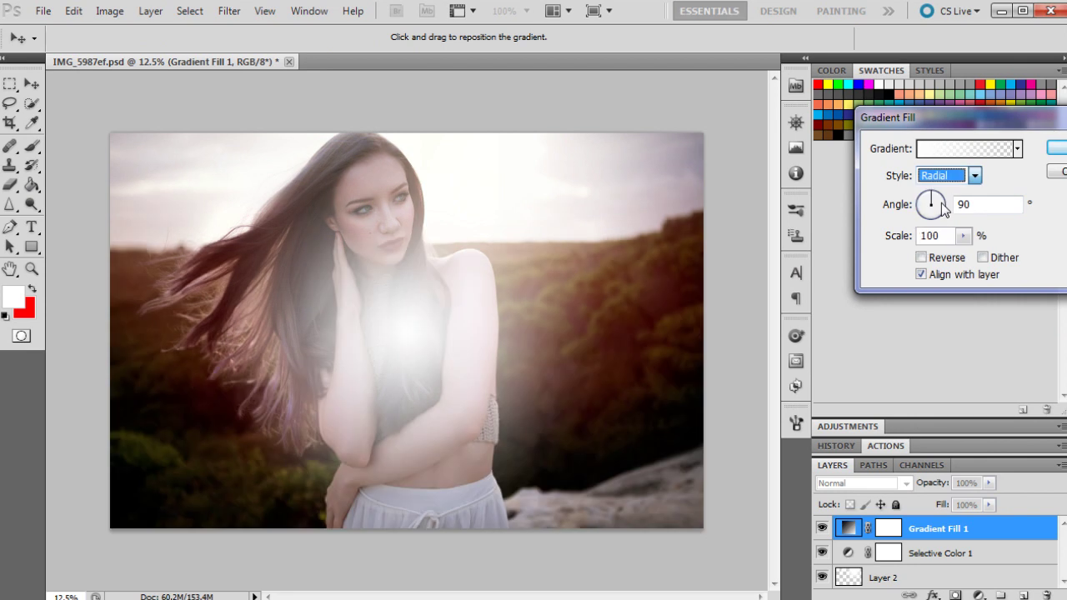
Change the gradient's white color stop to warm yellow ffcd46
left_click(951, 149)
left_click(936, 338)
left_click(1009, 409)
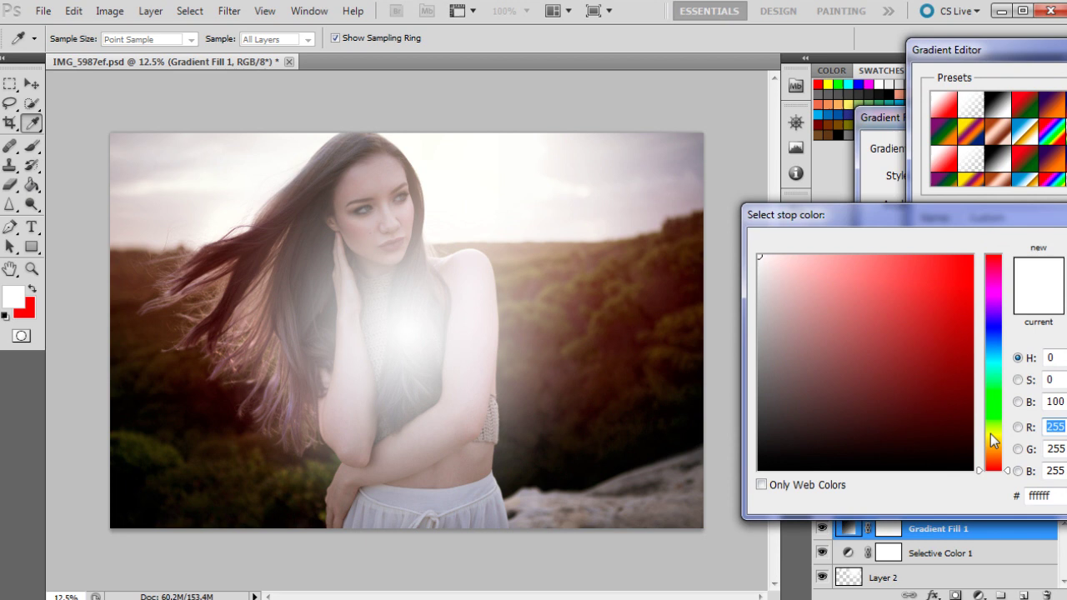
left_click(991, 433)
left_click(917, 259)
left_click_drag(993, 436, 996, 445)
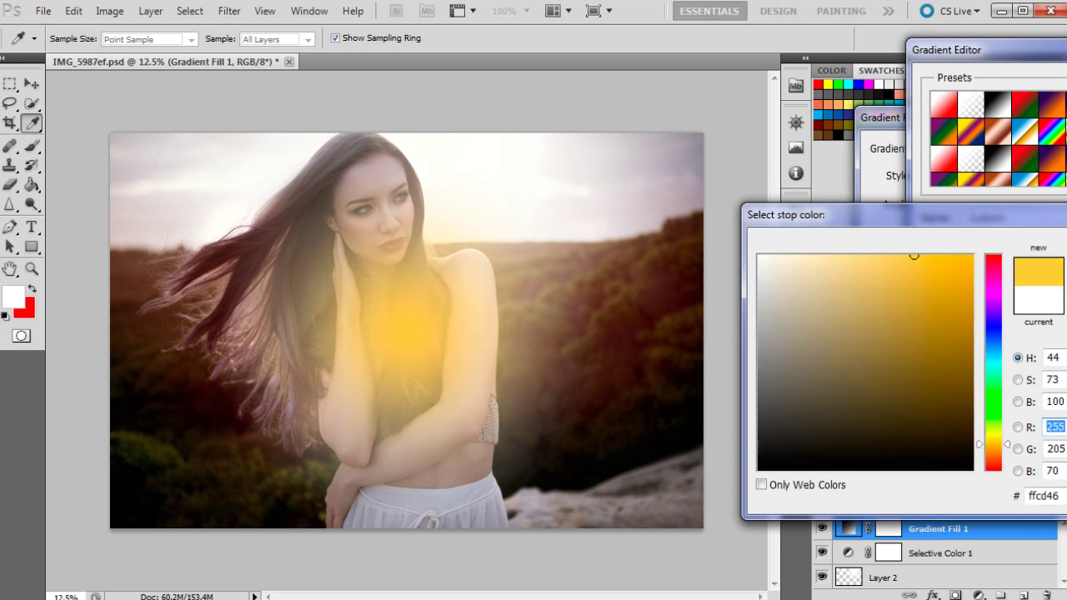
key("Return")
key("Return")
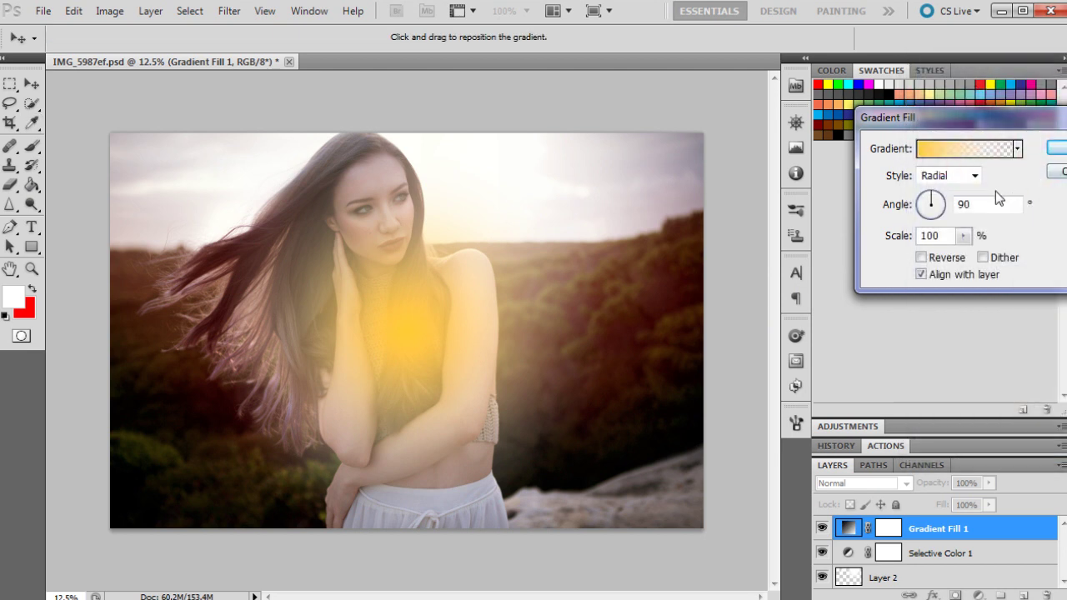
Scale the radial gradient to 113% and apply the gradient fill
left_click_drag(963, 236, 975, 261)
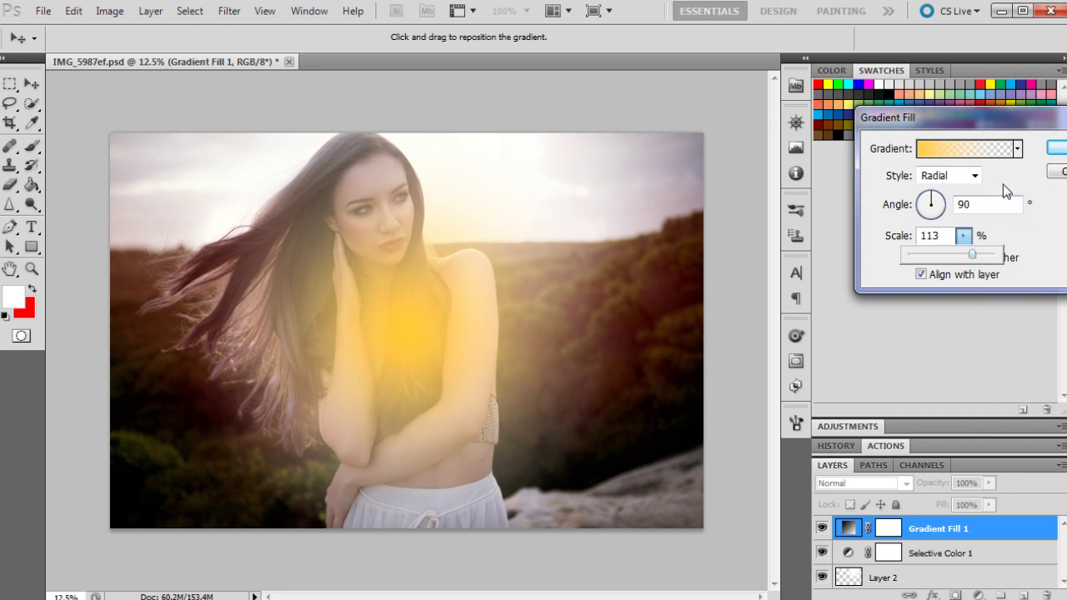
left_click(1038, 228)
left_click(1052, 149)
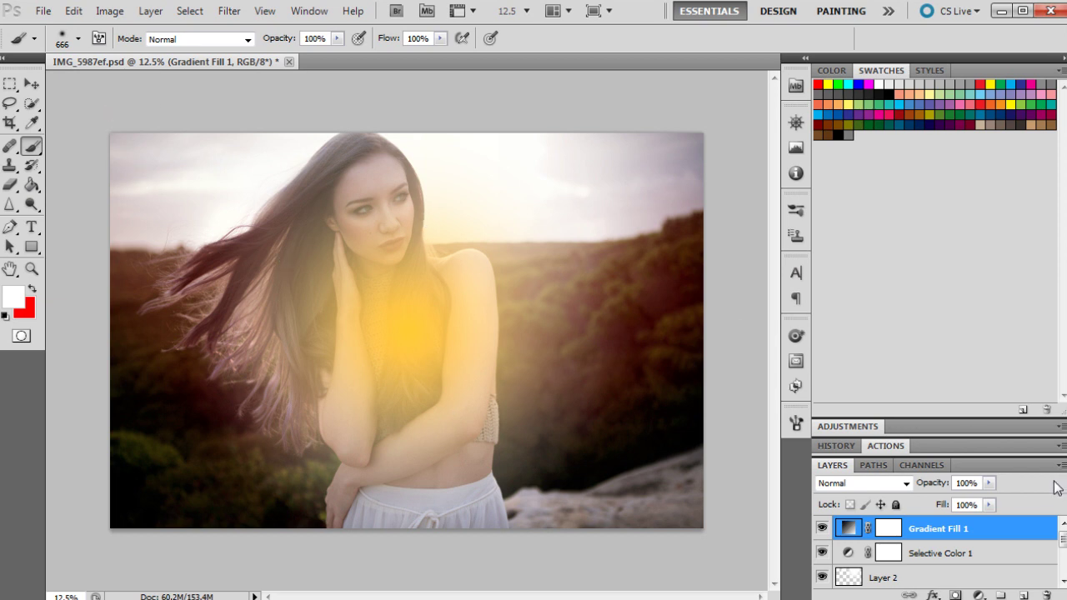
Set the yellow gradient layer's blend mode to Soft Light and rasterize the layer
left_click(875, 484)
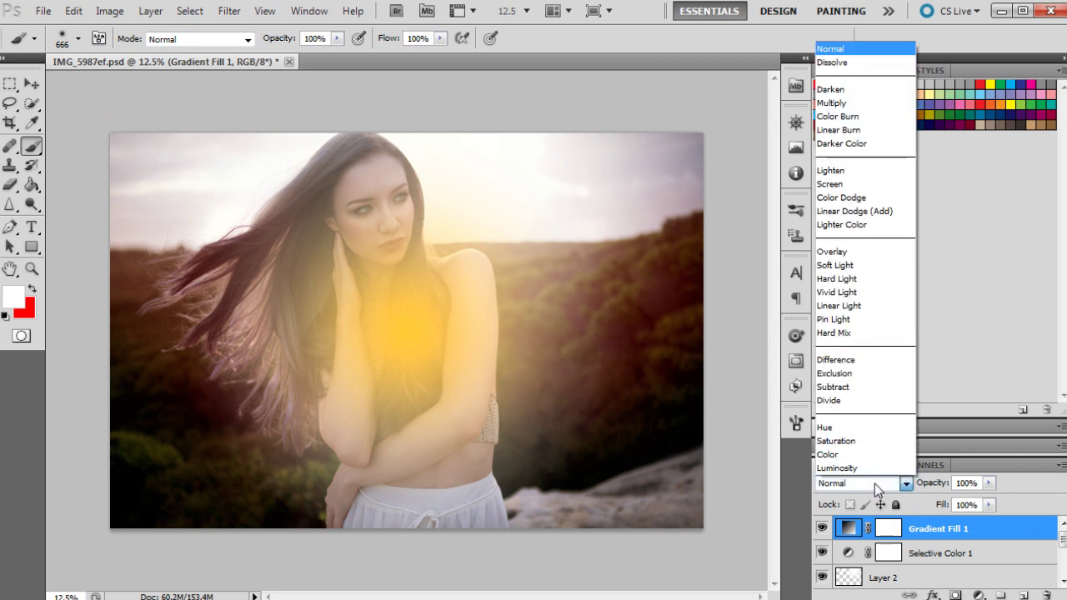
left_click(837, 264)
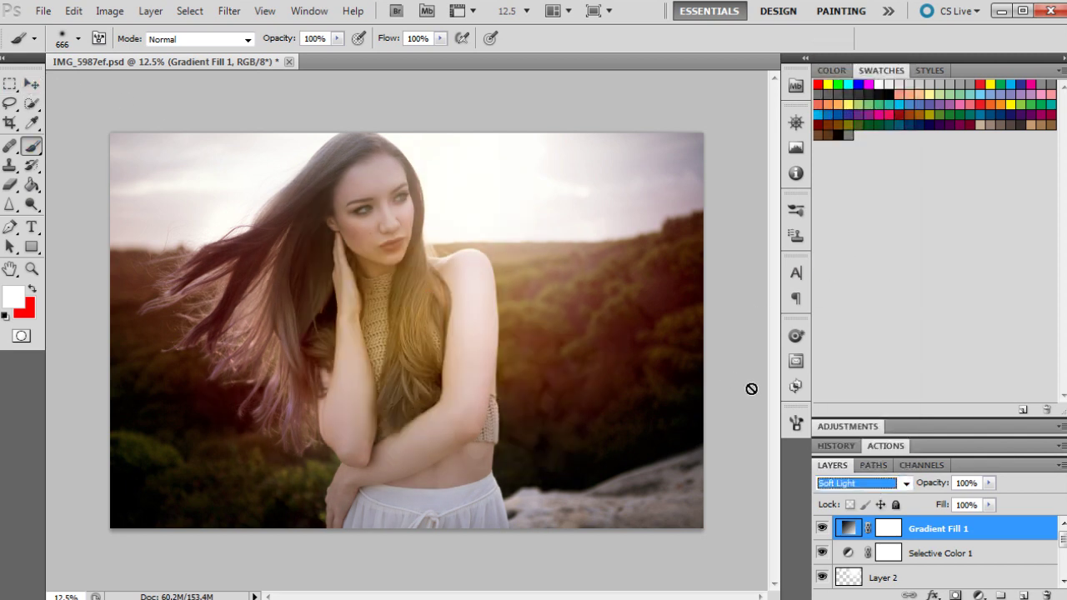
left_click(992, 483)
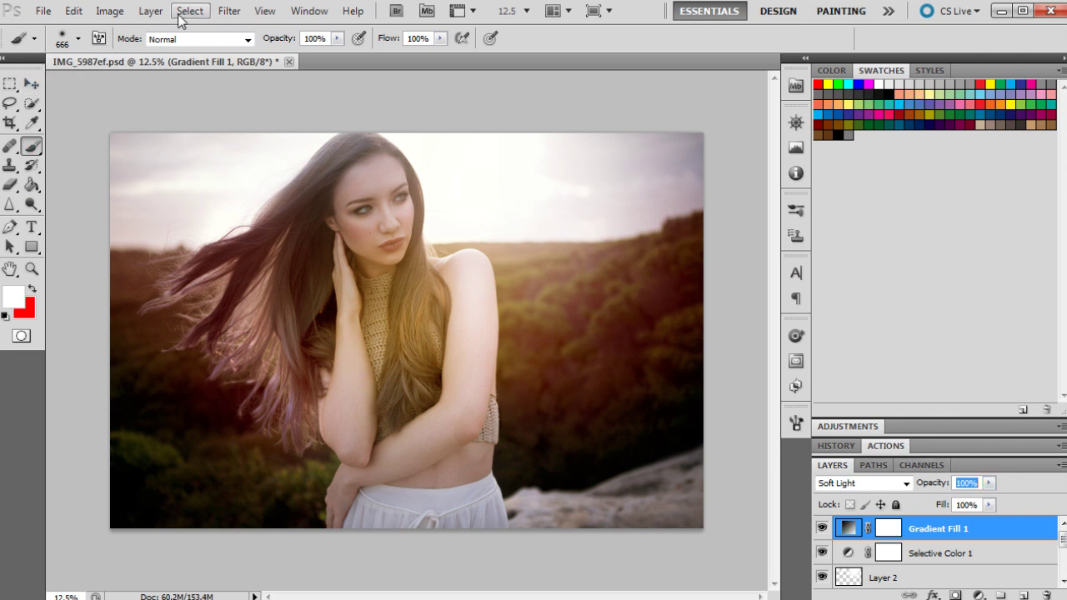
left_click(150, 11)
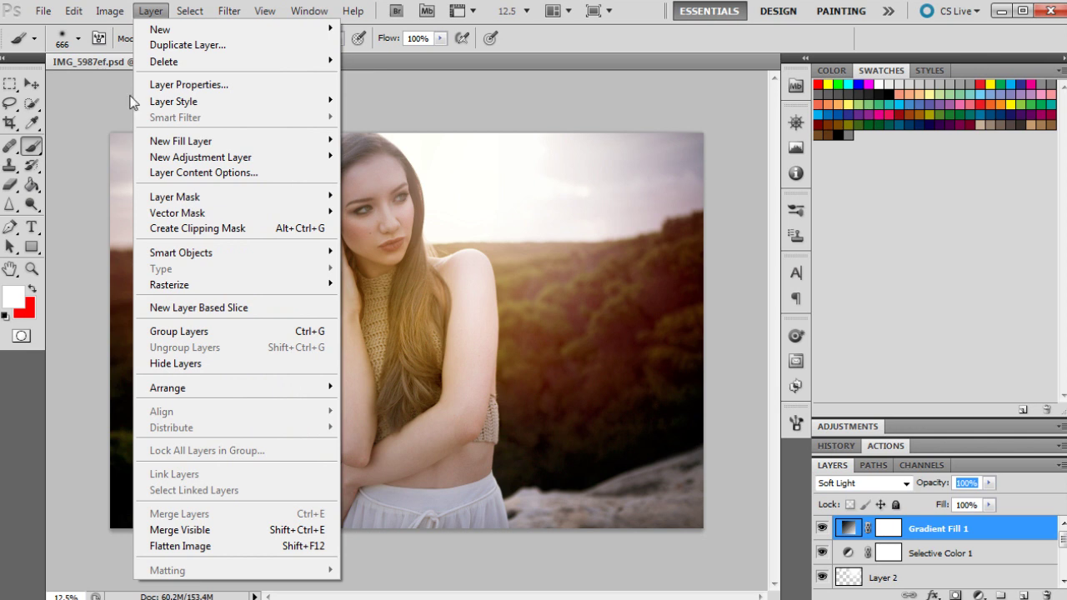
mouse_move(187, 292)
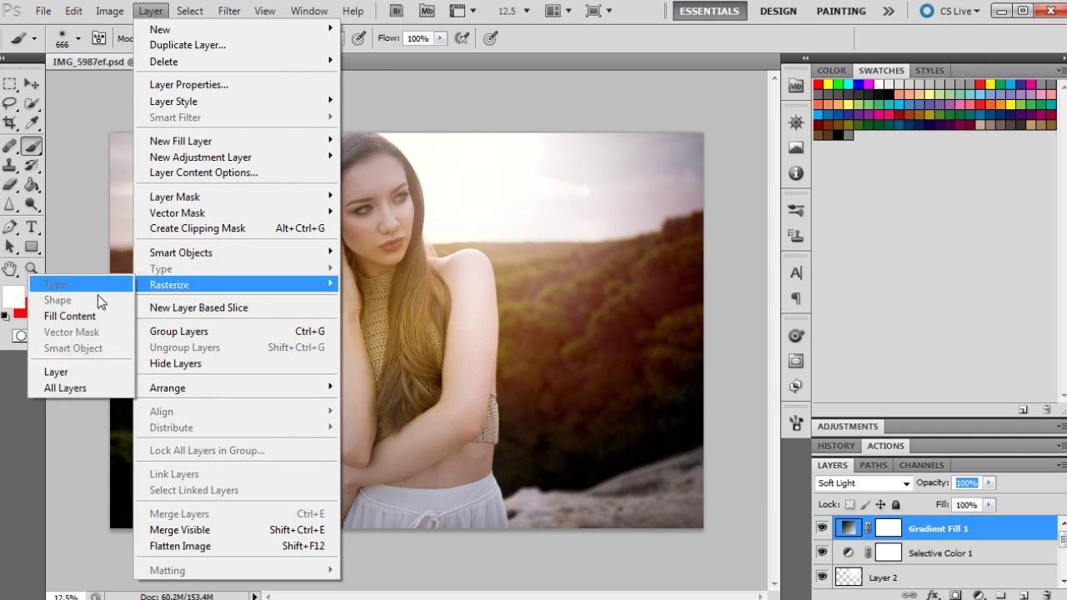
left_click(58, 372)
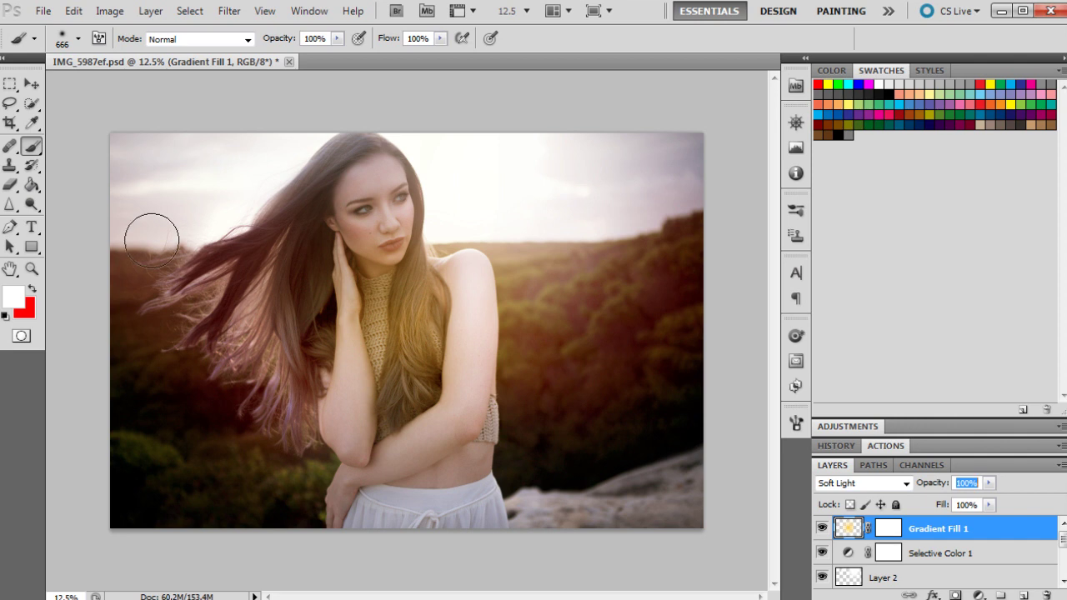
Move the yellow glow from the woman's chest to the bright sky above the horizon beside her shoulder
left_click(32, 84)
left_click_drag(480, 380, 547, 258)
left_click_drag(538, 219, 558, 221)
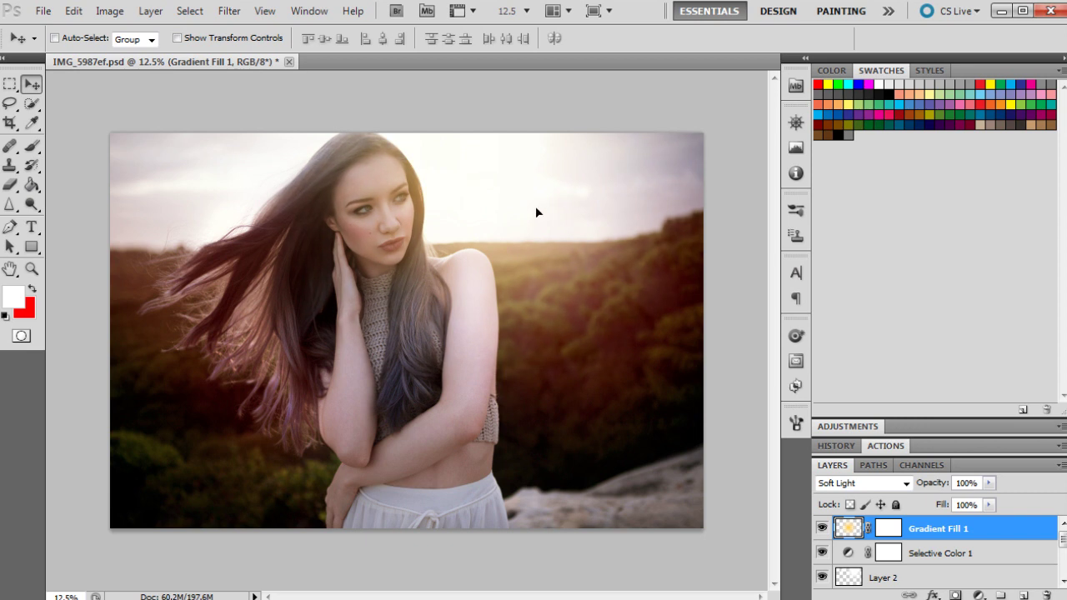
Erase the yellow glow over the woman's forearm and the dark hillside beside it with the Eraser tool
left_click(10, 184)
mouse_move(473, 417)
left_mouse_down()
mouse_move(609, 412)
mouse_move(543, 414)
mouse_move(563, 394)
mouse_move(542, 411)
mouse_move(452, 382)
mouse_move(908, 456)
mouse_move(873, 444)
mouse_move(737, 447)
mouse_move(450, 424)
mouse_move(620, 417)
left_mouse_up()
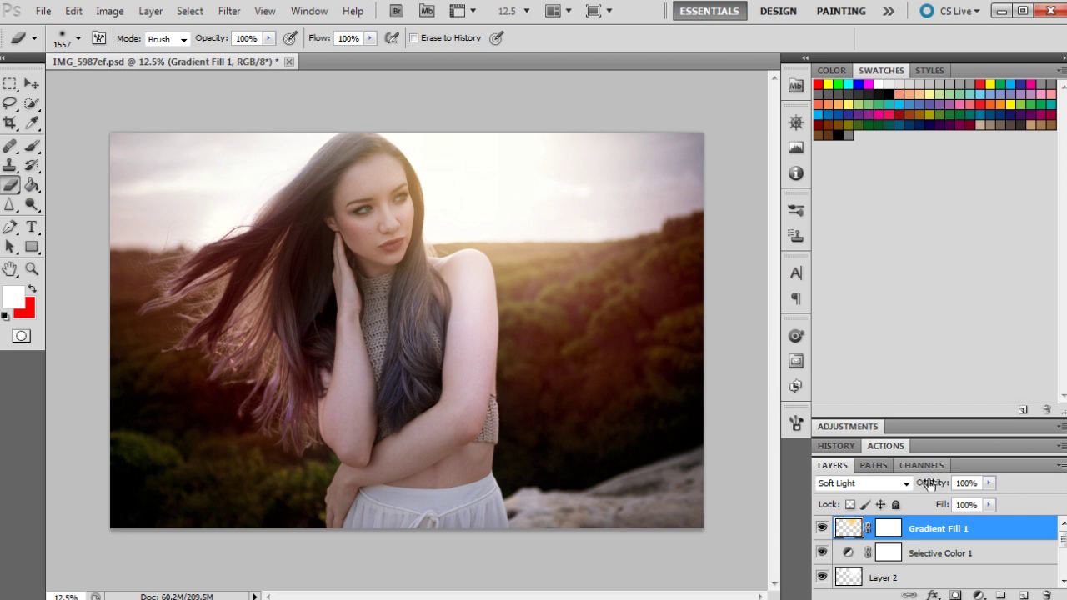
Add a solid color fill layer in dark golden brown 5a480c above the gradient layer
left_click(979, 595)
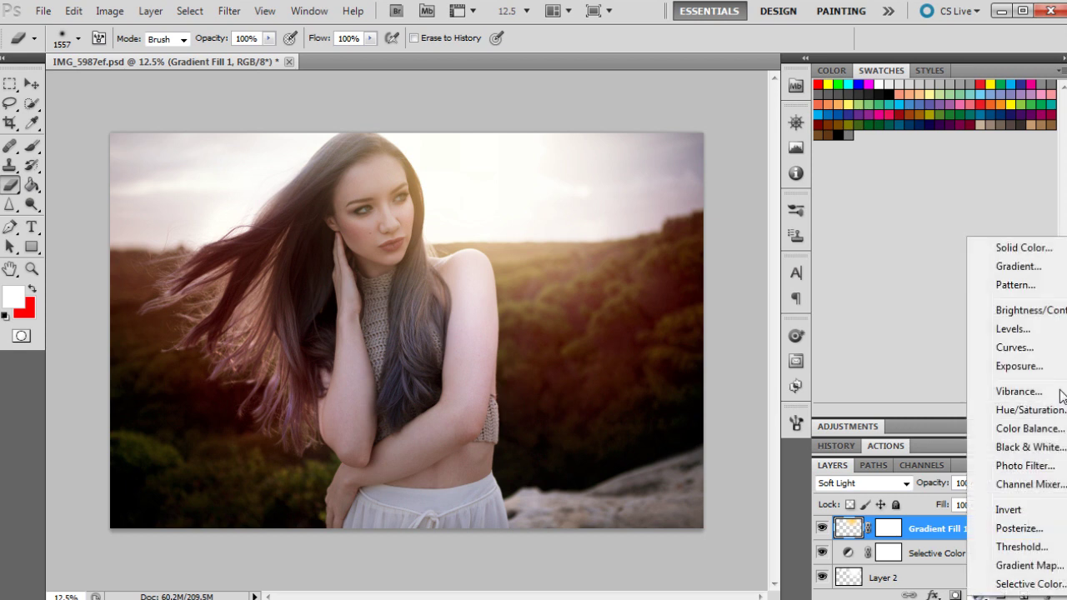
left_click(1013, 247)
left_click(999, 437)
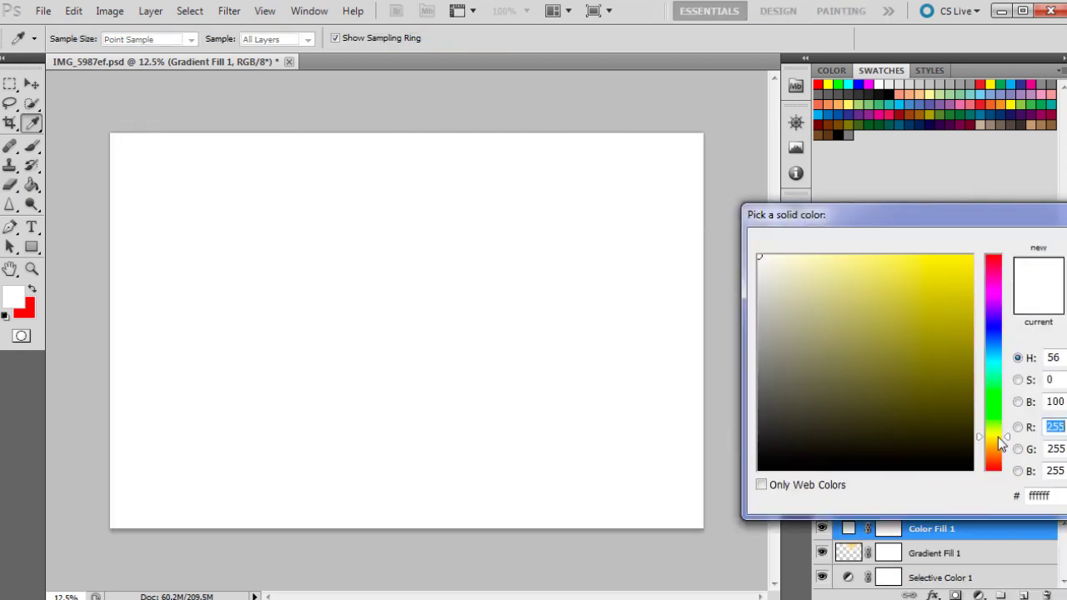
left_click_drag(951, 324, 973, 410)
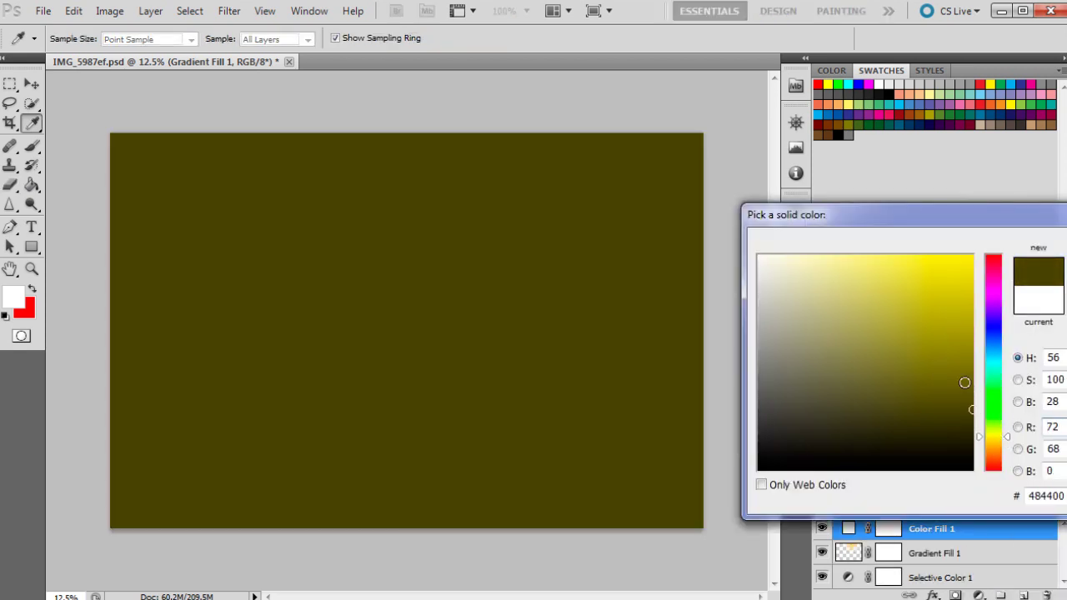
left_click_drag(992, 453, 1000, 443)
left_click(948, 333)
left_click_drag(941, 391, 947, 390)
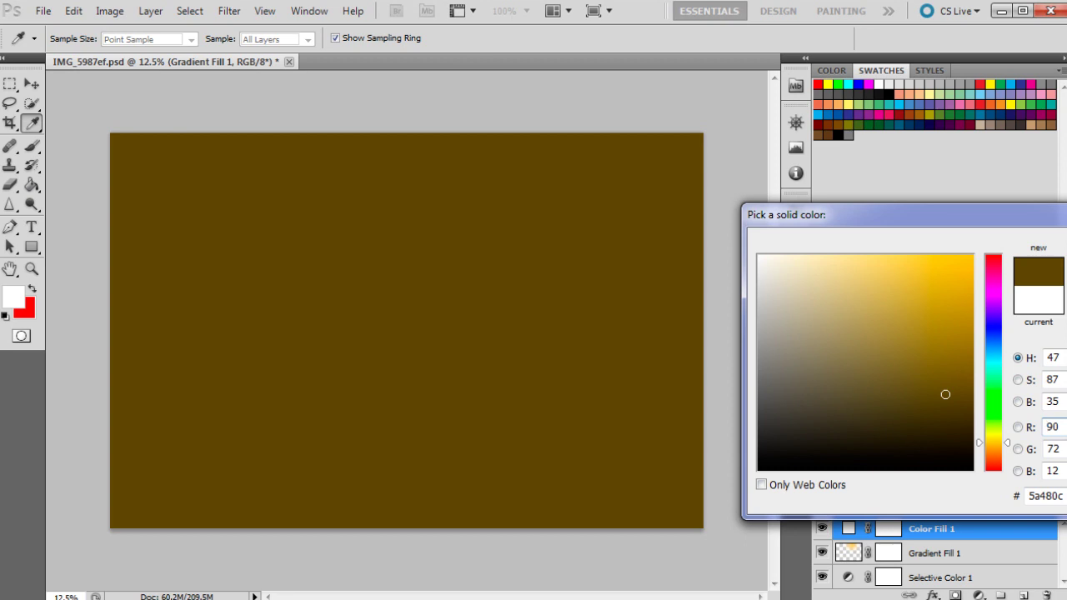
key("Return")
Set the brown fill layer's blend mode to Color Dodge at 11% opacity, and compare the image with and without it
left_click(844, 485)
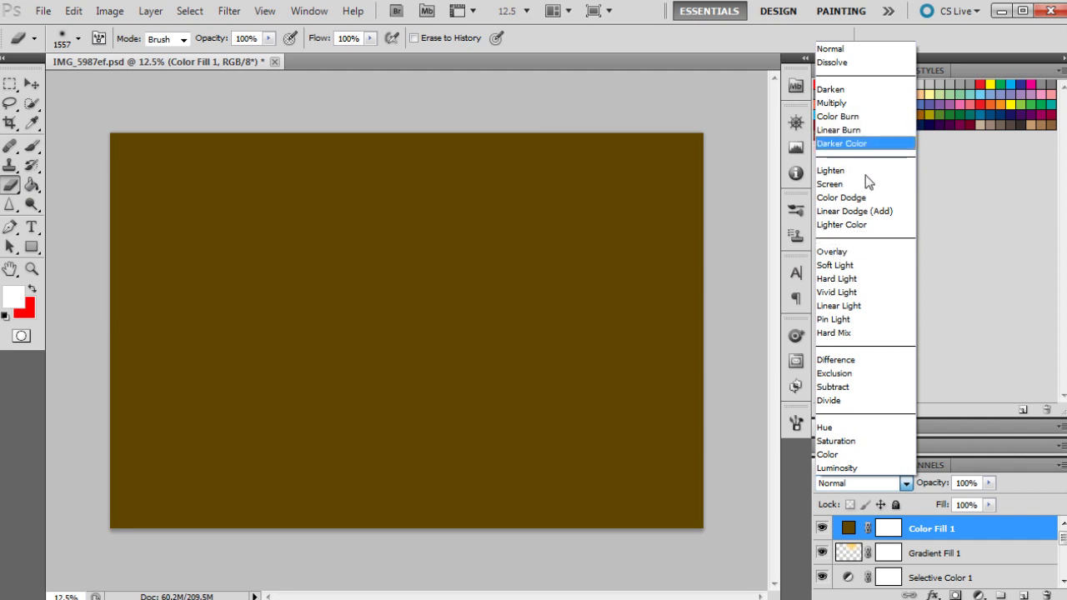
left_click(859, 198)
left_click(989, 484)
left_click_drag(972, 501, 920, 507)
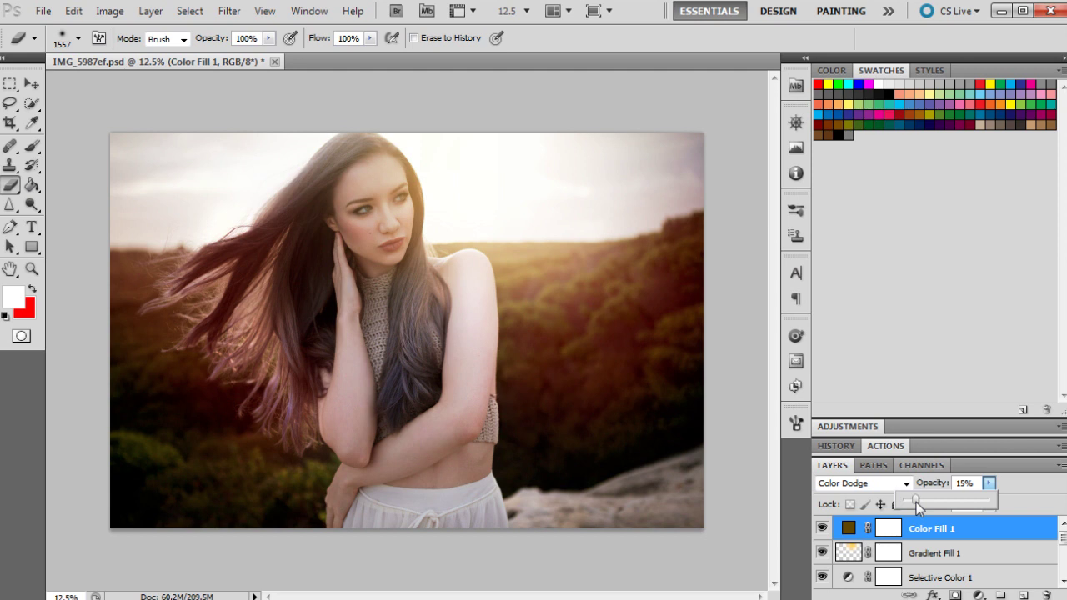
left_click_drag(916, 503, 914, 504)
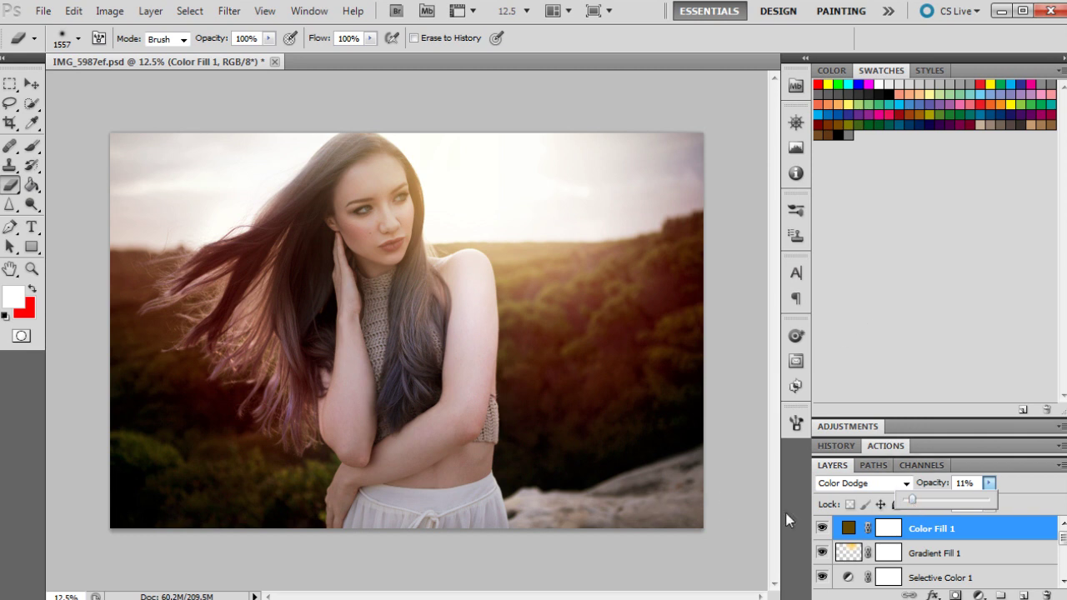
left_click(814, 532)
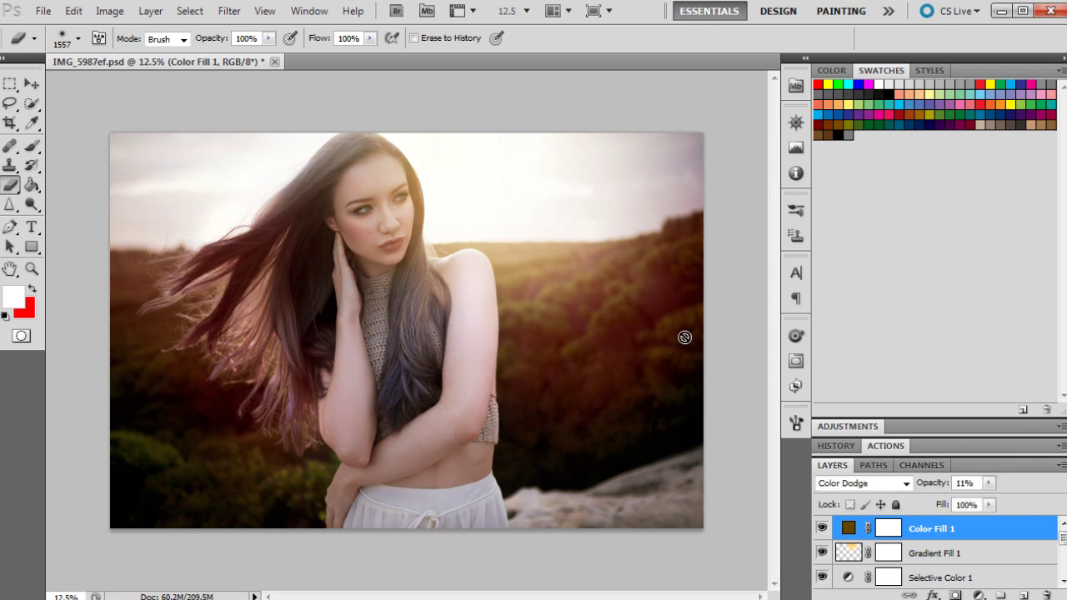
left_click(822, 528)
left_click(822, 528)
Set the red painted layer's opacity to 27%
scroll(934, 550, "down", 2)
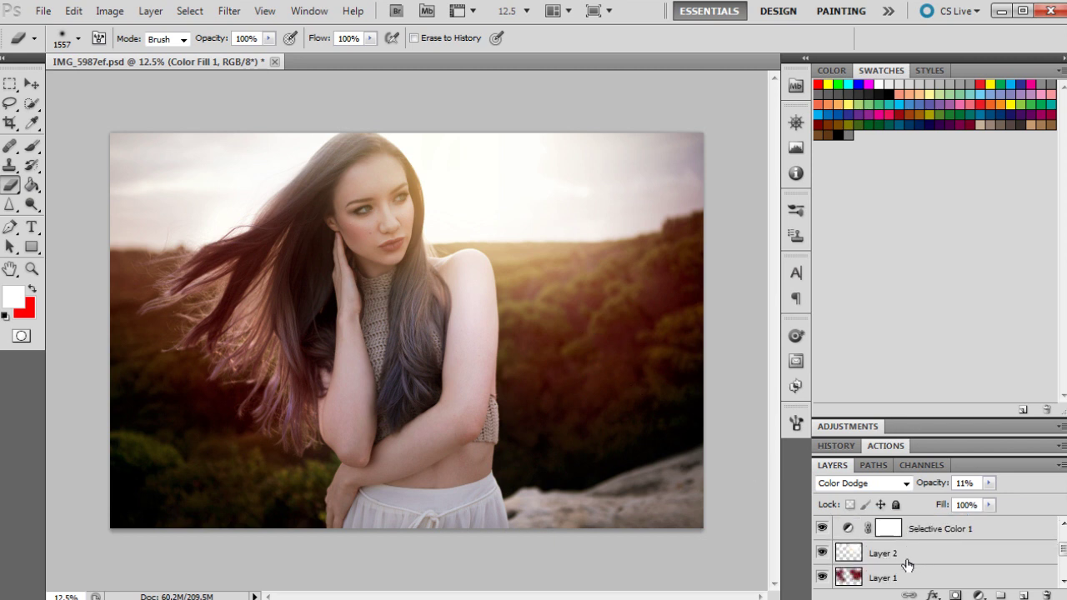
left_click(898, 577)
left_click(989, 483)
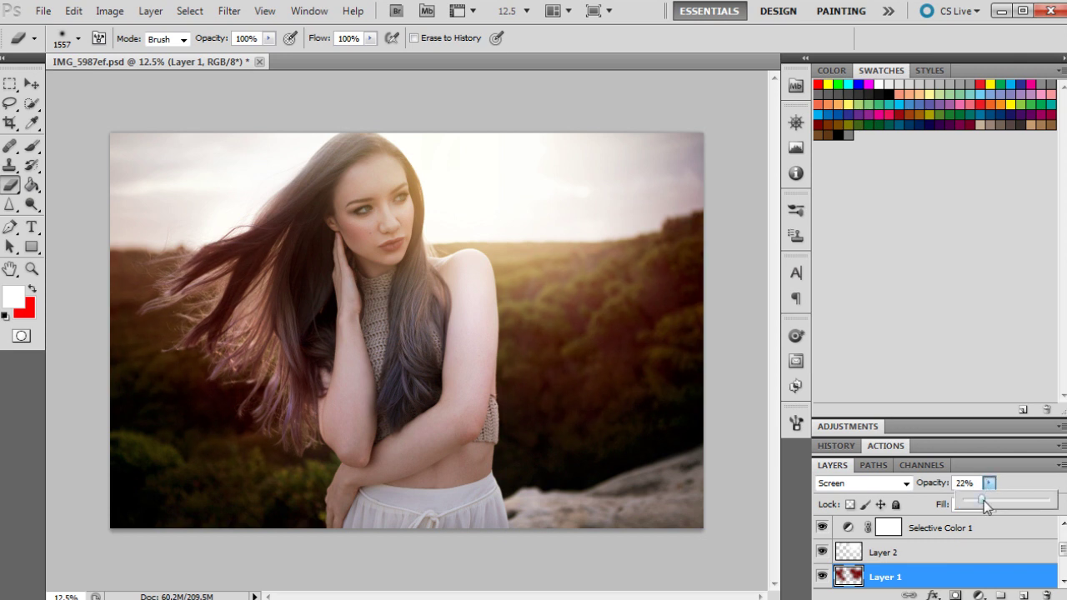
left_click_drag(989, 501, 986, 501)
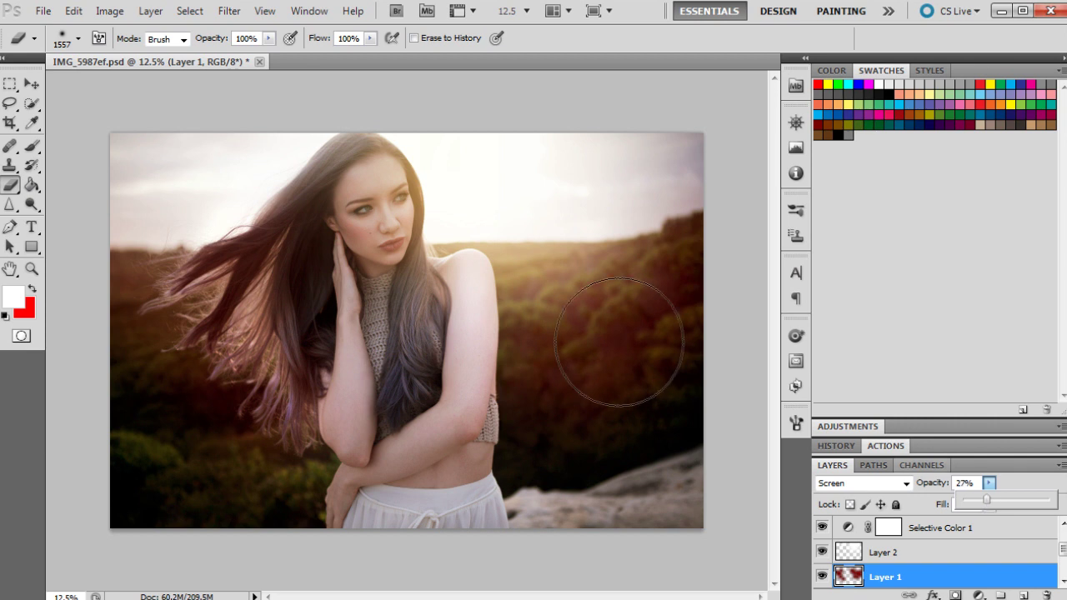
Select the gradient layer and set up a soft Brush with a size of 960 px
scroll(917, 544, "up", 2)
left_click(917, 539)
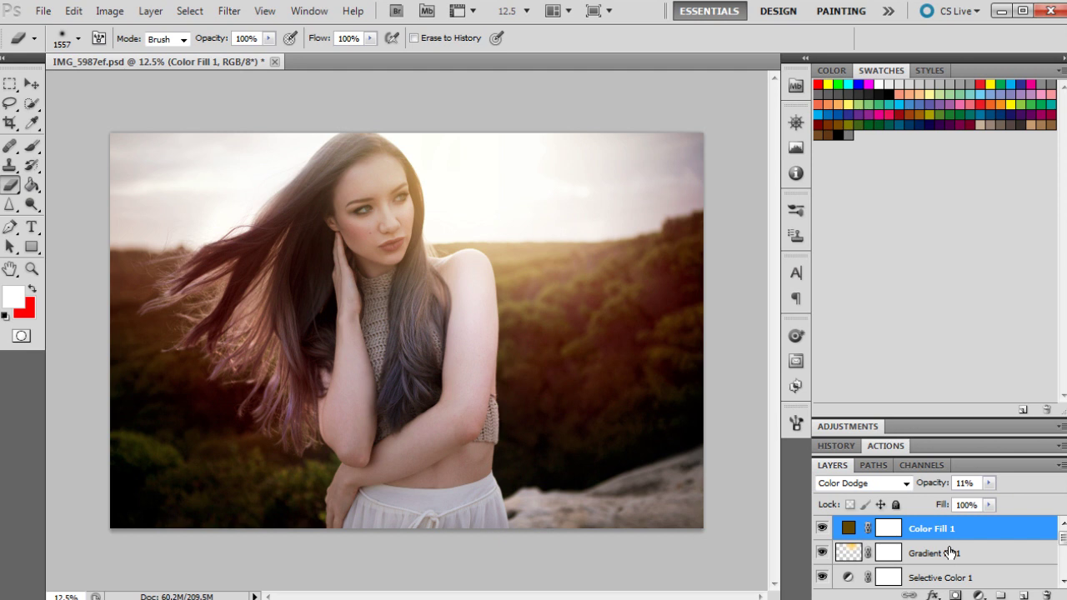
left_click(951, 552)
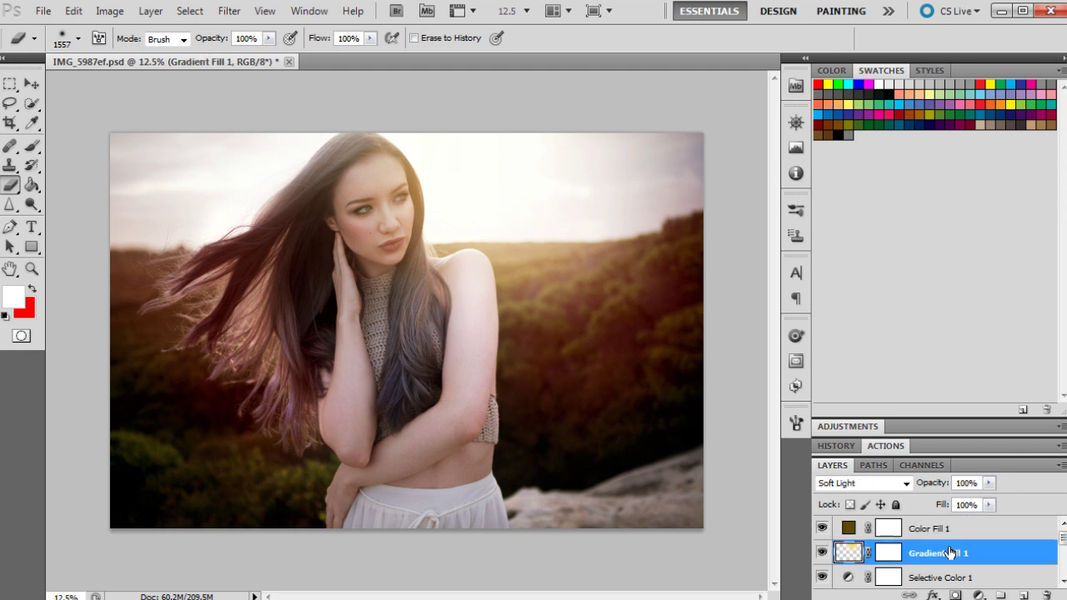
left_click(32, 146)
left_click(78, 38)
left_click_drag(171, 86, 175, 85)
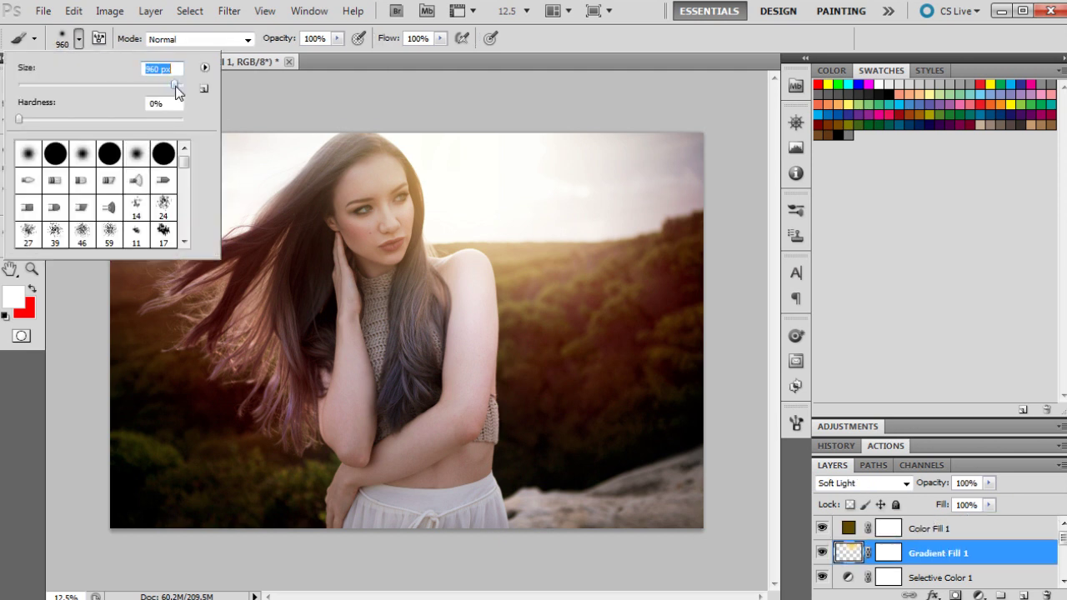
Set the foreground color to golden yellow with R 255, G 196 and B 36
left_click(832, 70)
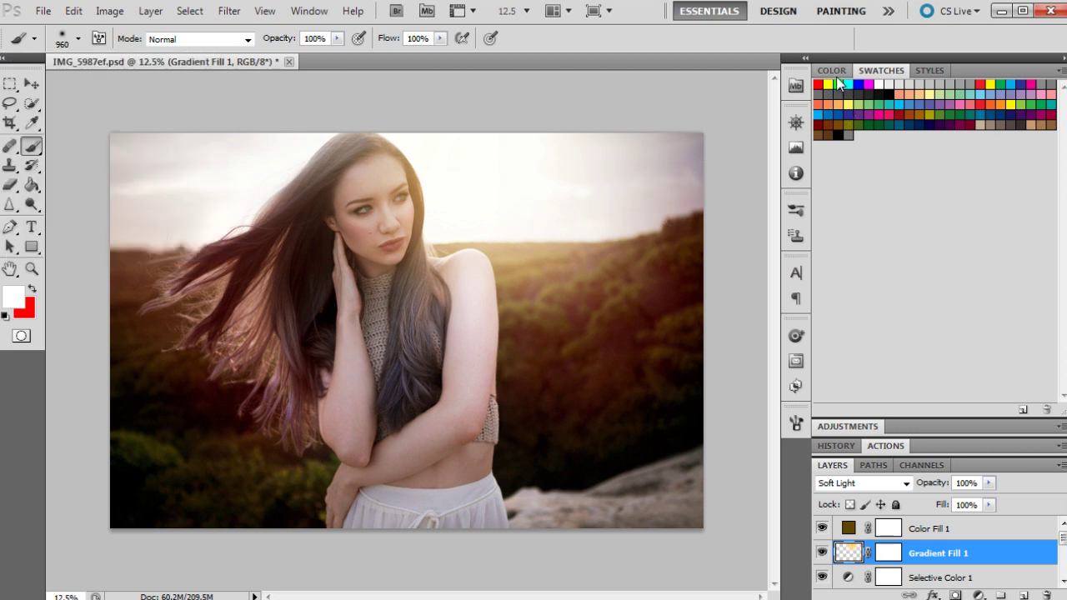
left_click_drag(917, 133, 872, 136)
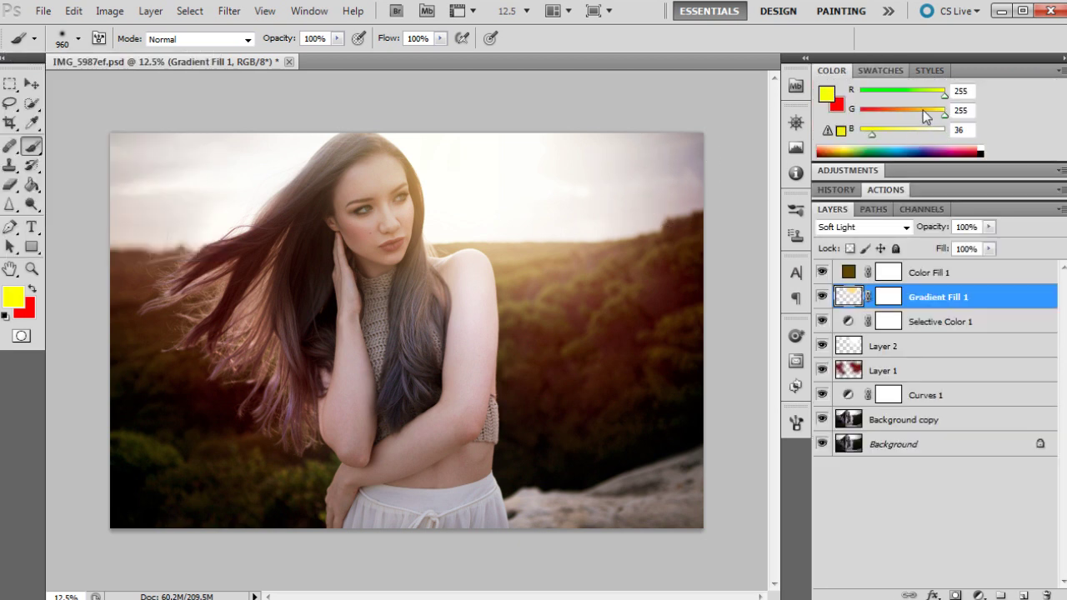
left_click_drag(924, 112, 928, 118)
Try a full-opacity golden yellow dab with a 1242 px brush over the sky beside the woman's face
left_click(78, 38)
left_click_drag(172, 85, 176, 84)
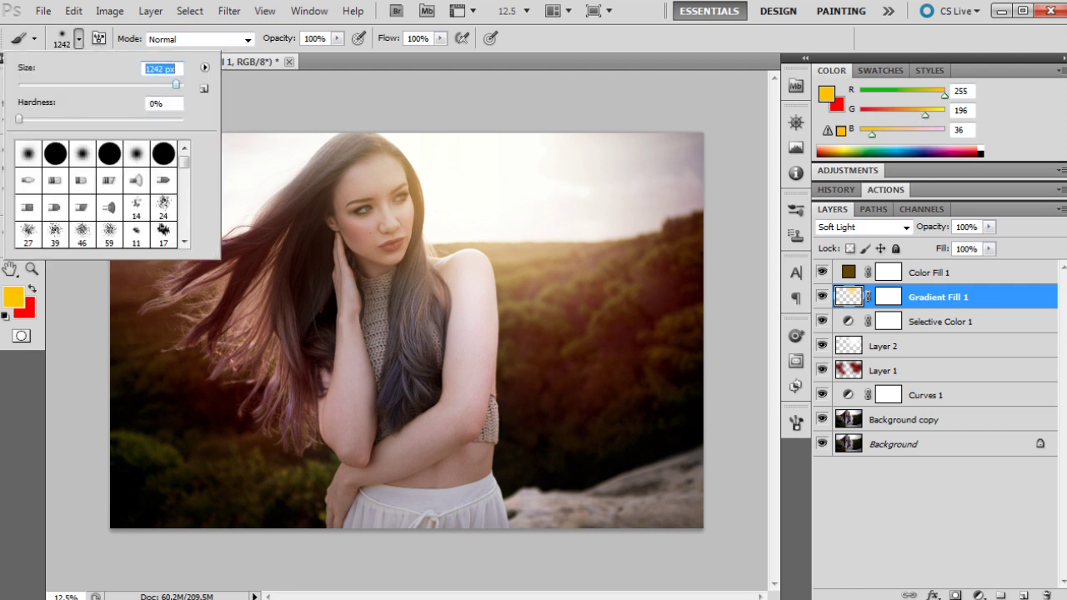
left_click(520, 217)
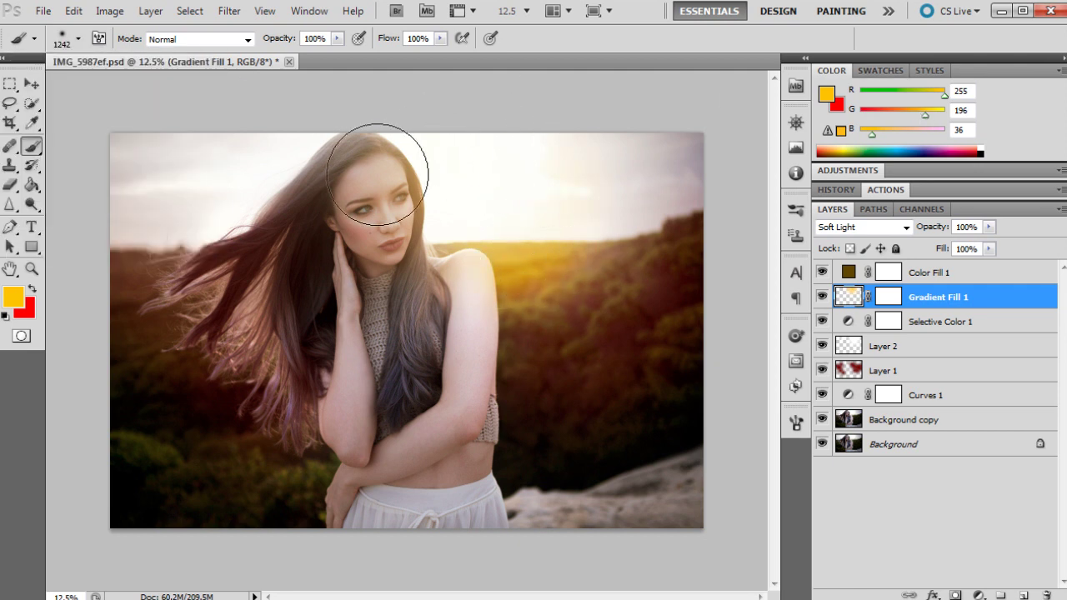
left_click(73, 10)
left_click(315, 48)
Paint golden yellow over the woman's hair, the sky and the hillside with a 1714 px brush at 25% opacity
left_click(336, 39)
left_click(273, 56)
left_click(78, 38)
left_click_drag(167, 84, 187, 88)
left_click(215, 334)
mouse_move(285, 402)
left_mouse_down()
mouse_move(517, 417)
mouse_move(542, 251)
mouse_move(596, 333)
mouse_move(550, 271)
left_mouse_up()
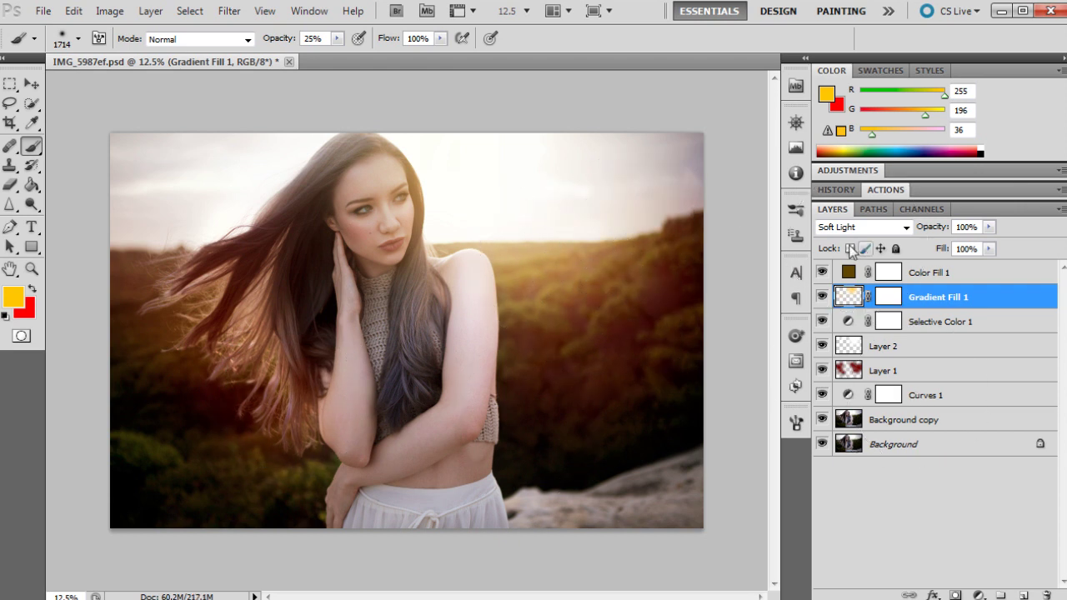
mouse_move(553, 186)
left_mouse_down()
mouse_move(347, 150)
mouse_move(251, 190)
left_mouse_up()
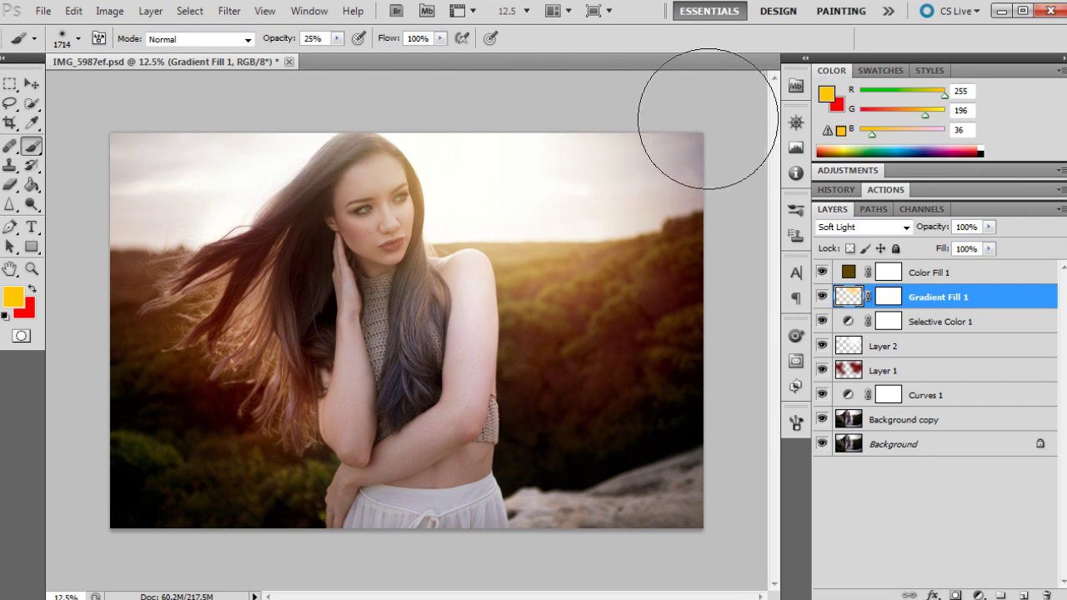
mouse_move(708, 108)
left_mouse_down()
mouse_move(570, 138)
mouse_move(293, 83)
mouse_move(292, 106)
mouse_move(441, 128)
left_mouse_up()
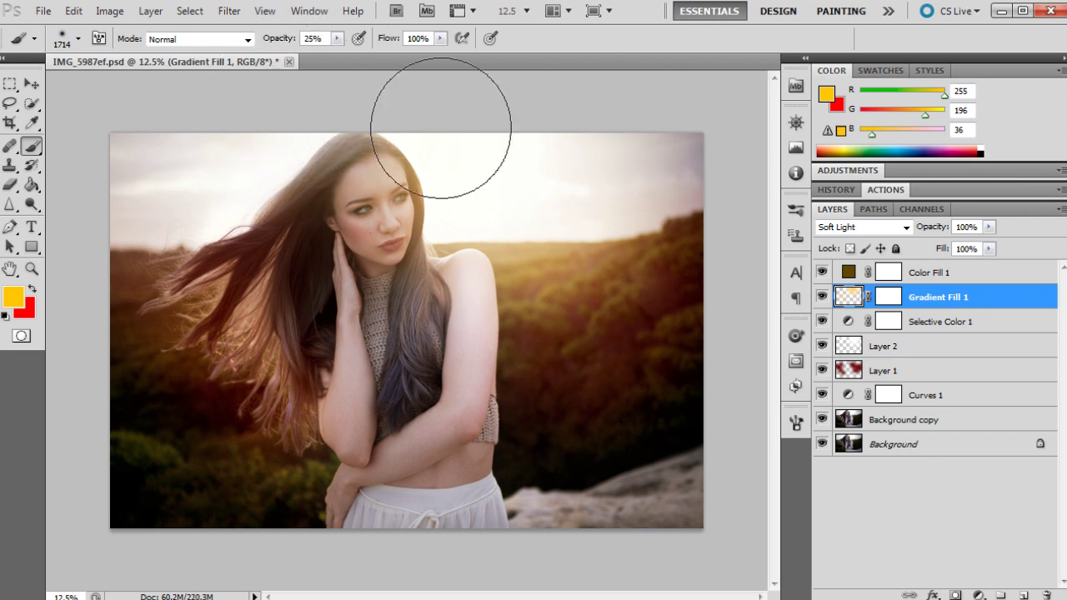
left_click_drag(624, 411, 588, 238)
Lower the opacity of the golden gradient layer and select the brown color fill layer
left_click(988, 227)
left_click_drag(991, 245, 964, 248)
key("alt+bracketright")
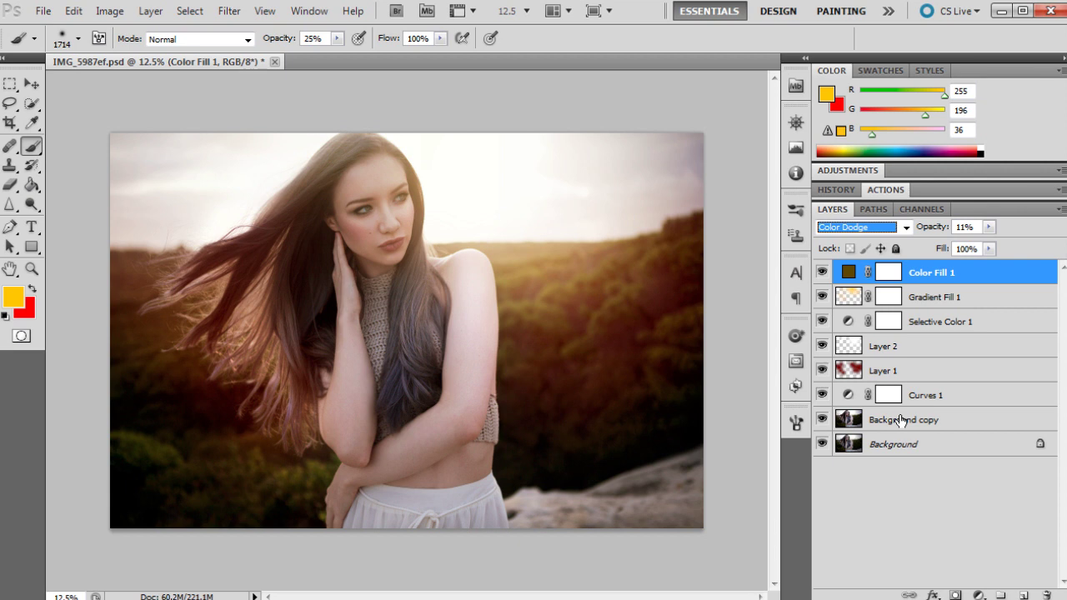
Apply a 50-300mm Zoom Lens Flare to the Background copy layer, centered on the horizon just beside the woman's shoulder
left_click(906, 423)
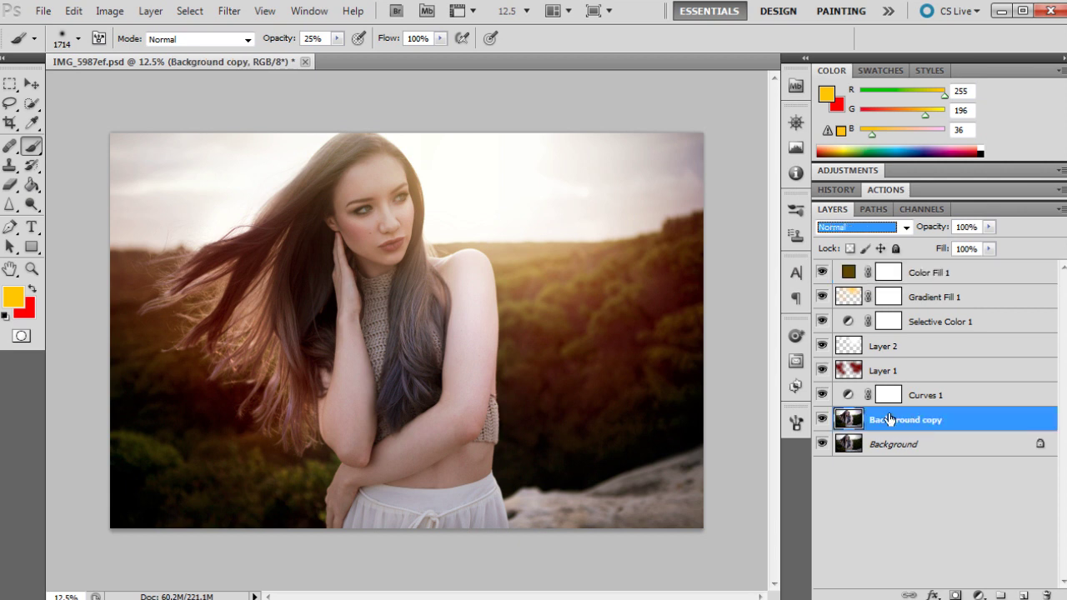
left_click(232, 13)
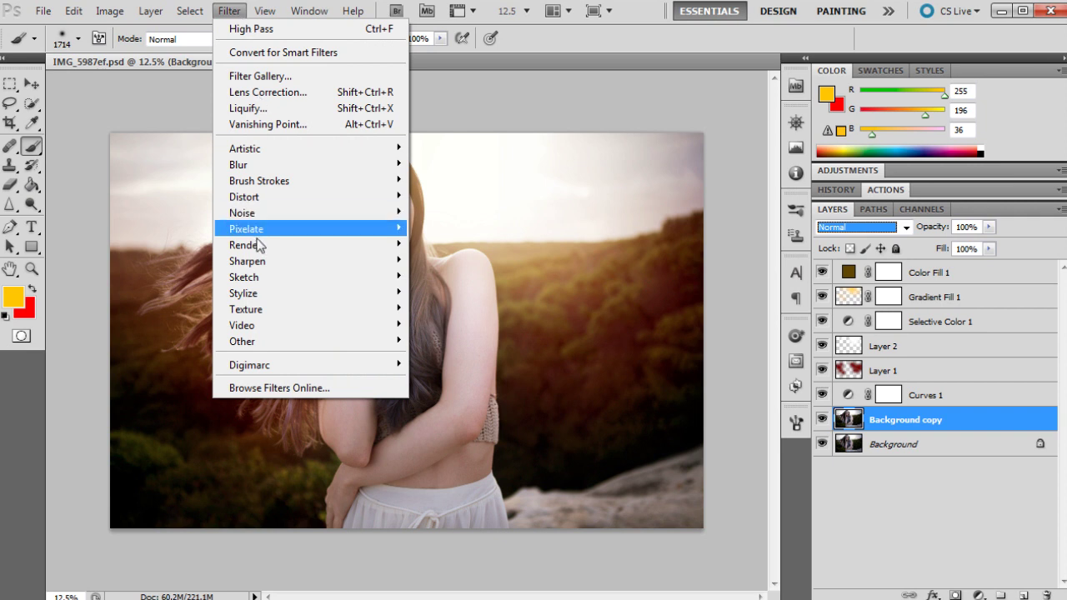
mouse_move(250, 246)
left_click(169, 290)
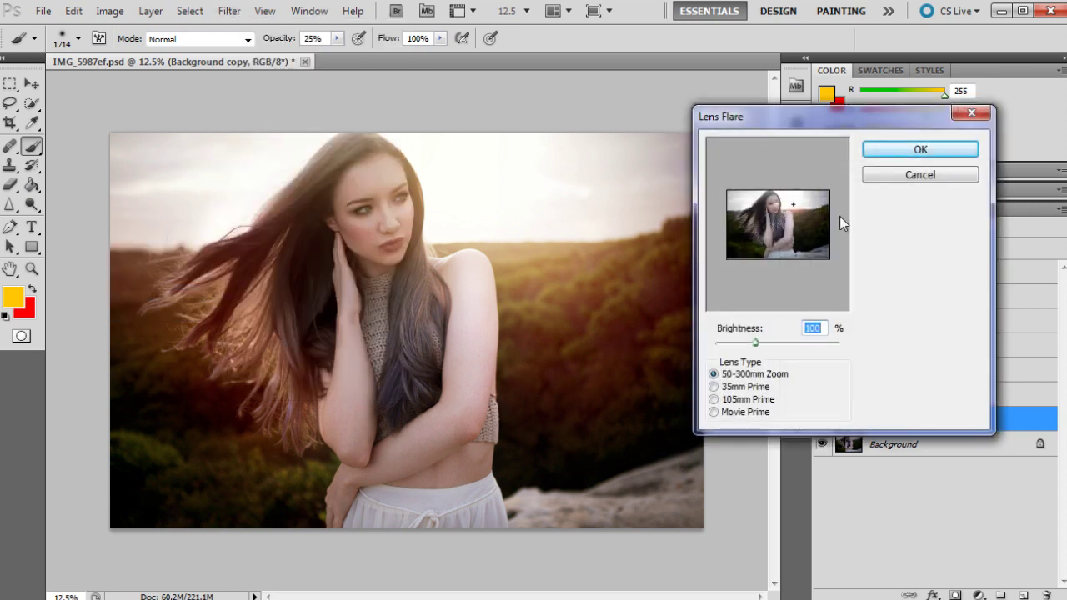
left_click(794, 209)
left_click_drag(799, 213, 797, 209)
left_click(900, 151)
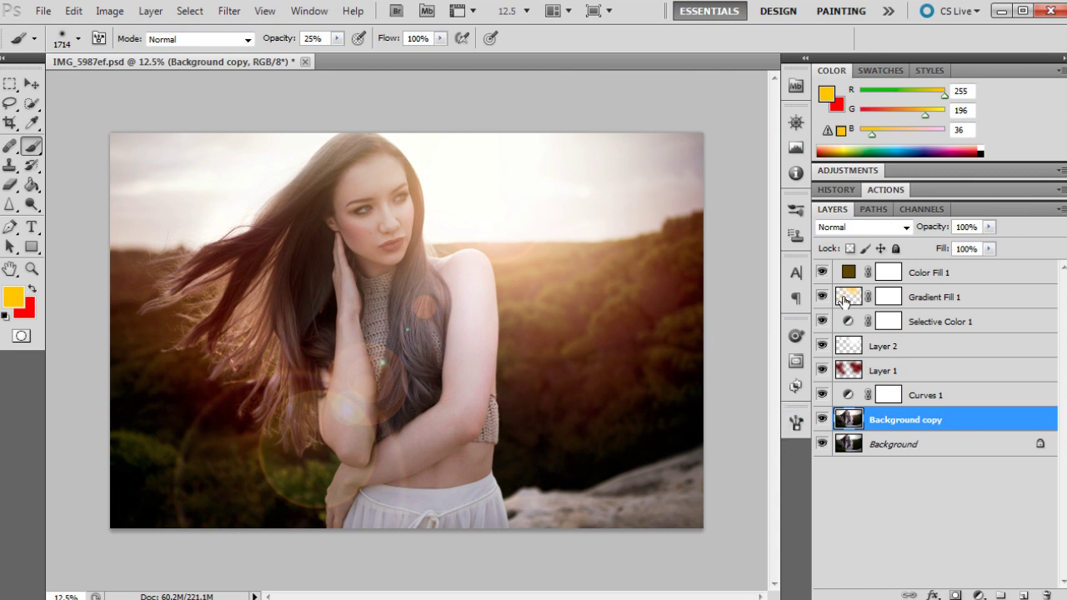
Take a history snapshot of the current edit and compare it with the original image state
left_click(822, 190)
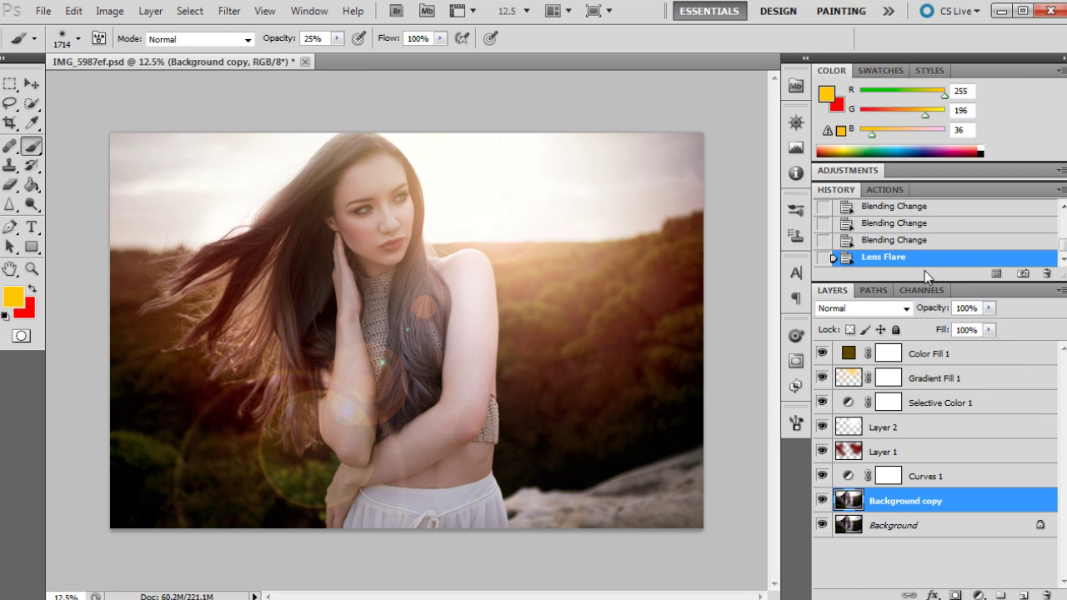
left_click(1046, 274)
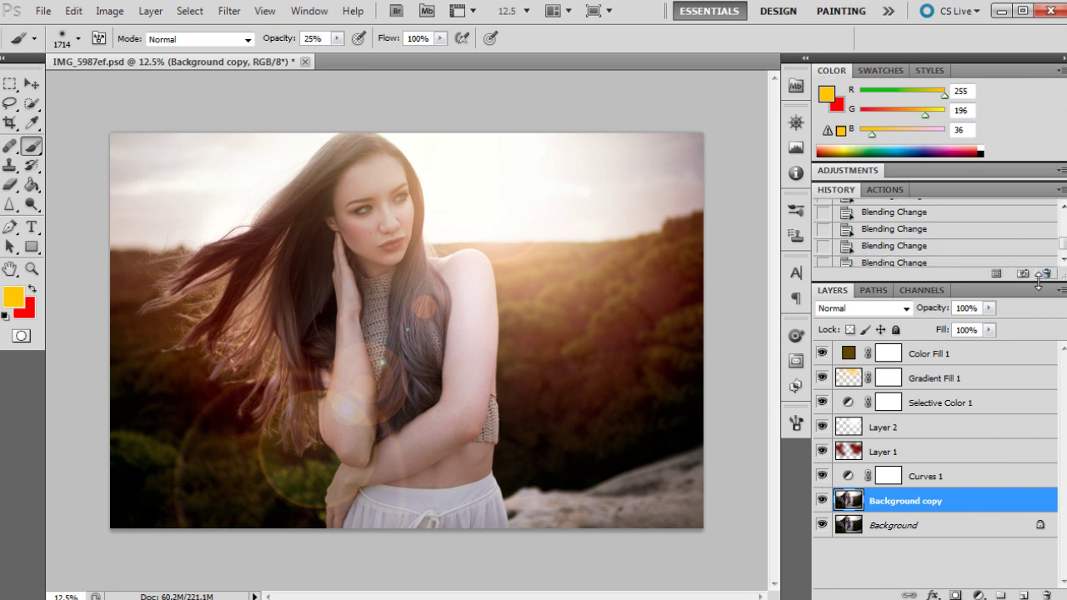
left_click_drag(1061, 268, 1061, 346)
scroll(957, 253, "up", 10)
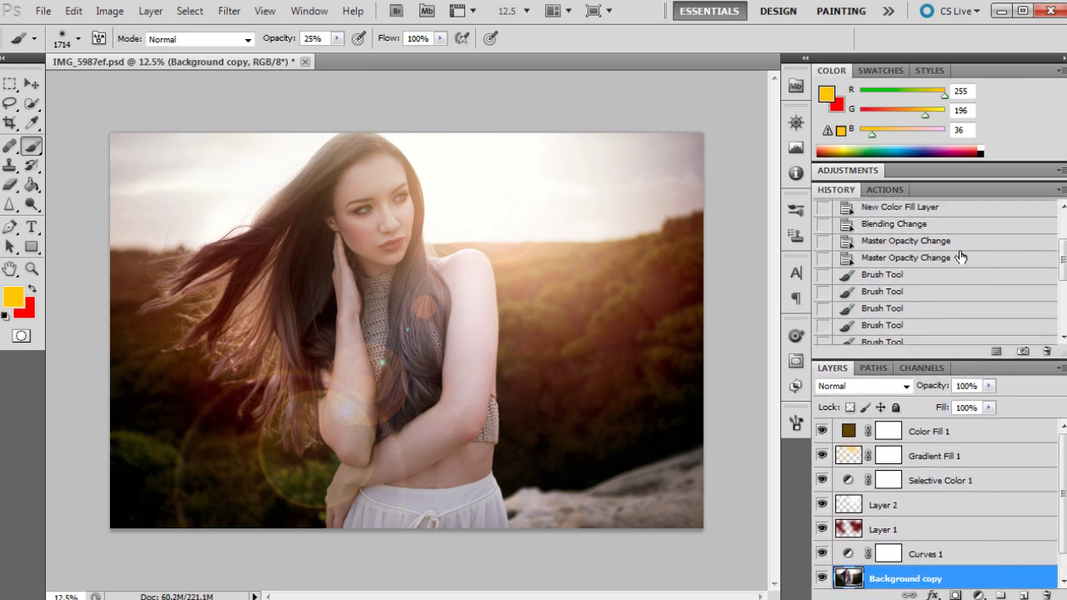
left_click(930, 212)
left_click(924, 234)
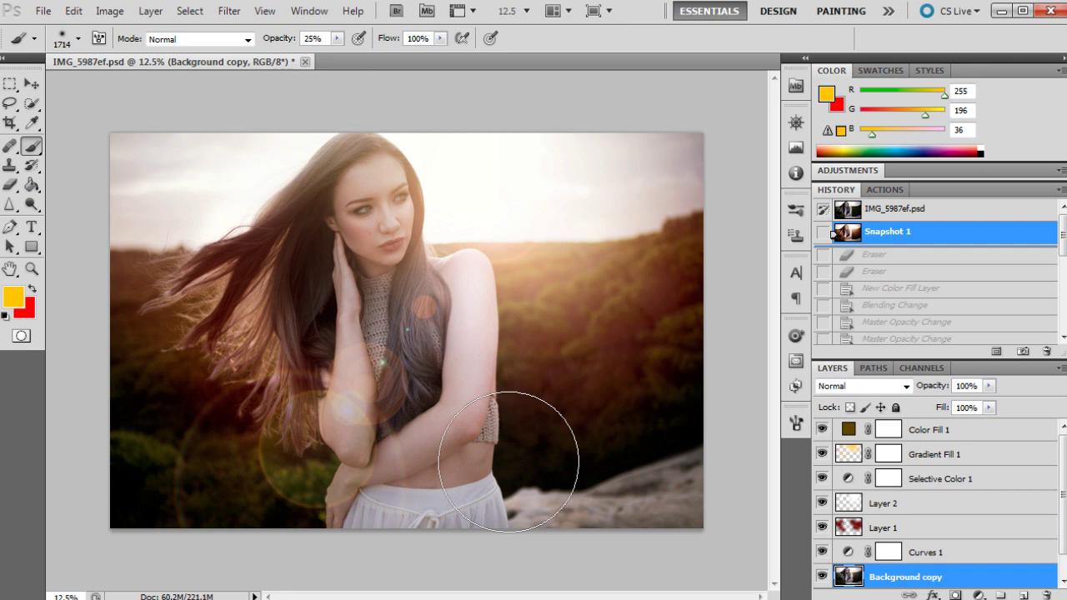
Soften the red tint on Layer 1 over the woman's hair and the rocks near her skirt with a 26% opacity Eraser
left_click(900, 528)
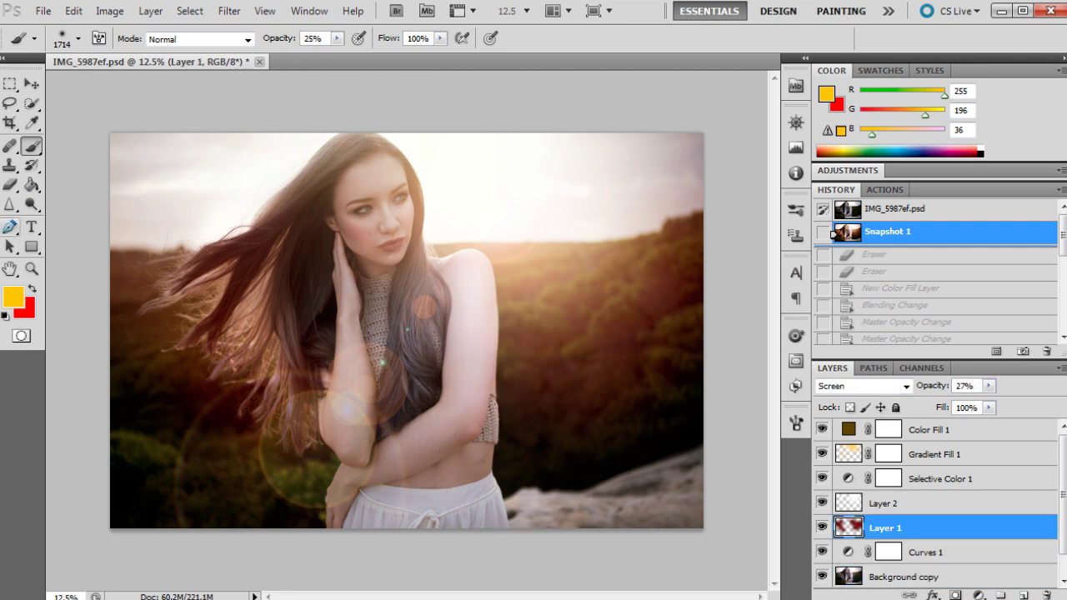
key("e")
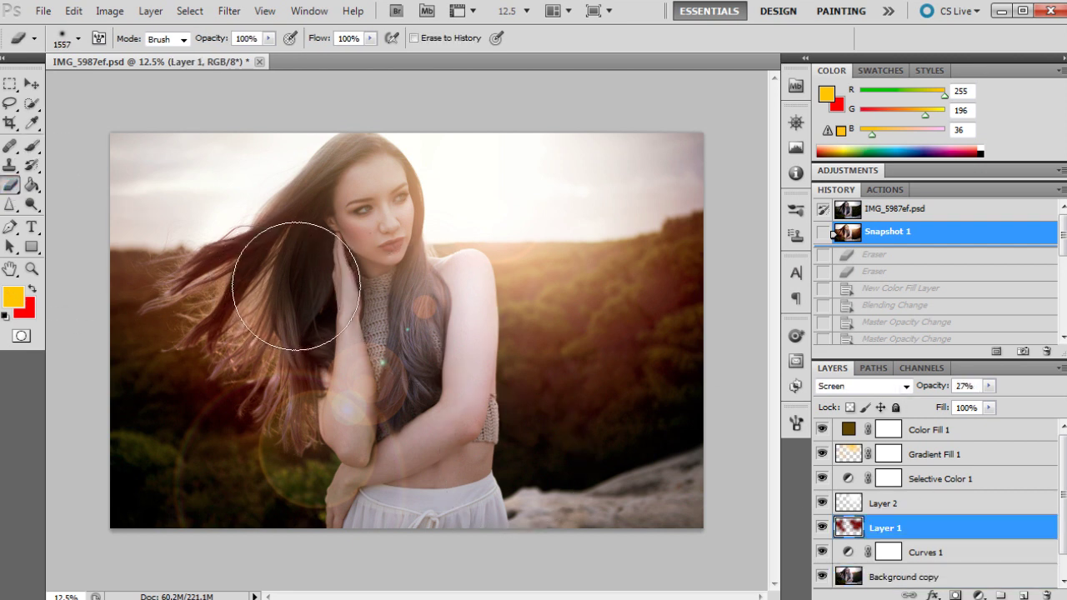
left_click(296, 286)
left_click(73, 11)
left_click(83, 26)
left_click(269, 39)
left_click_drag(234, 59, 205, 58)
left_click(297, 291)
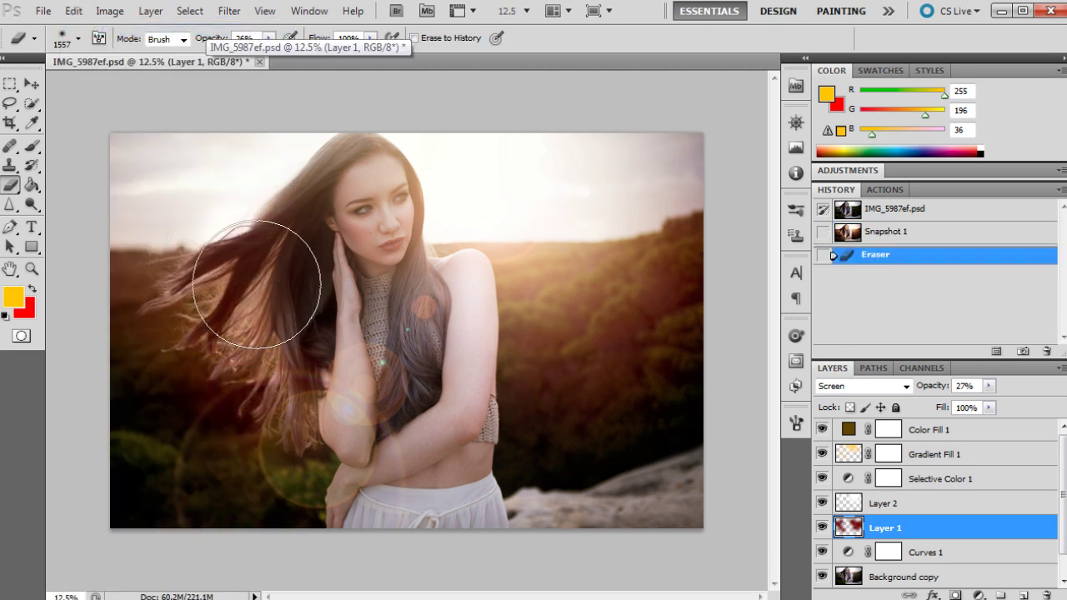
left_click(324, 191)
left_click(543, 489)
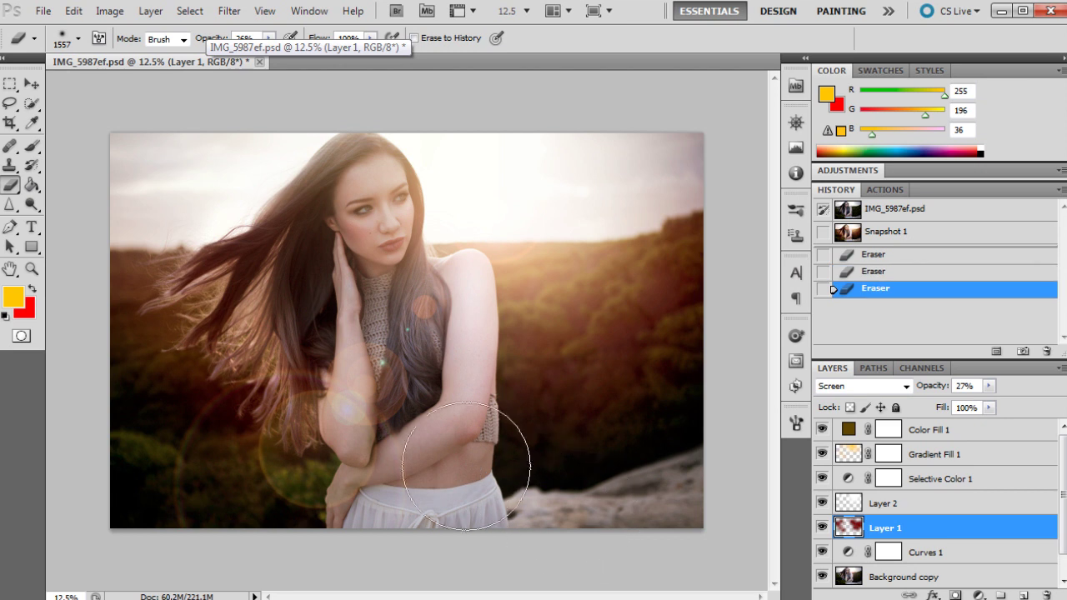
Fade more of Layer 1's red tint over the dark lower hillside and the rocks beside the woman with the 26% Eraser
left_click(517, 471)
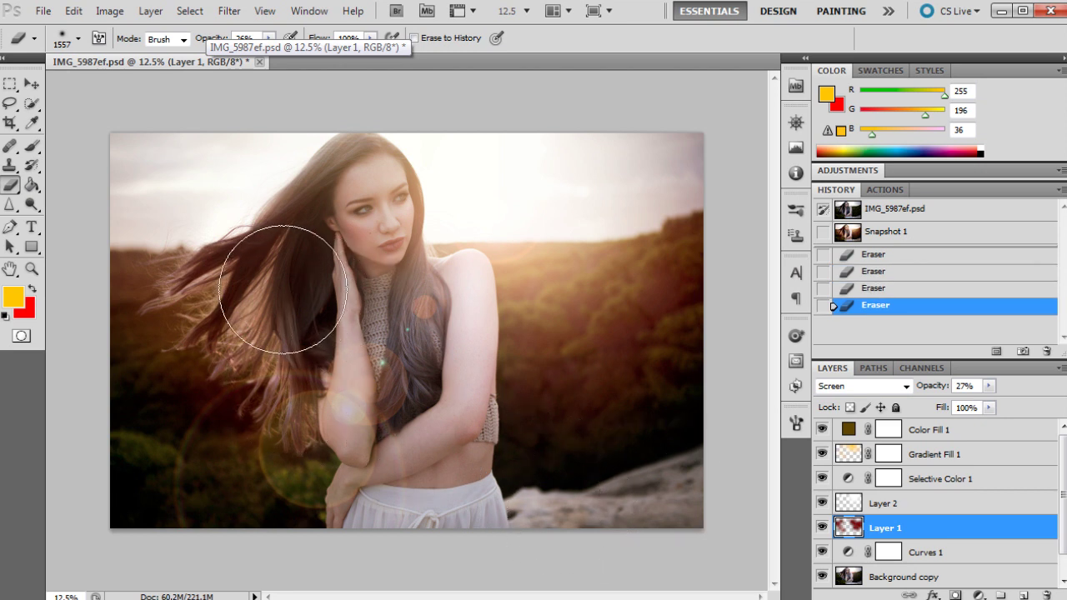
left_click(662, 410)
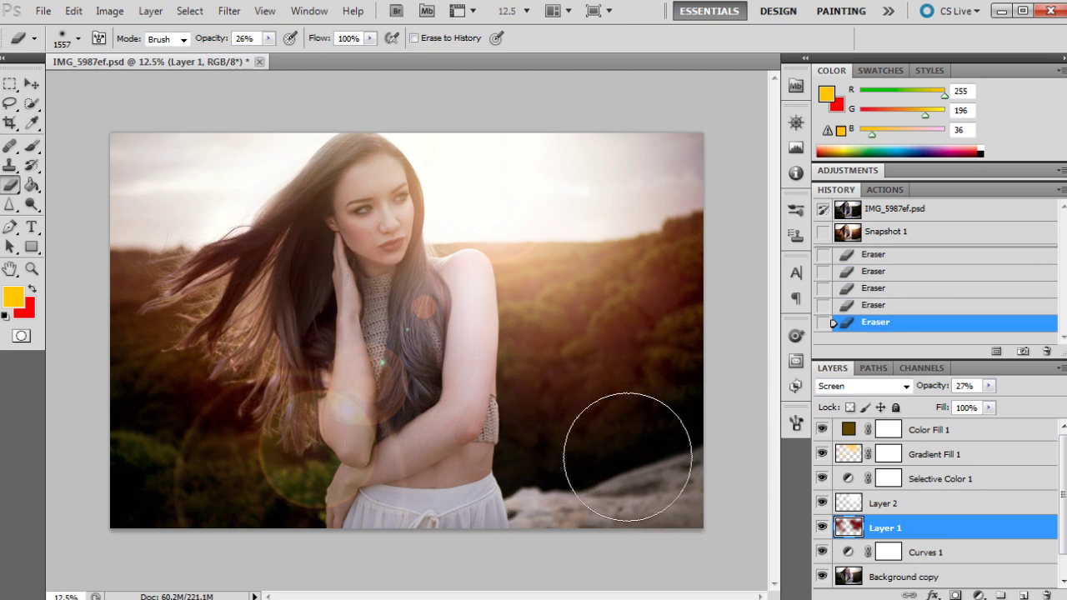
left_click(663, 426)
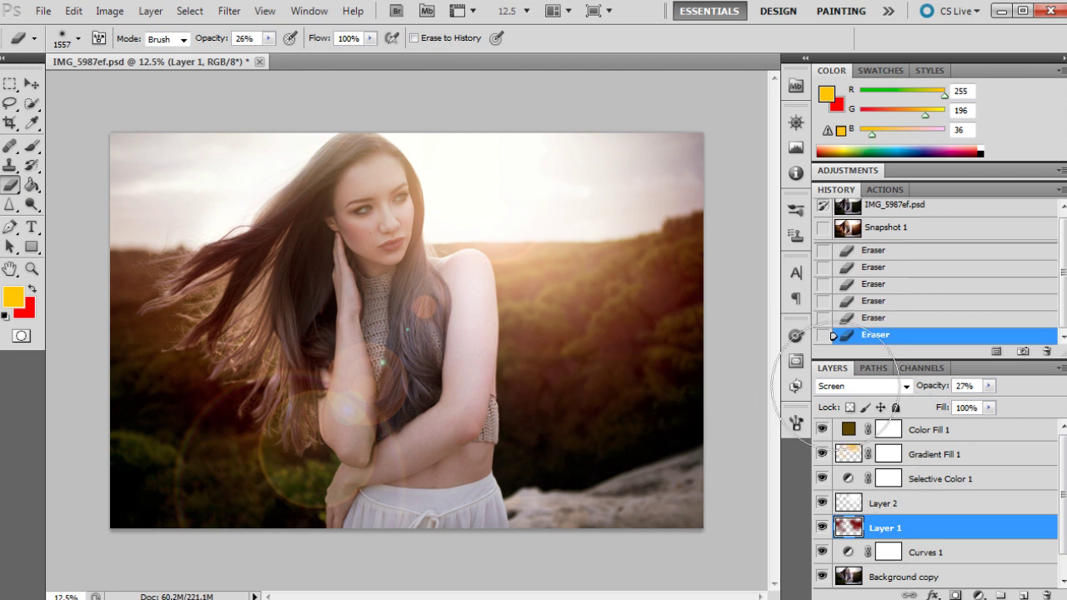
left_click(603, 512)
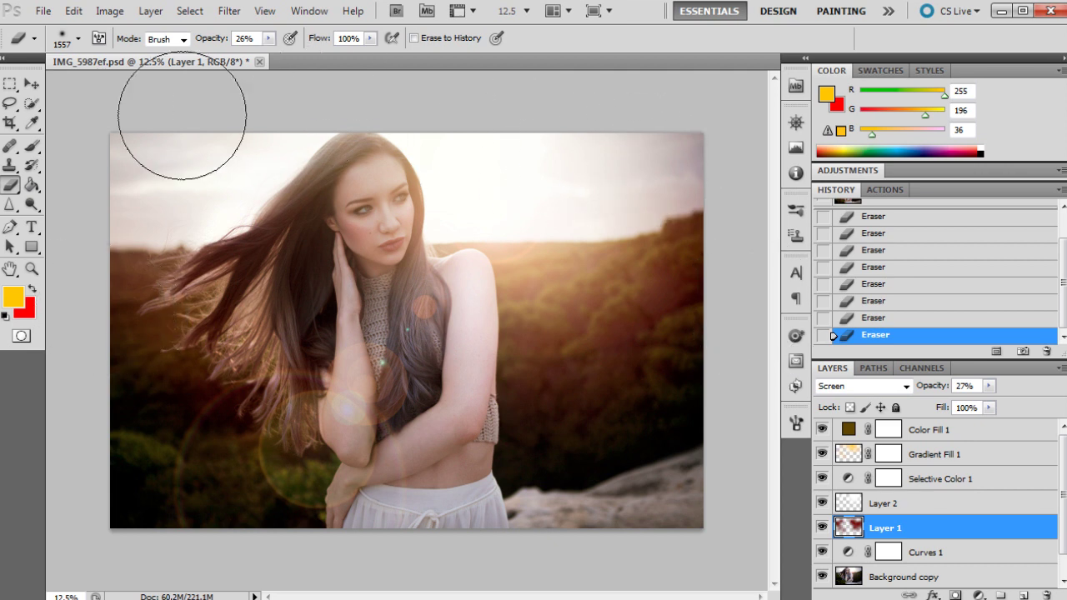
Add a new layer above Color Fill 1 and paint blue over the woman's face, hair and body with a soft 25% opacity brush
left_click(932, 431)
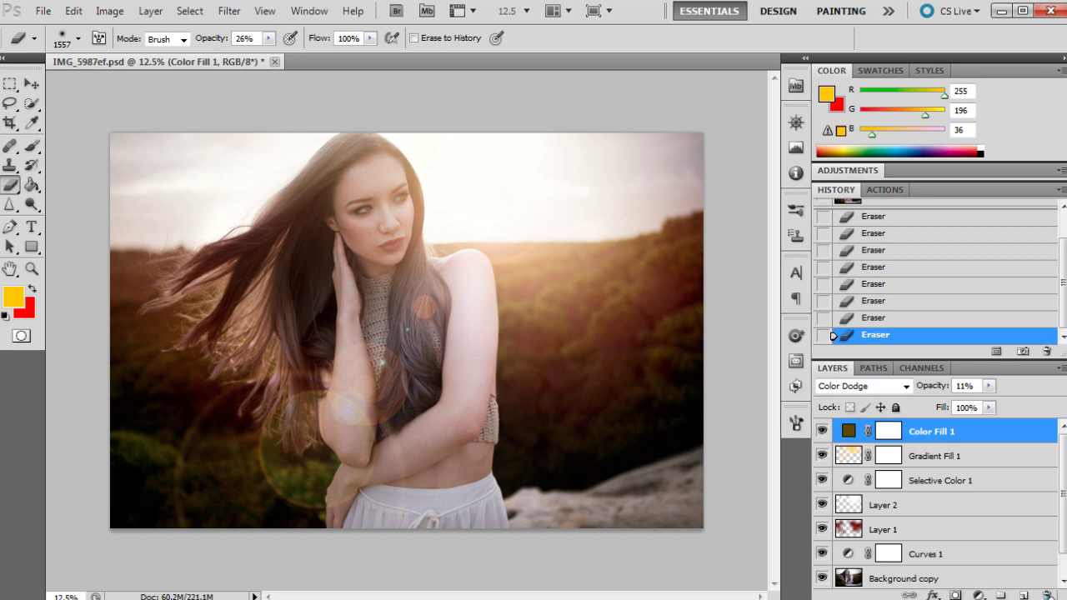
left_click(1023, 595)
left_click(32, 146)
left_click(881, 70)
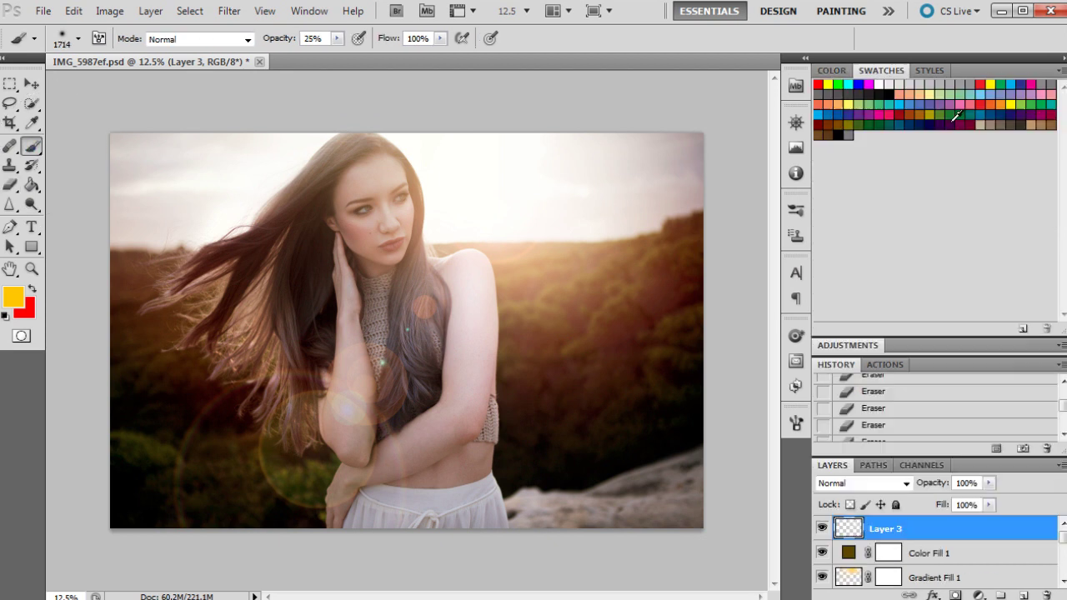
left_click(984, 115)
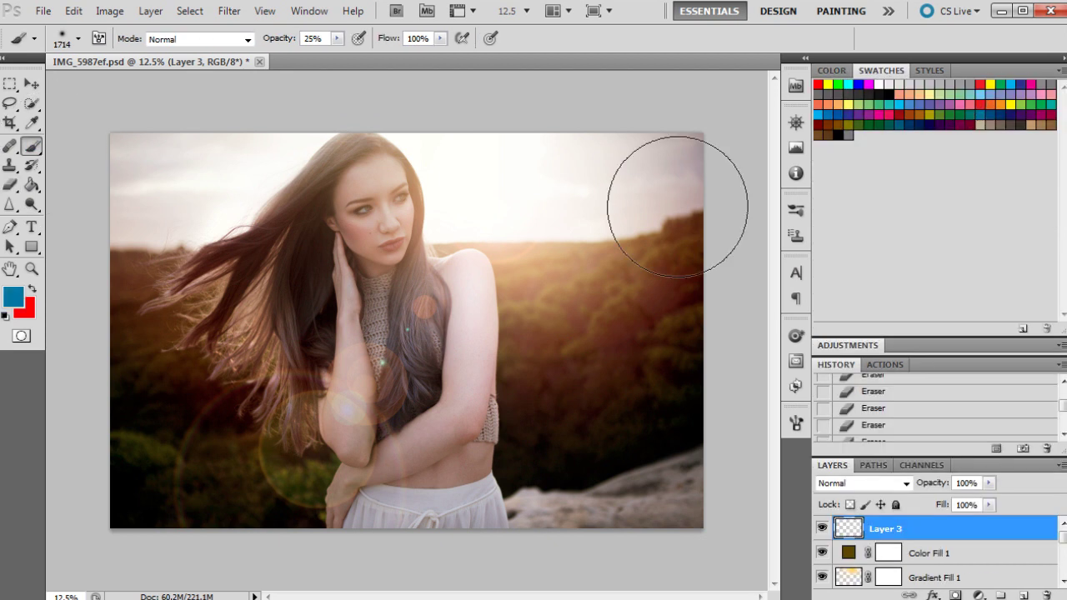
left_click(78, 39)
left_click_drag(145, 85, 170, 84)
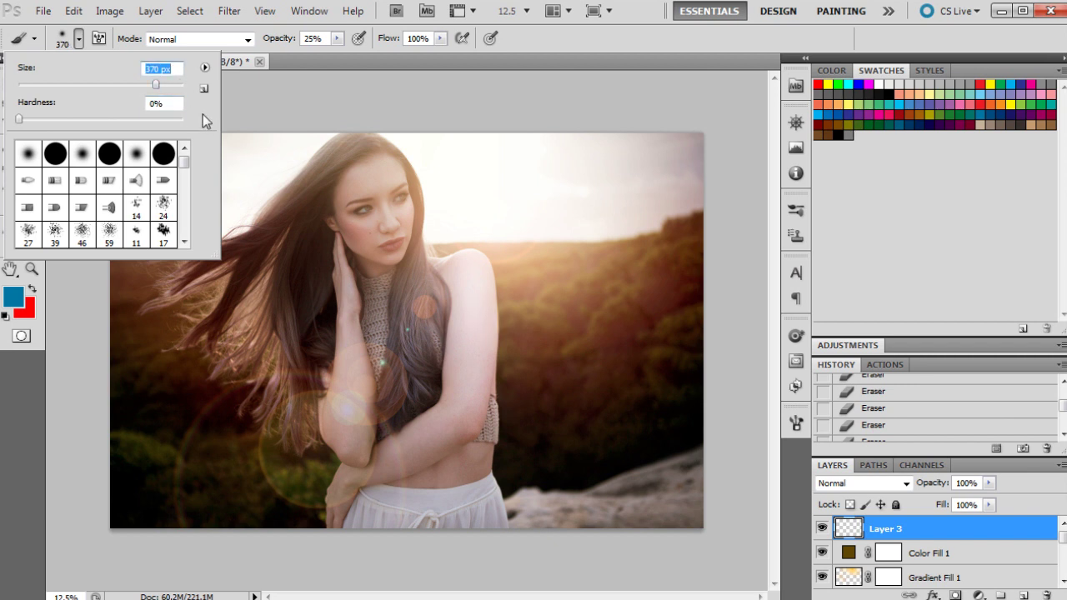
left_click(388, 172)
mouse_move(389, 171)
left_mouse_down()
mouse_move(353, 206)
mouse_move(374, 201)
mouse_move(367, 208)
mouse_move(341, 181)
mouse_move(362, 300)
mouse_move(361, 251)
mouse_move(341, 469)
mouse_move(357, 312)
mouse_move(361, 442)
mouse_move(401, 448)
mouse_move(403, 482)
mouse_move(352, 501)
mouse_move(429, 442)
mouse_move(464, 366)
mouse_move(462, 396)
mouse_move(463, 251)
mouse_move(442, 277)
mouse_move(468, 454)
mouse_move(443, 499)
mouse_move(461, 495)
mouse_move(379, 519)
mouse_move(428, 529)
mouse_move(467, 521)
mouse_move(449, 492)
mouse_move(478, 506)
mouse_move(411, 347)
mouse_move(377, 168)
left_mouse_up()
Set the blue paint layer's blending mode to Soft Light and its opacity to 48%
left_click(849, 484)
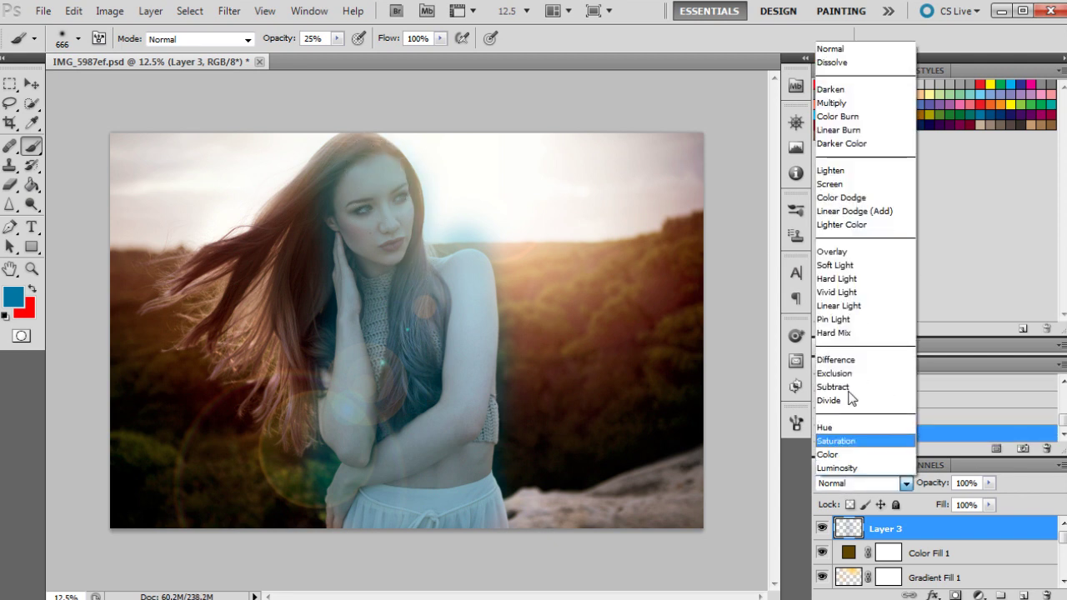
left_click(869, 276)
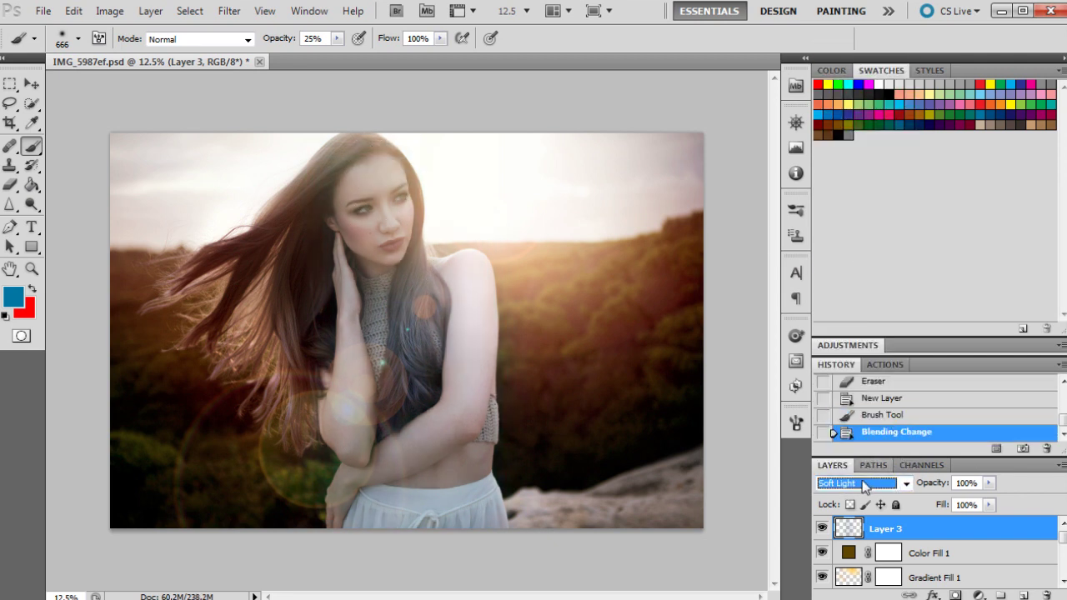
key("Return")
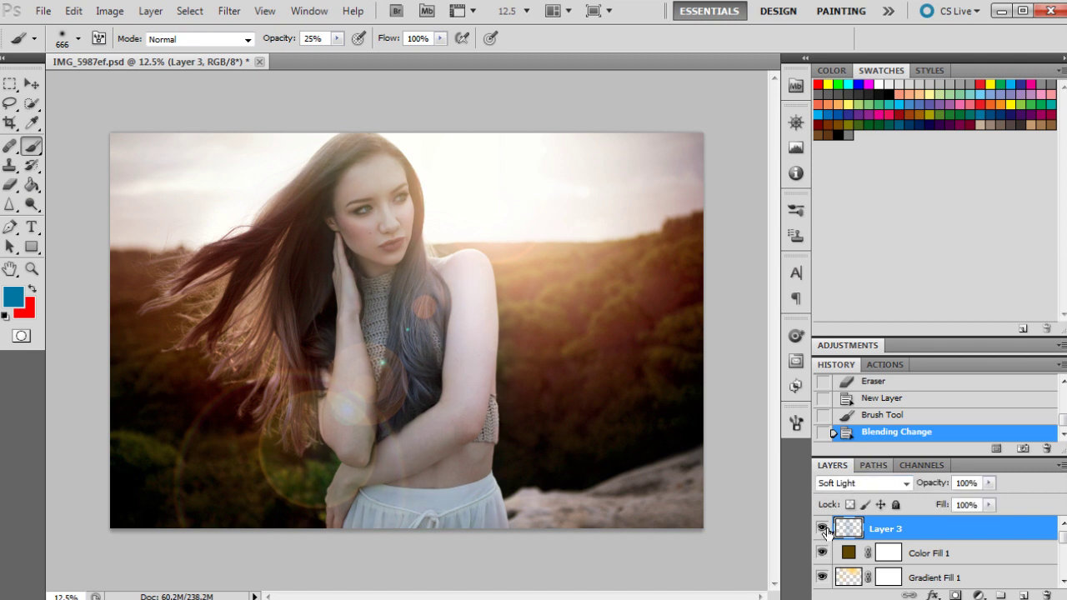
left_click(989, 485)
left_click_drag(989, 500, 945, 501)
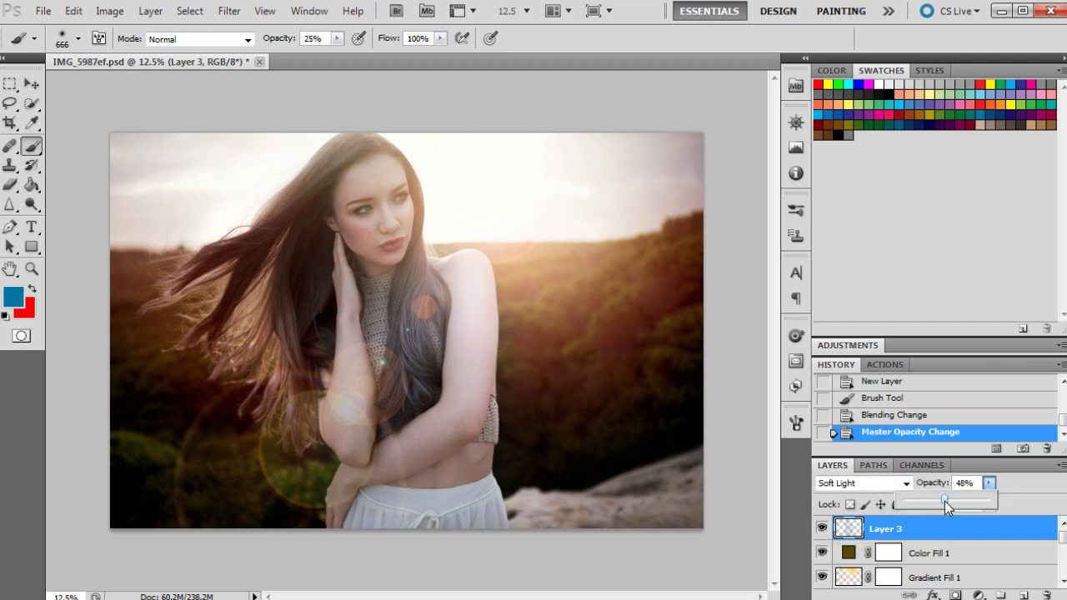
Try the Screen, Multiply and Overlay blending modes on the blue paint layer, then return it to Soft Light
left_click(876, 484)
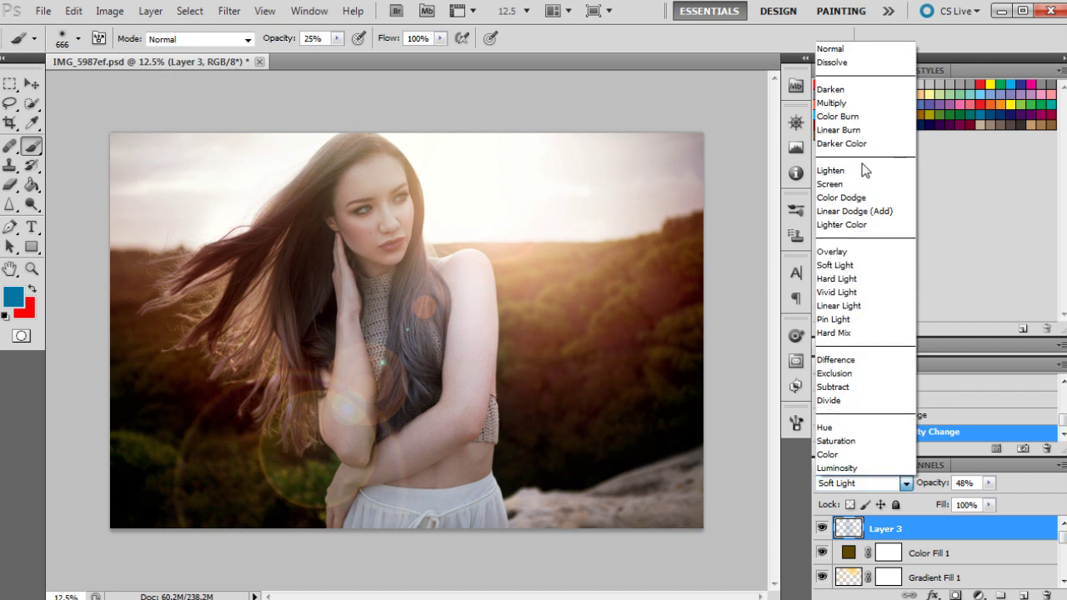
left_click(854, 185)
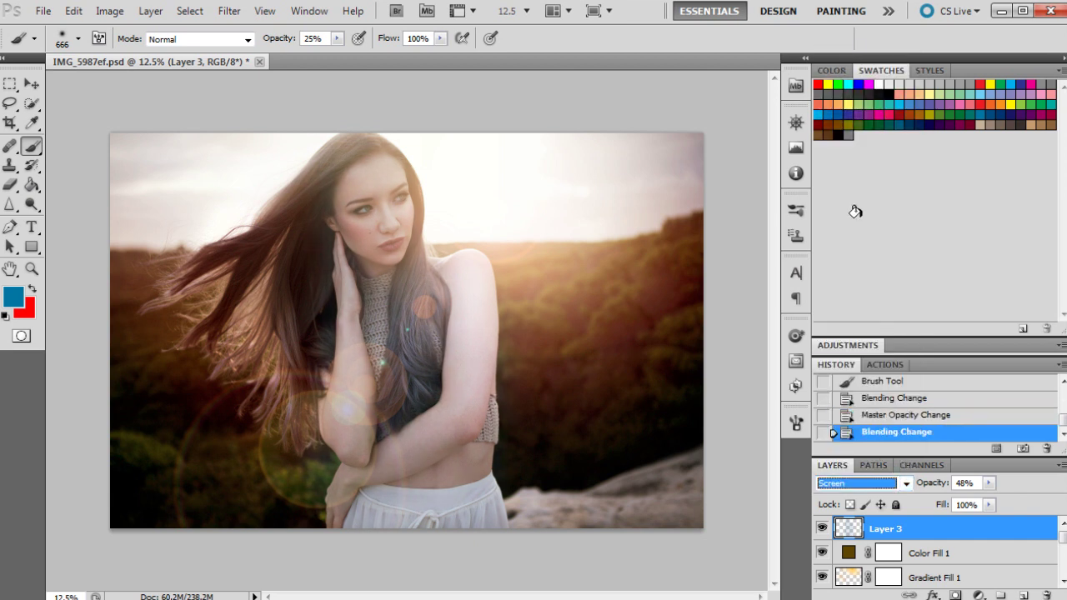
left_click(842, 484)
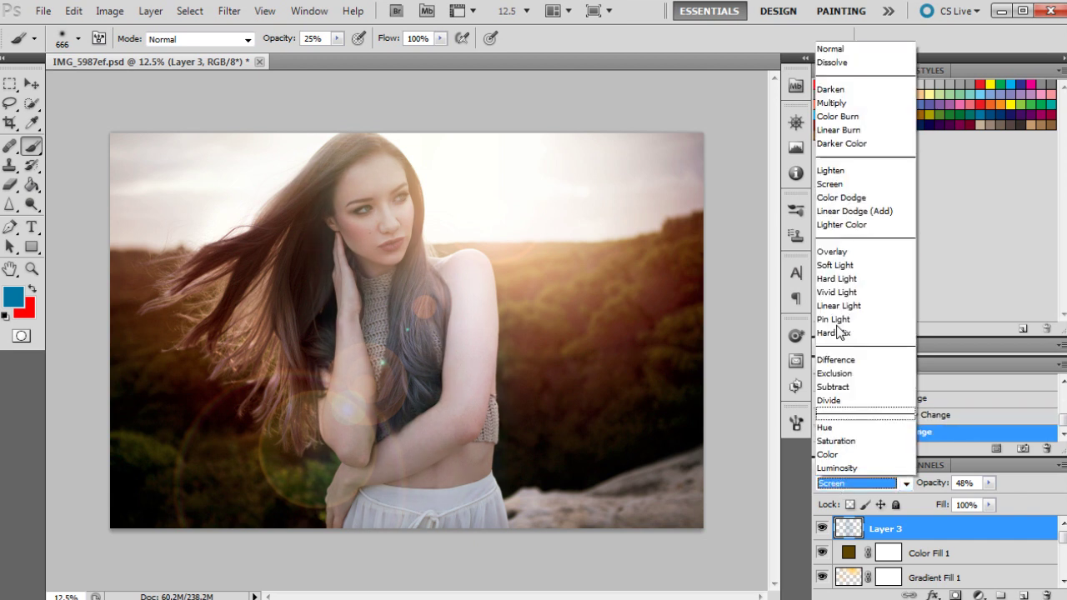
left_click(844, 103)
left_click(855, 489)
left_click(857, 245)
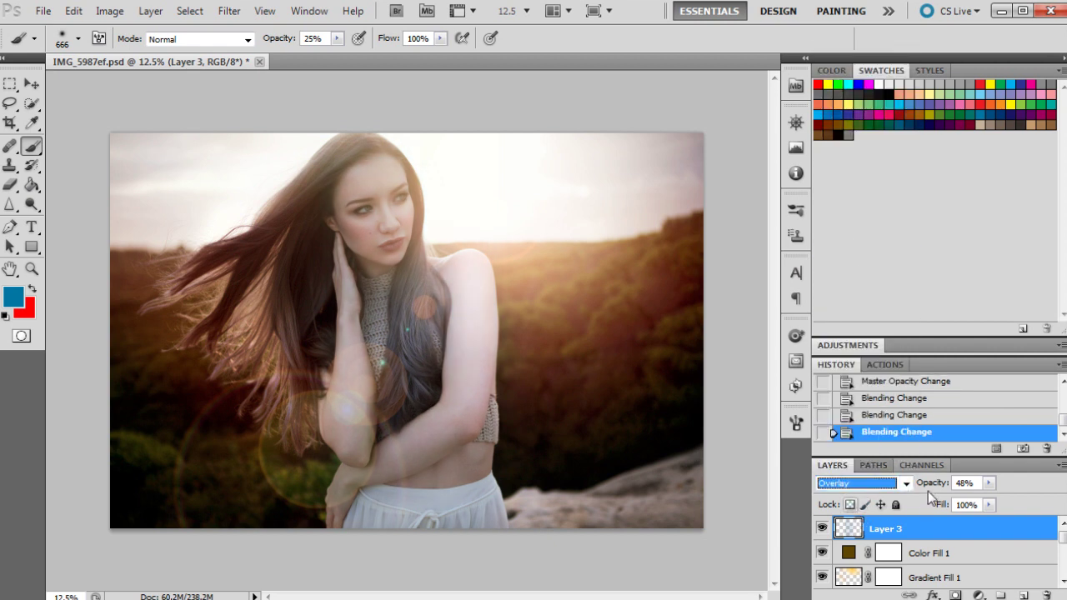
left_click(867, 484)
left_click(854, 264)
Reduce the blue paint layer's opacity to 30% and compare the portrait with the layer hidden and shown
left_click(988, 483)
left_click(976, 509)
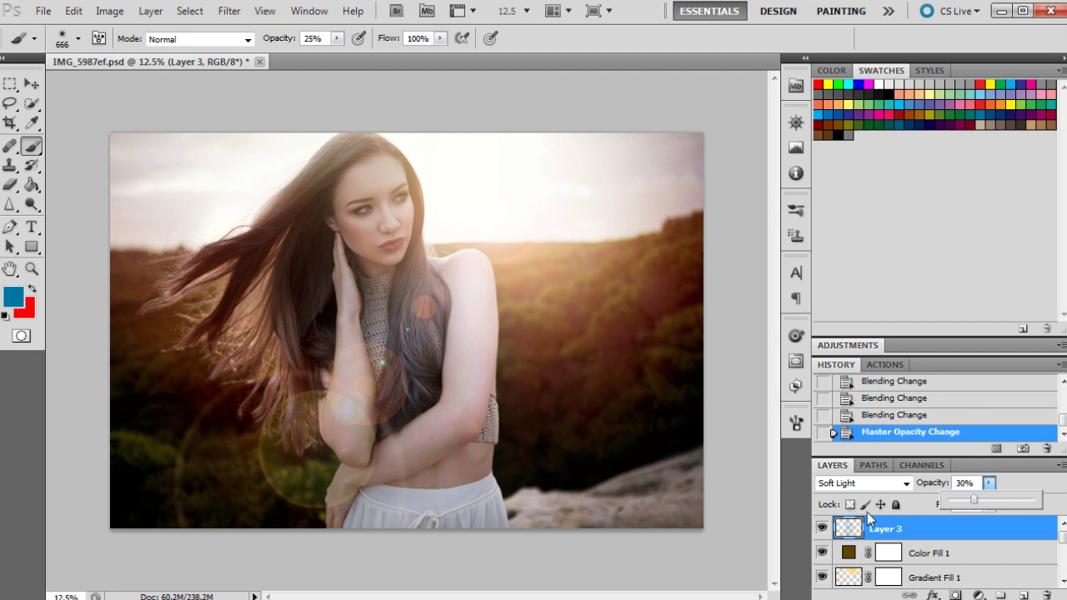
left_click(823, 530)
left_click(823, 530)
left_click(823, 530)
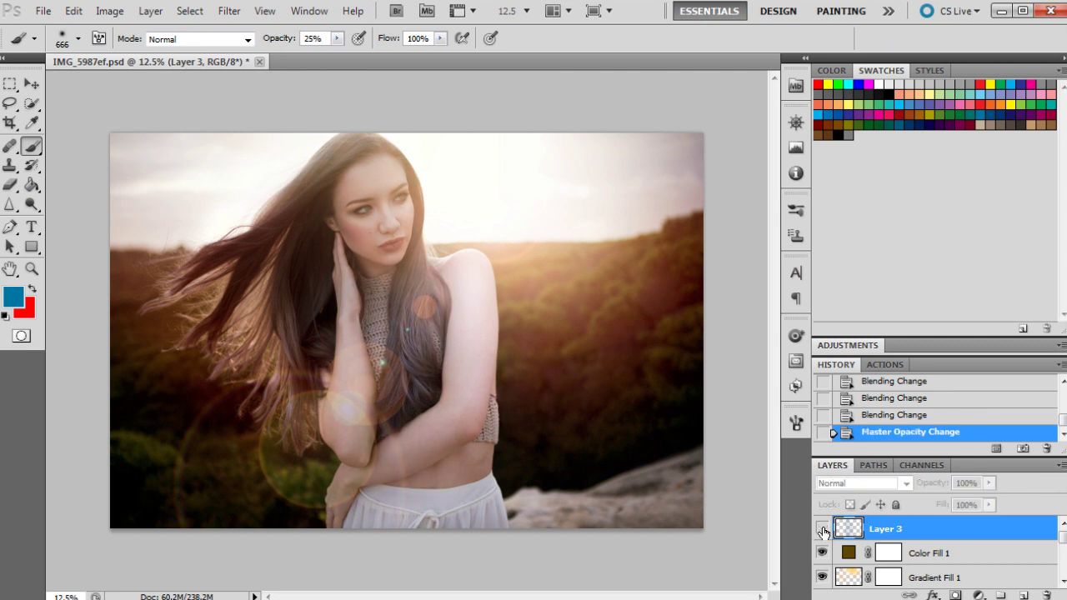
left_click(823, 531)
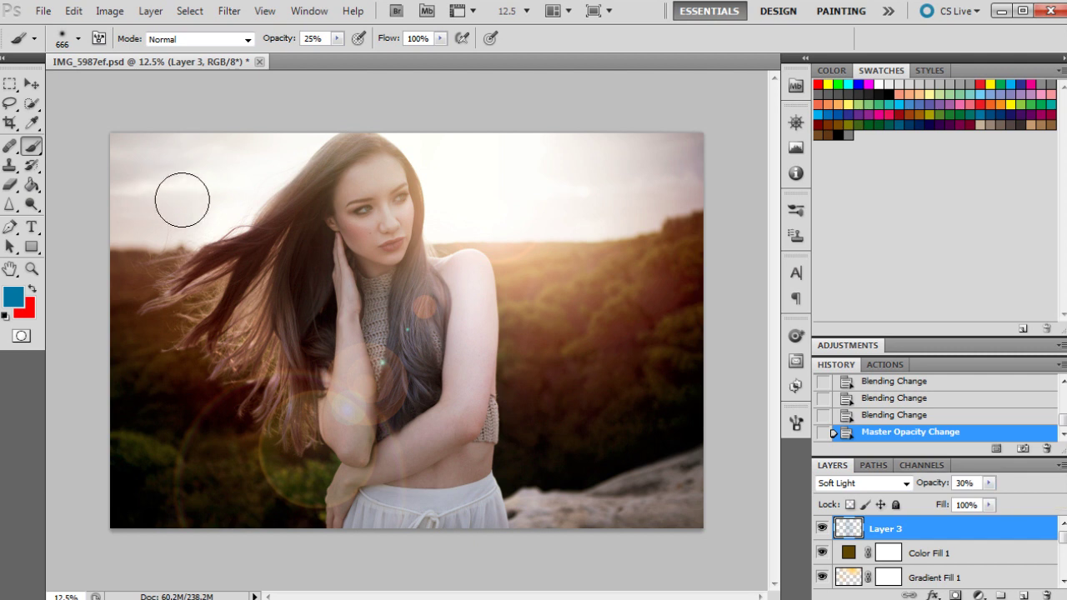
Erase the red tint on Layer 1 over the woman's windblown hair and elbow with the 26% opacity Eraser
left_click(32, 84)
scroll(937, 536, "down", 5)
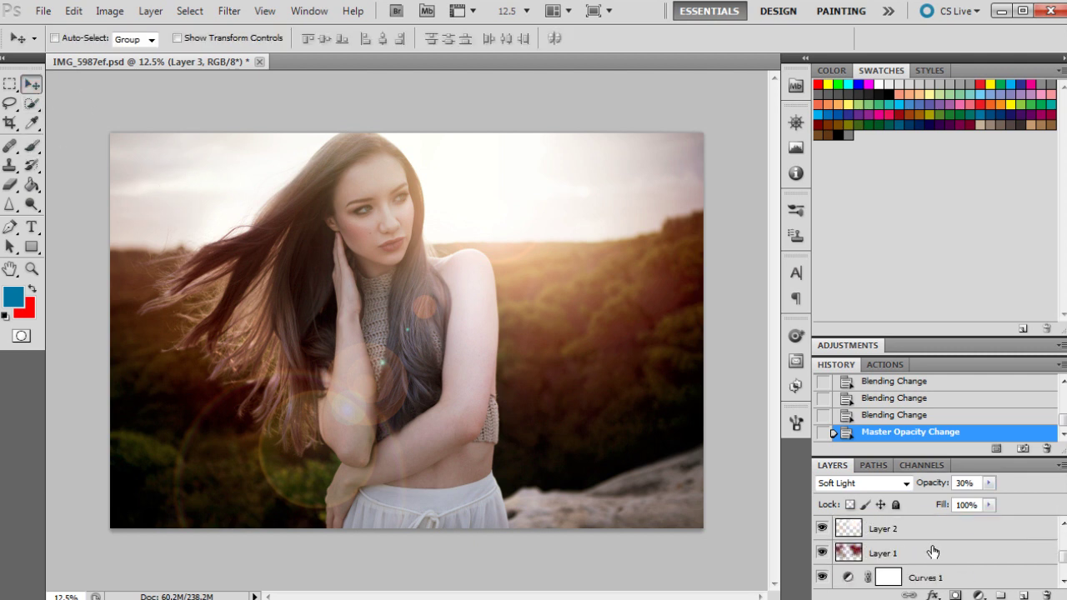
left_click(915, 553)
left_click(10, 185)
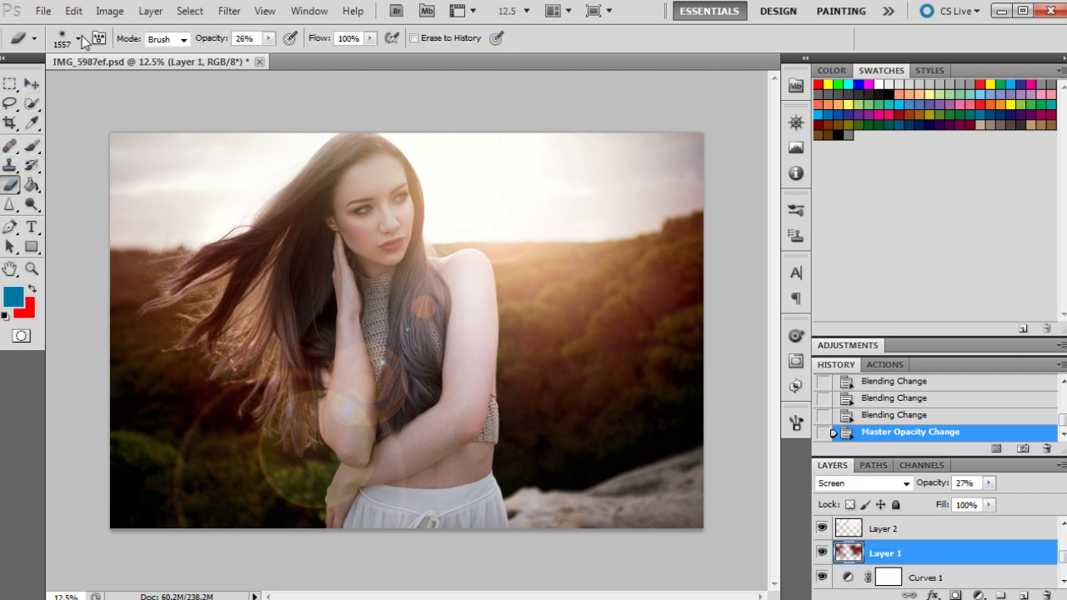
mouse_move(228, 267)
left_mouse_down()
mouse_move(515, 347)
mouse_move(468, 395)
mouse_move(372, 380)
mouse_move(268, 255)
mouse_move(317, 255)
left_mouse_up()
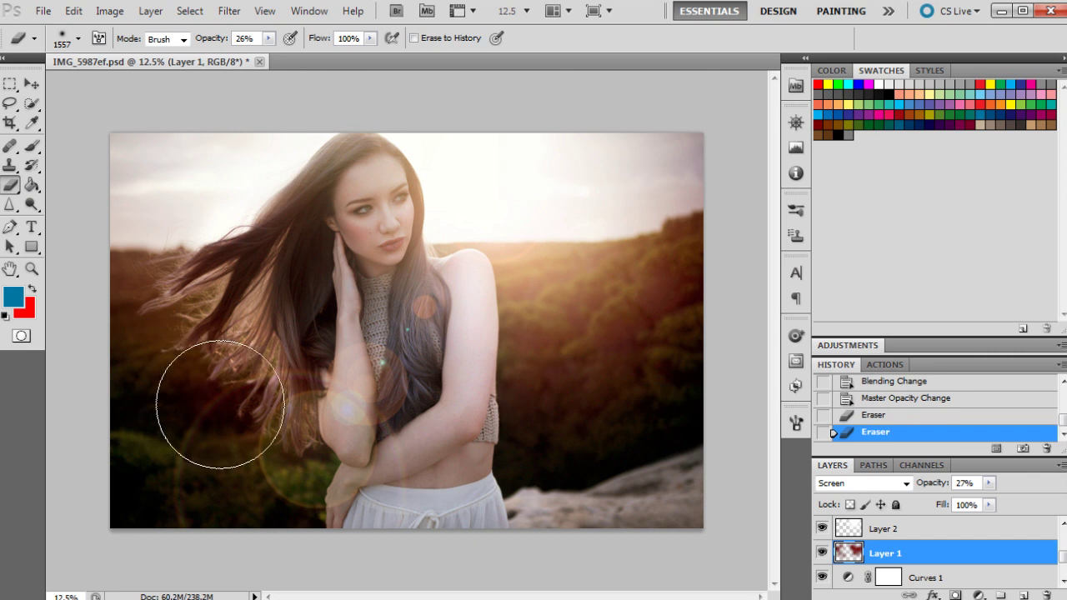
left_click_drag(222, 406, 186, 312)
left_click_drag(334, 441, 267, 410)
left_click_drag(209, 307, 158, 301)
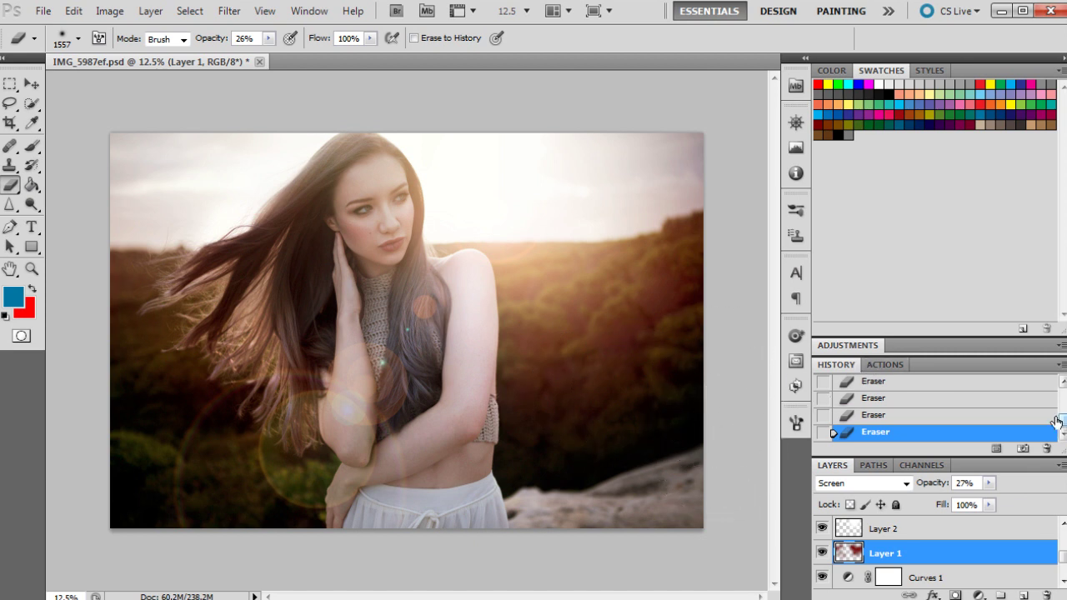
Reshape the Blue channel of the Curves 1 adjustment layer, setting its upper-midtone point to input 172 and output 165
scroll(970, 556, "down", 1)
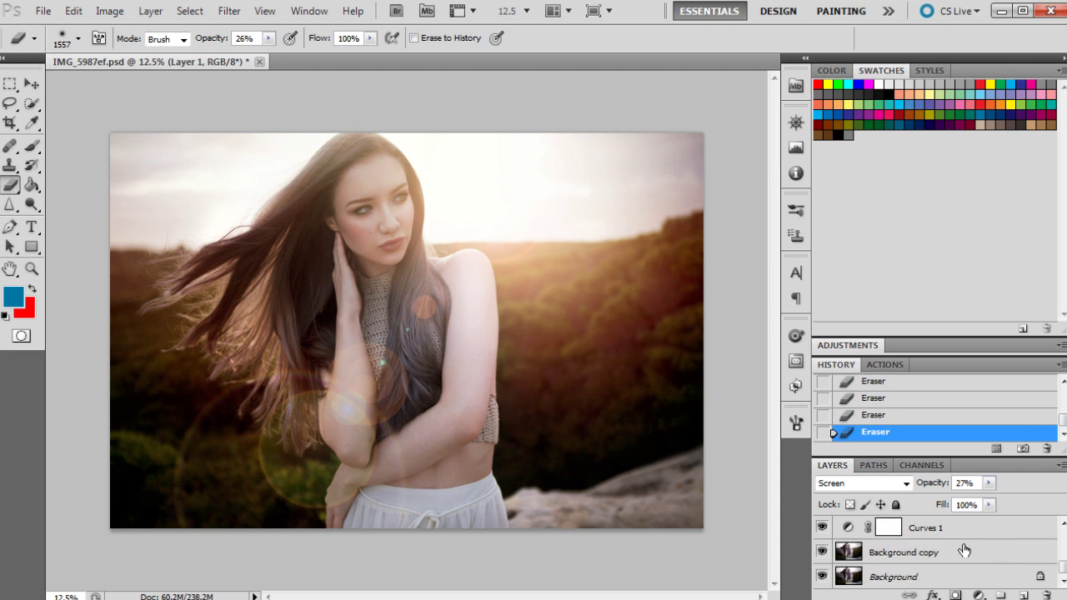
left_click(950, 529)
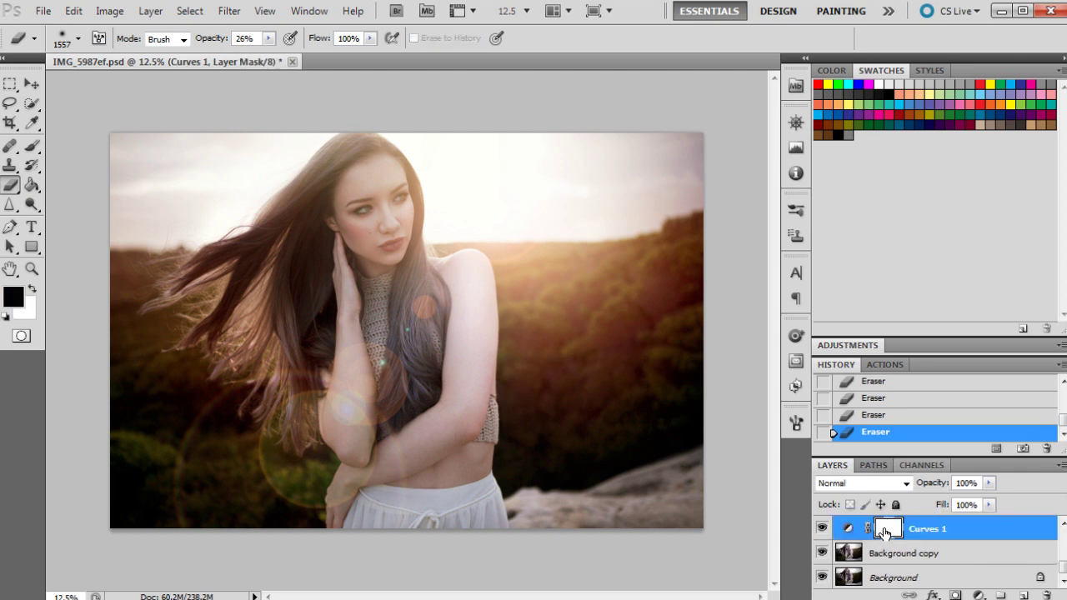
left_click(868, 347)
left_click(917, 266)
left_click(890, 323)
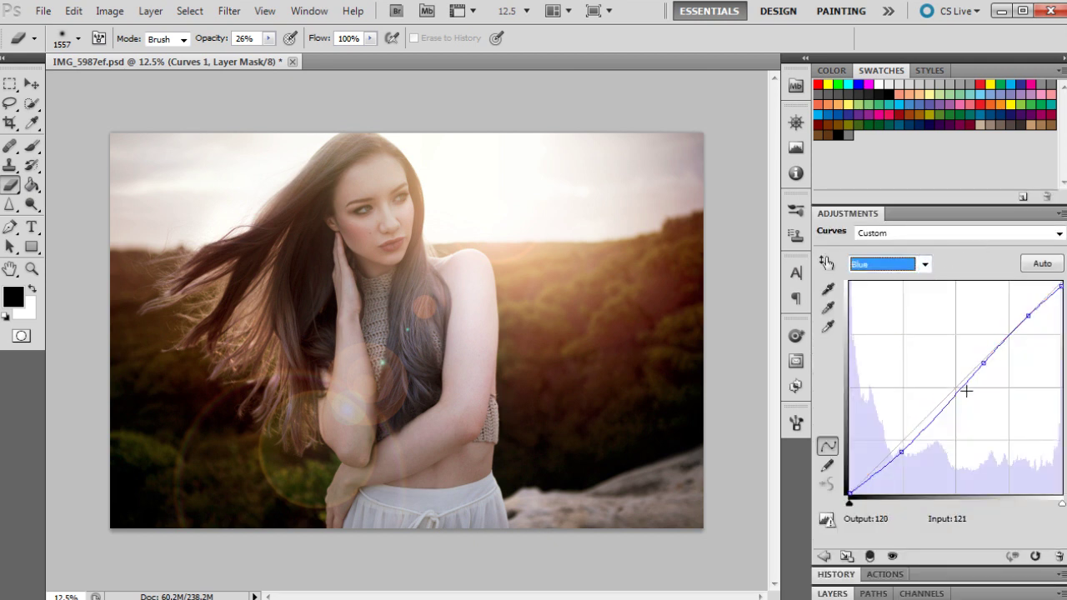
left_click(900, 453)
mouse_move(984, 364)
left_mouse_down()
mouse_move(976, 295)
mouse_move(986, 365)
left_mouse_up()
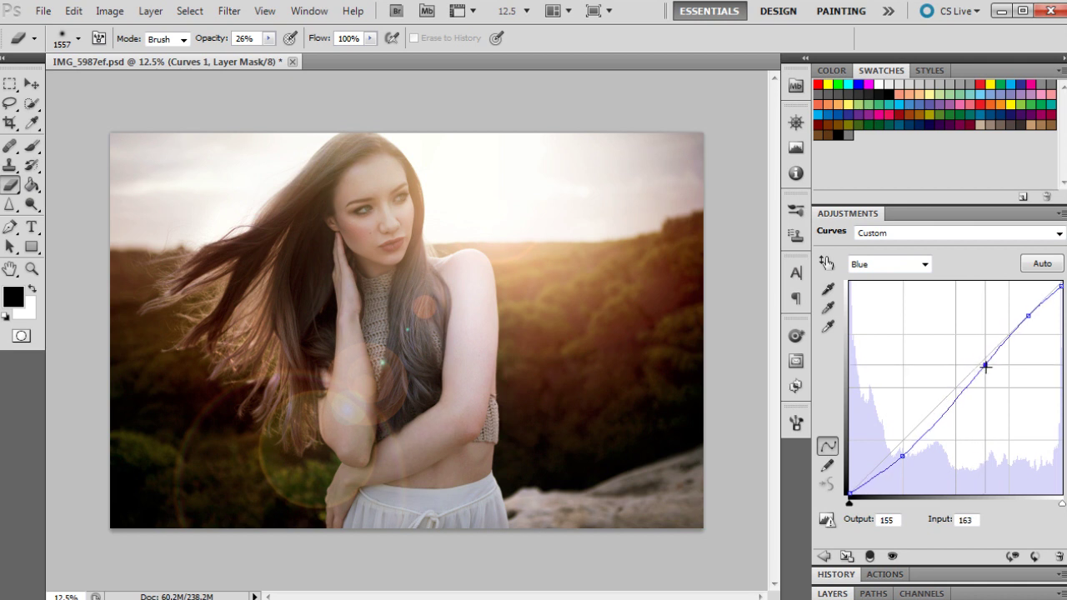
left_click_drag(903, 455, 898, 447)
left_click_drag(1031, 316, 1033, 317)
left_click_drag(992, 367, 989, 357)
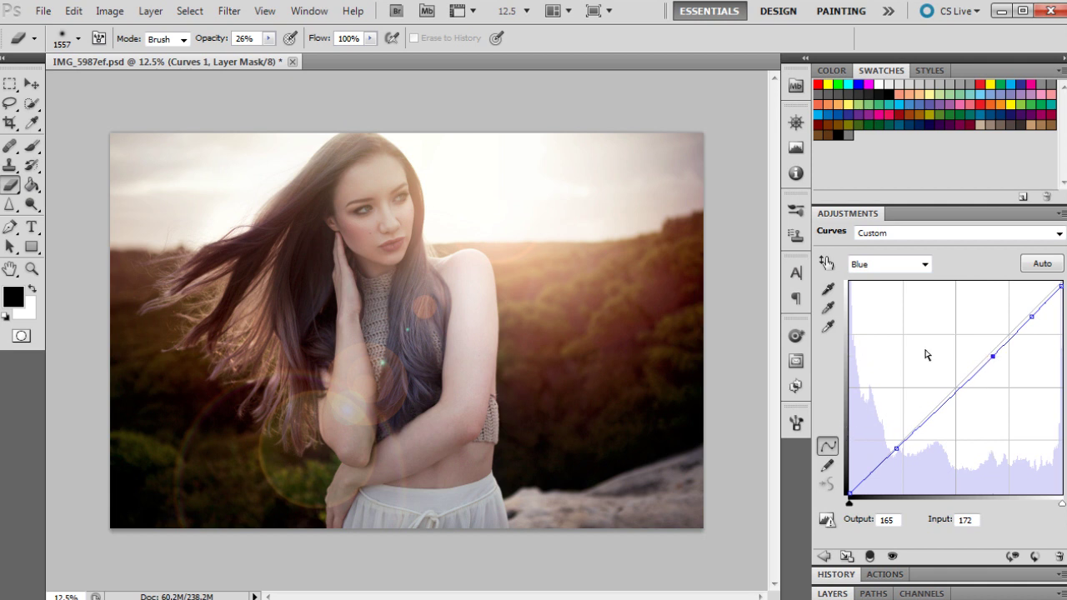
left_click_drag(1033, 317, 1034, 316)
Take a second history snapshot, compare it with the original image state, and return to the new snapshot
left_click(836, 574)
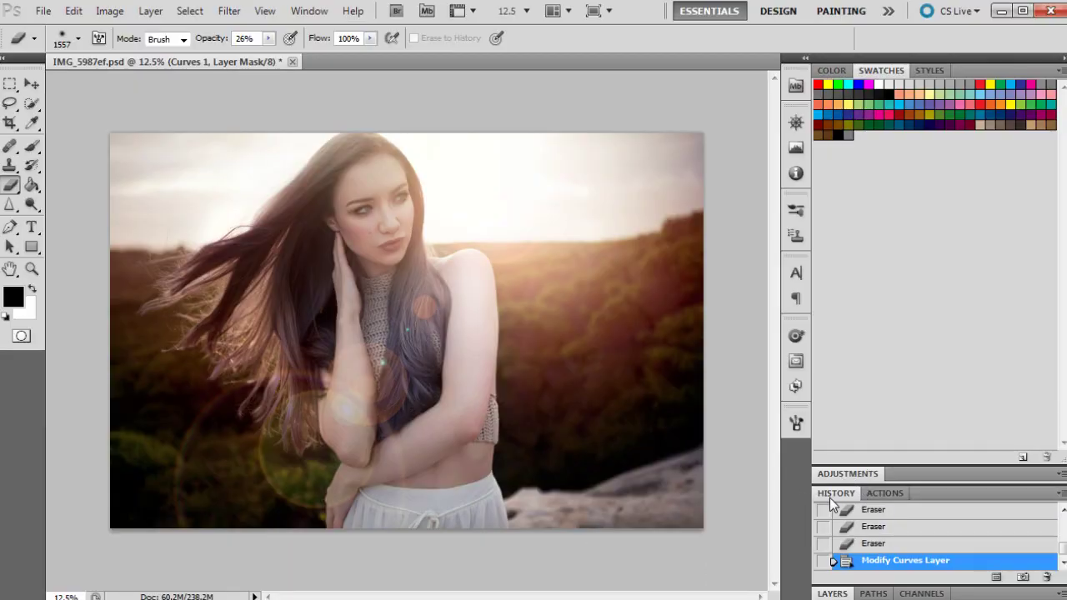
scroll(877, 520, "up", 2)
scroll(877, 521, "up", 10)
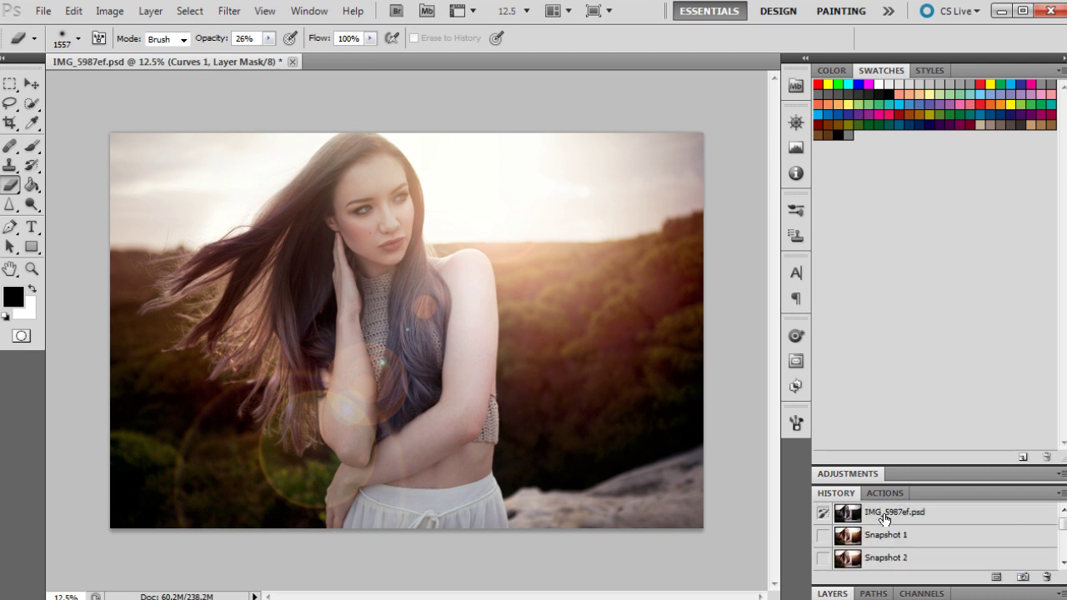
left_click(884, 519)
scroll(917, 527, "down", 3)
scroll(916, 523, "up", 1)
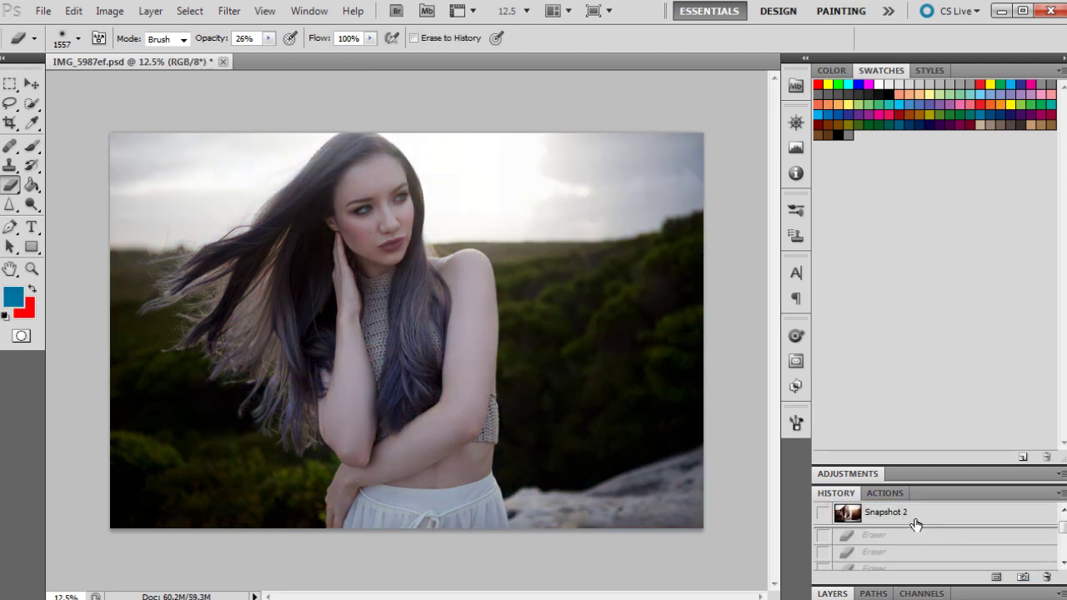
left_click(915, 518)
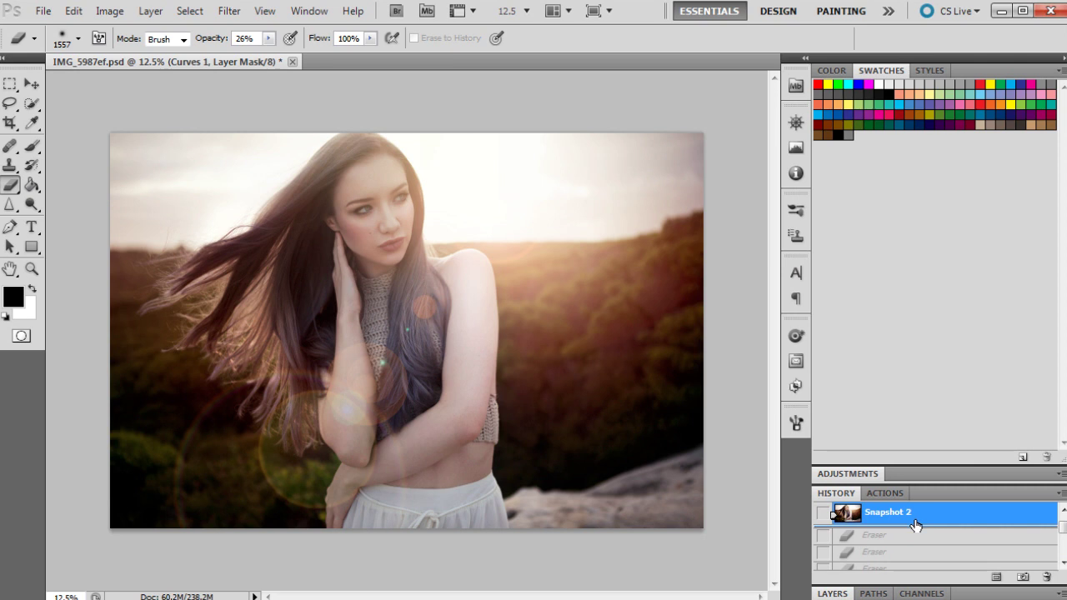
Hide and reshow the Background copy layer to examine the lens flare's effect on the portrait
left_click(829, 594)
scroll(920, 558, "down", 6)
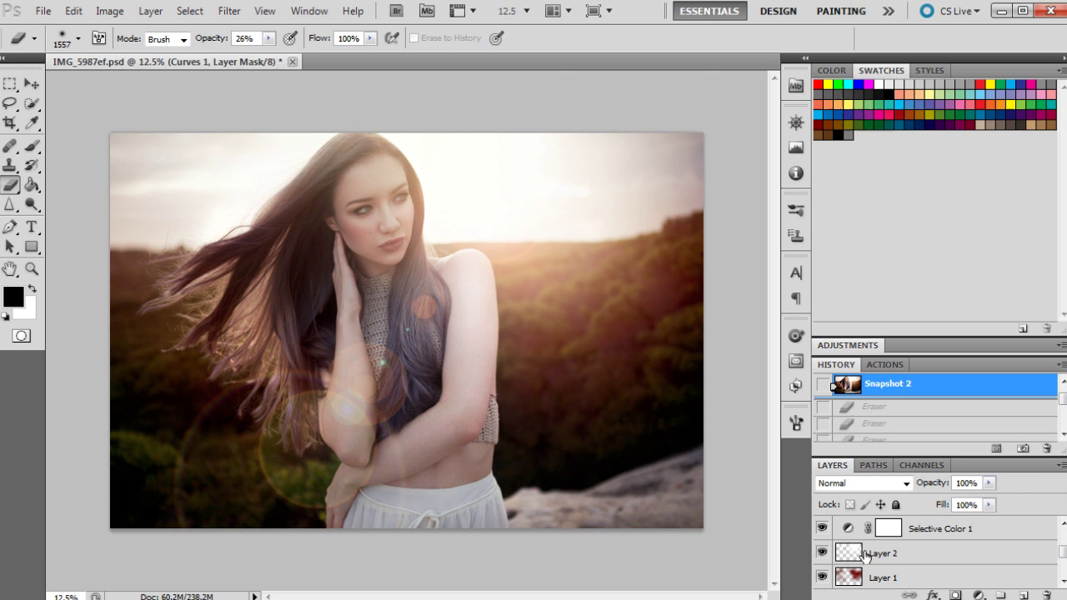
left_click(823, 554)
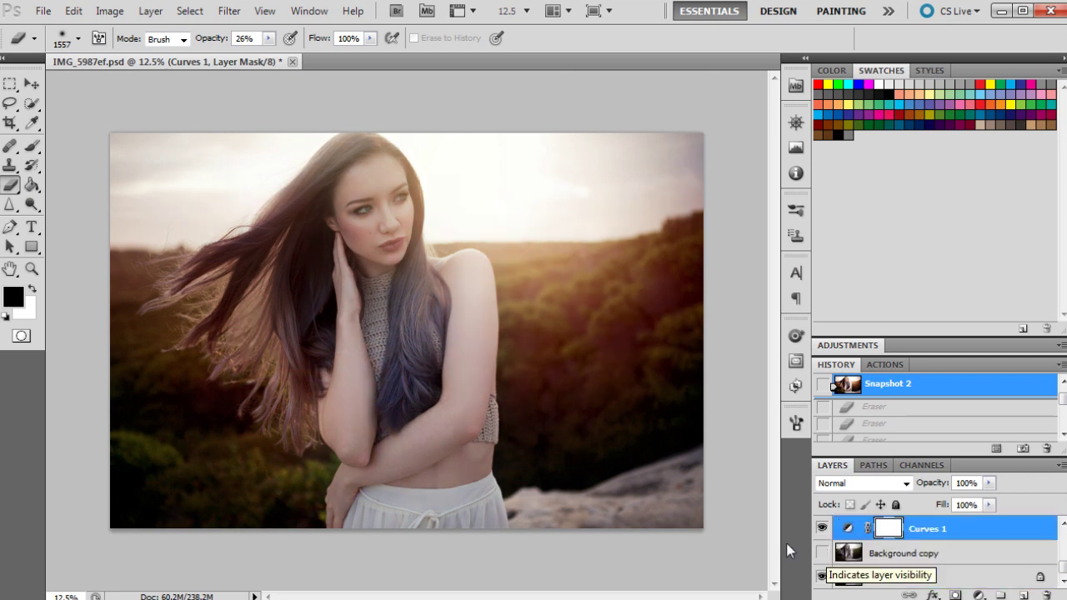
left_click(823, 553)
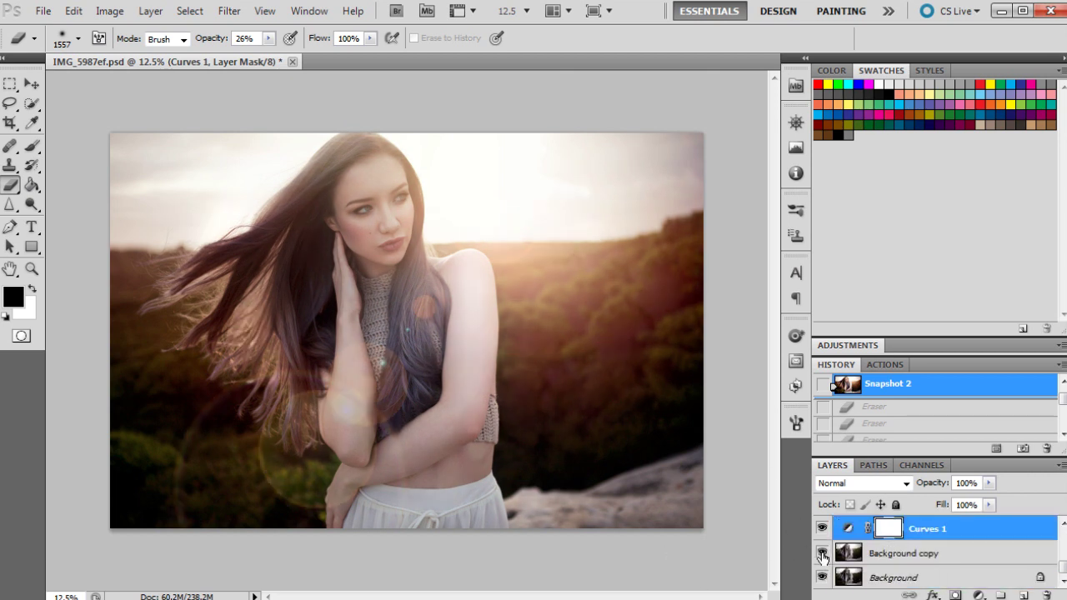